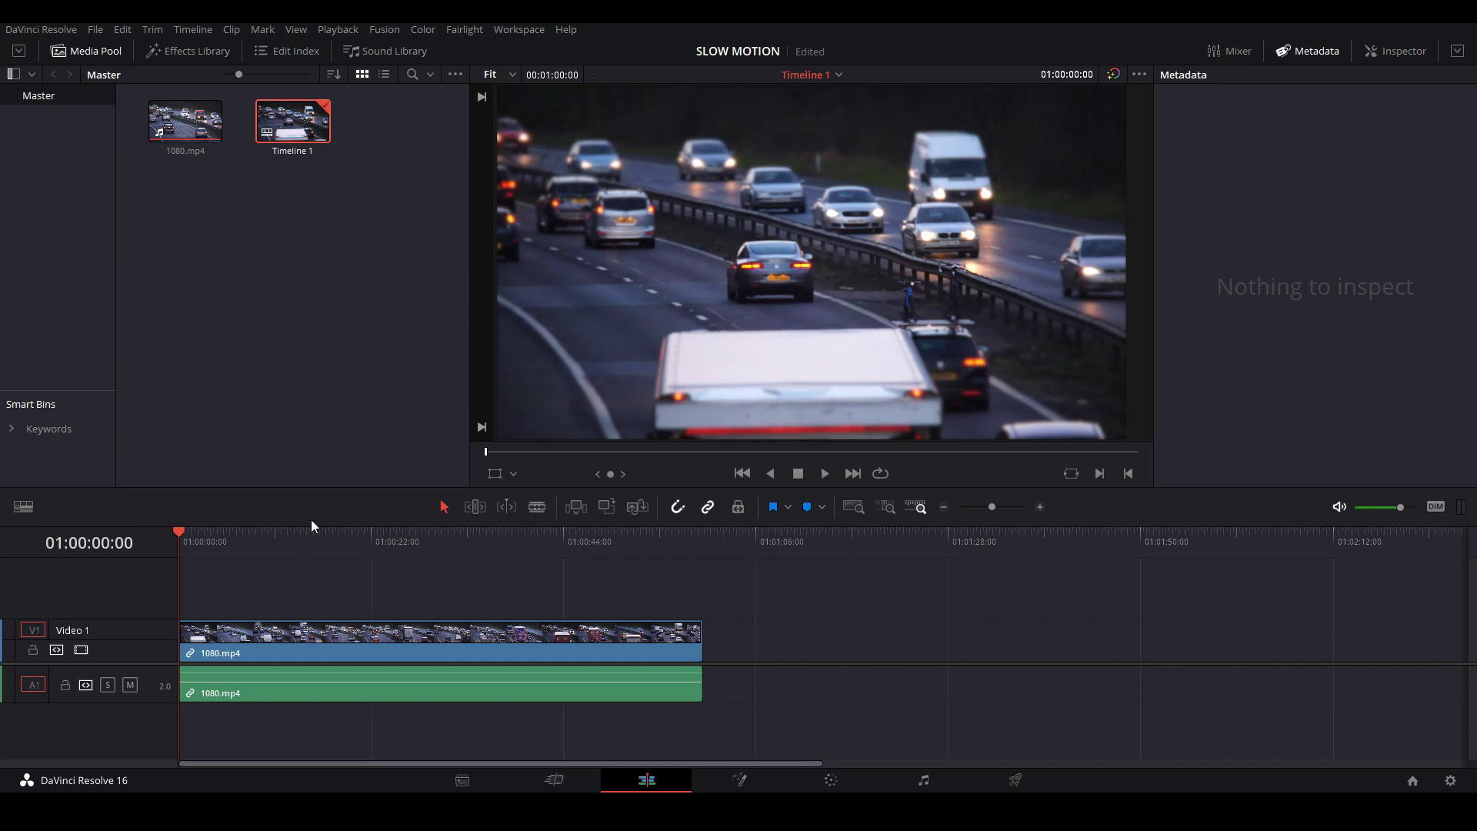
- Play the original 1080.mp4 clip from the start of the timeline to review its normal speed
drag(315, 541, 387, 541)
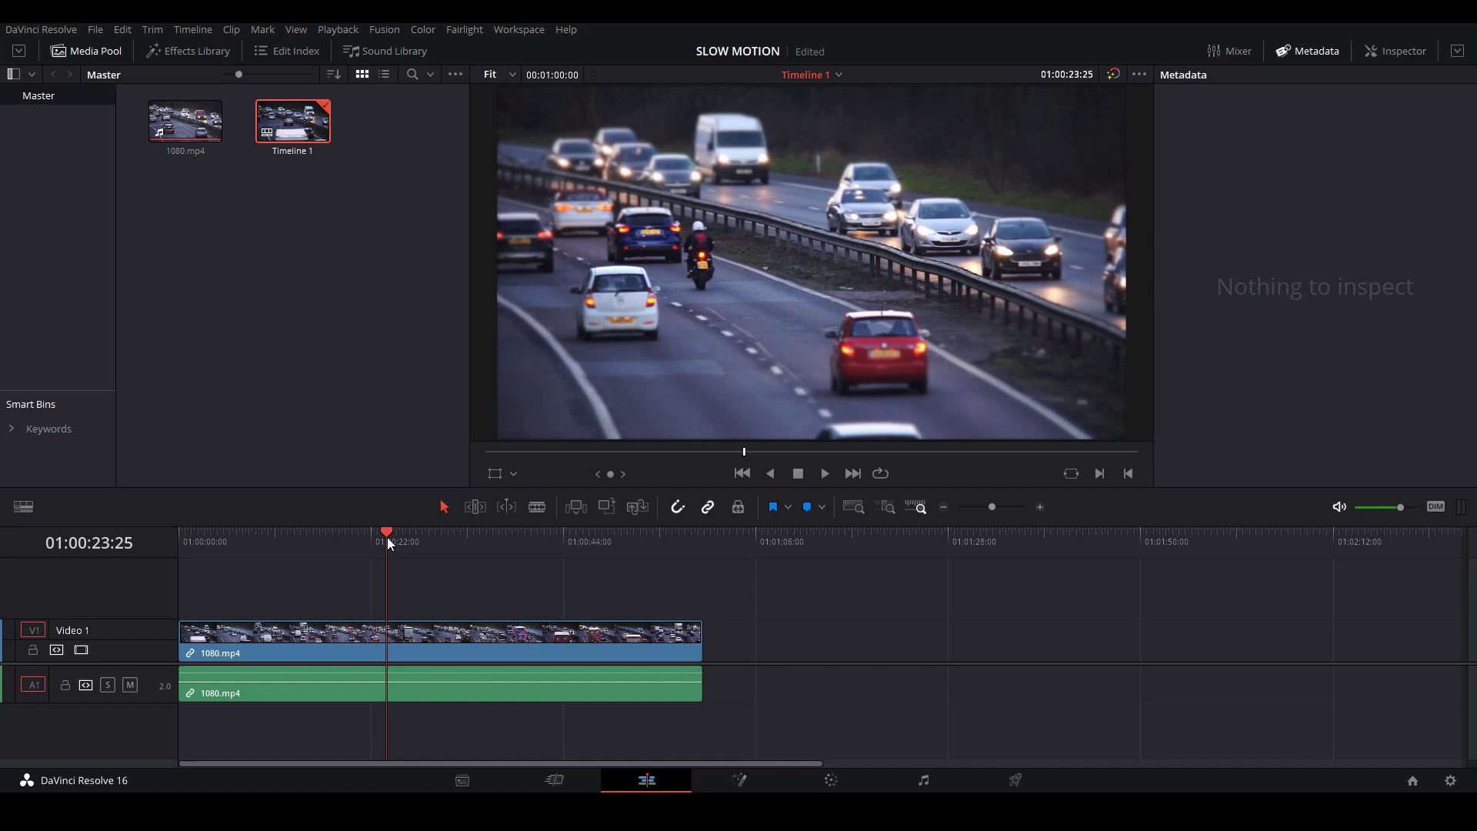
click(353, 550)
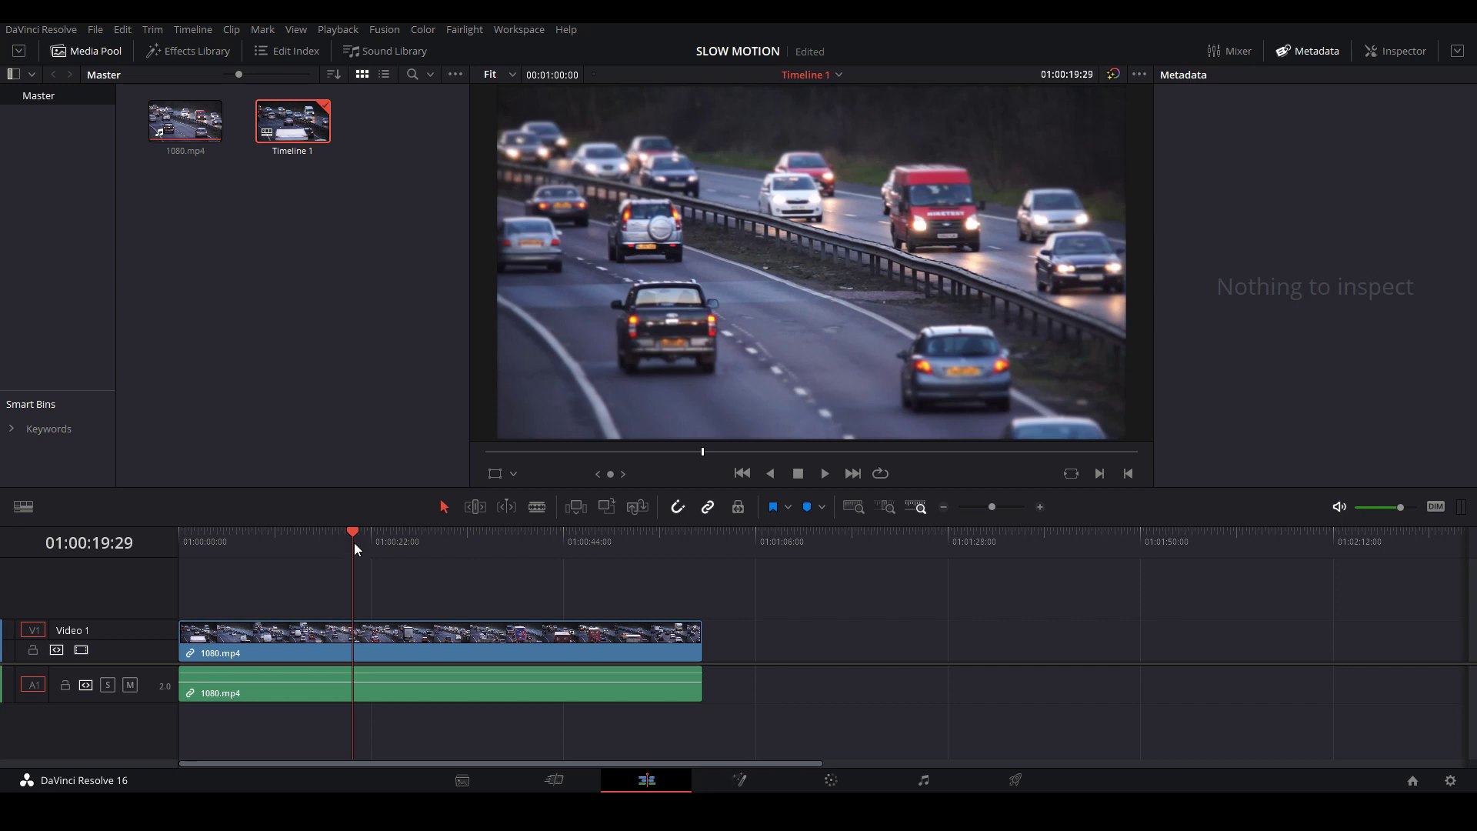
click(230, 286)
drag(346, 538, 177, 566)
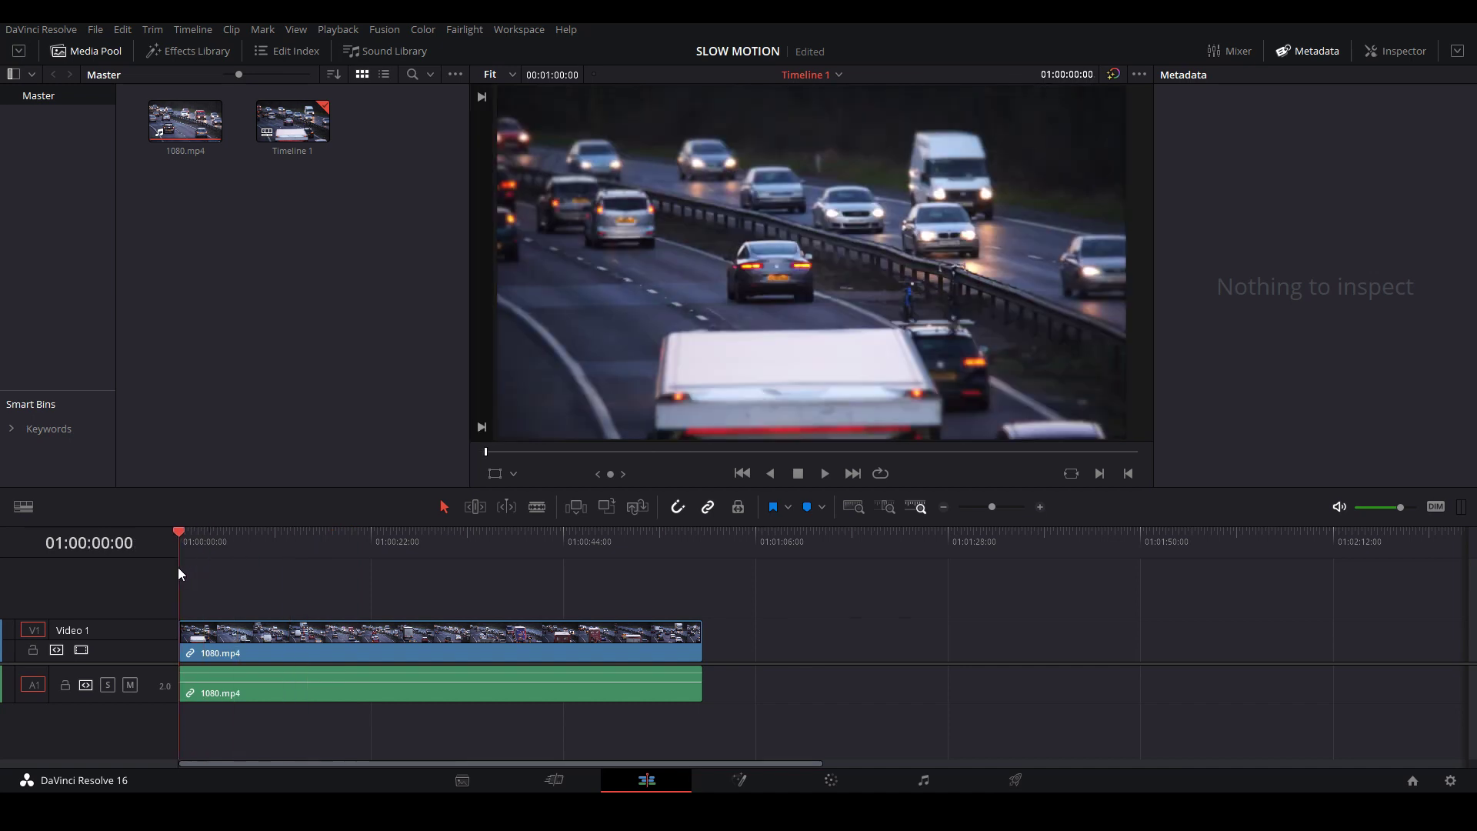
click(315, 636)
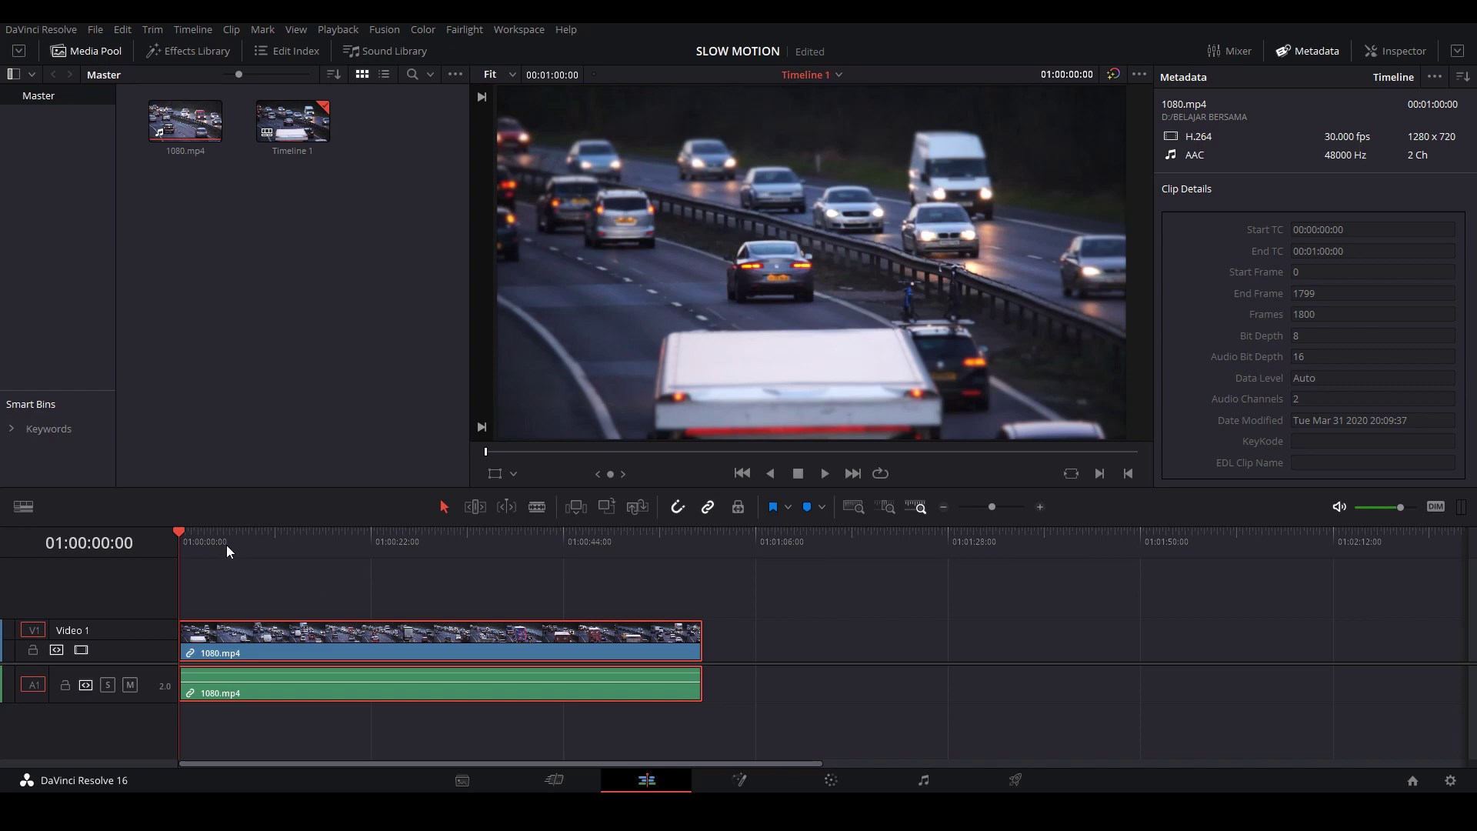
drag(227, 543, 177, 557)
key(space)
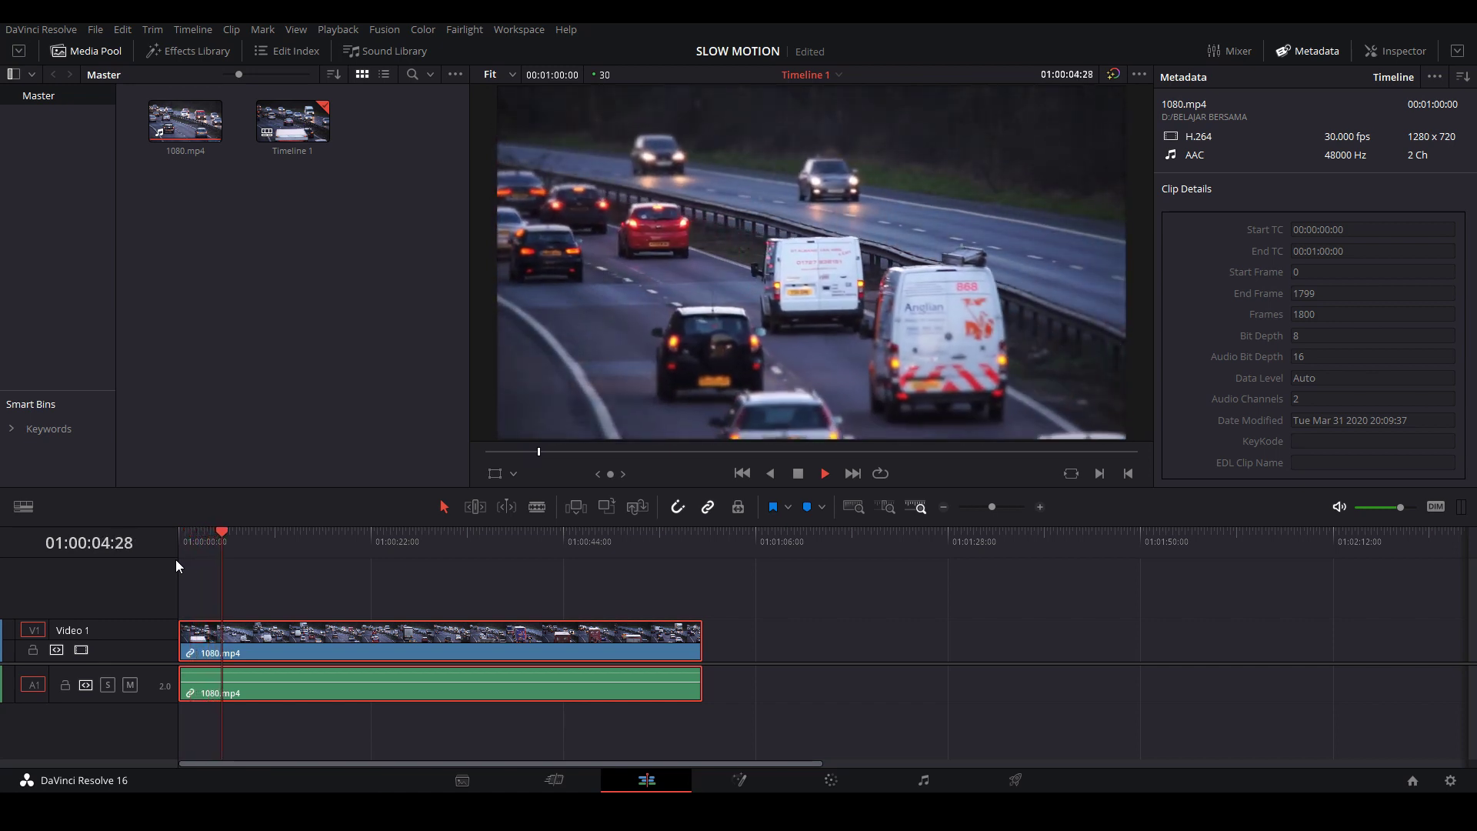
key(space)
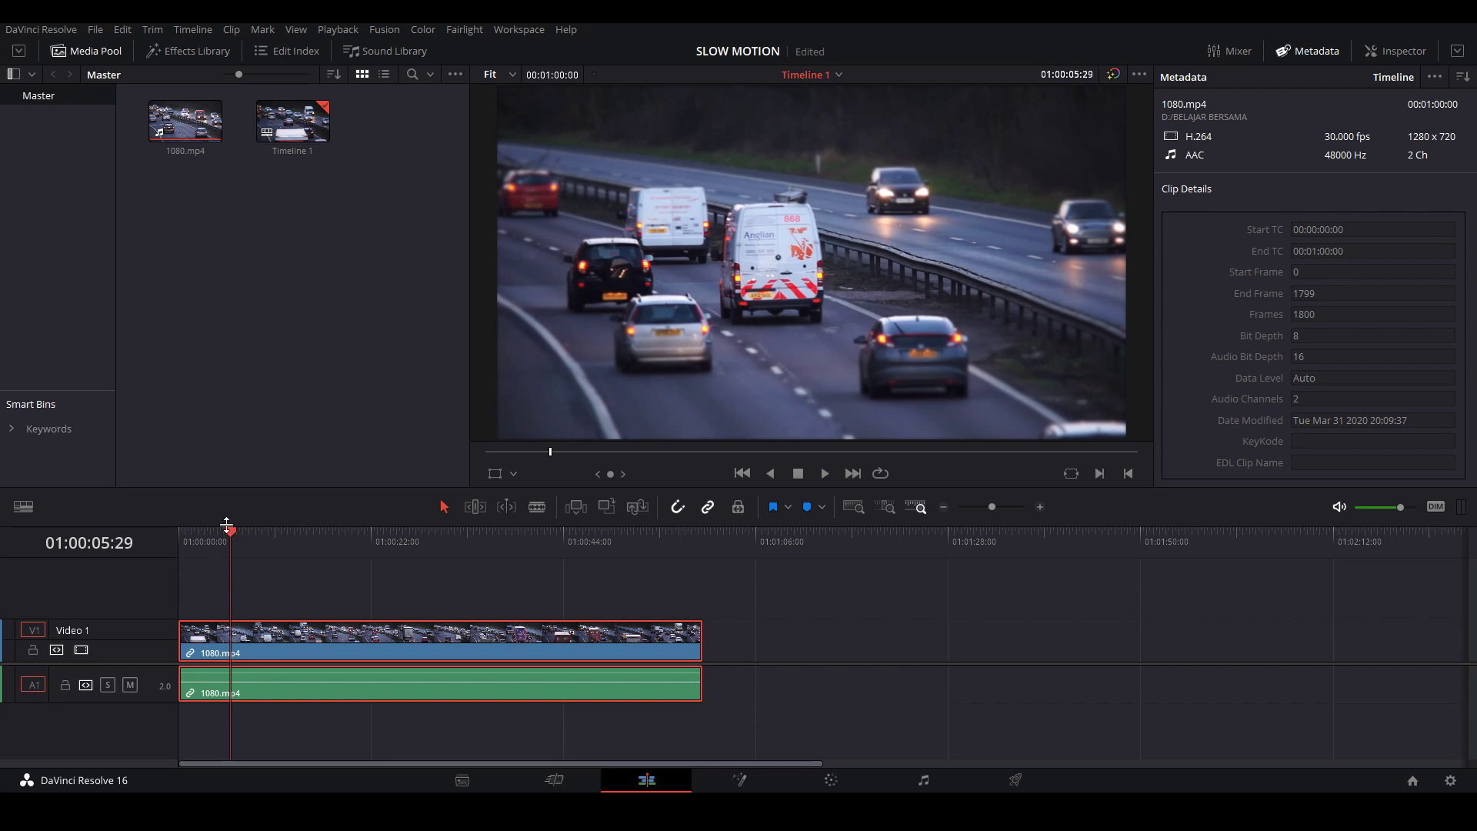
- Split the 1080.mp4 clip at 01:00:15:27 and about 01:00:38:10, and space the three segments apart with gaps between them
drag(232, 529, 317, 540)
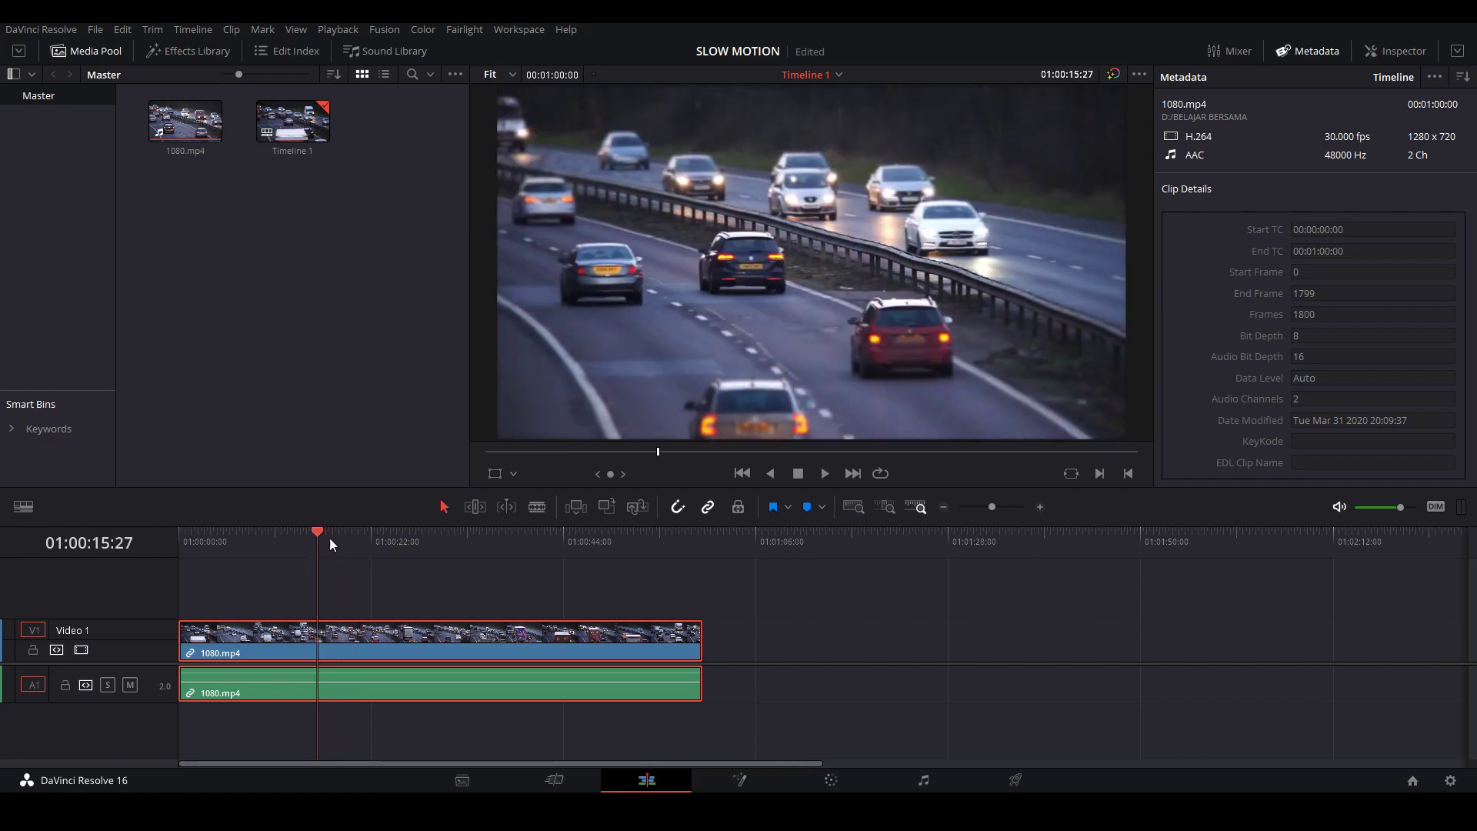
click(537, 506)
click(317, 639)
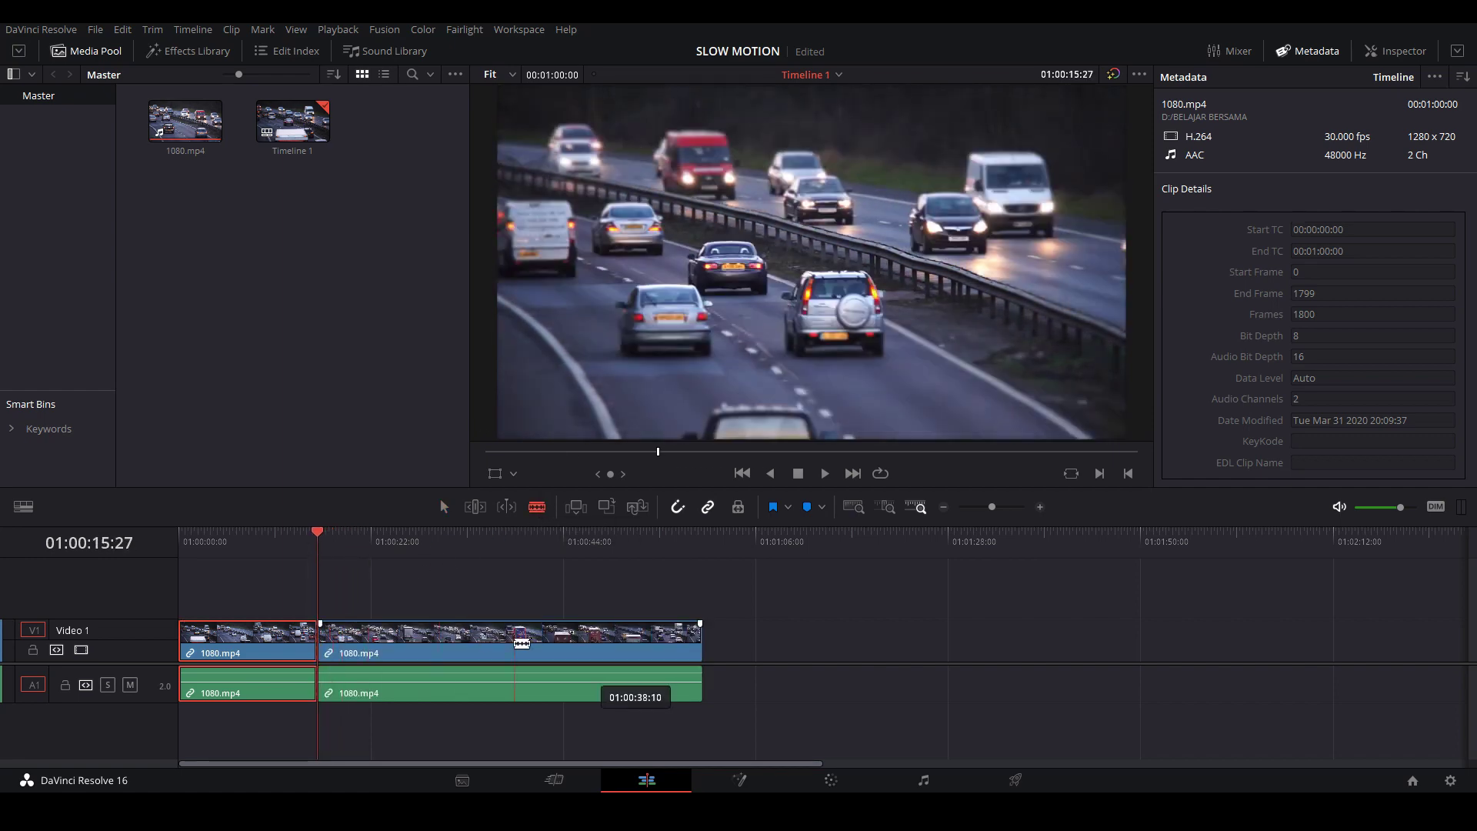
click(515, 638)
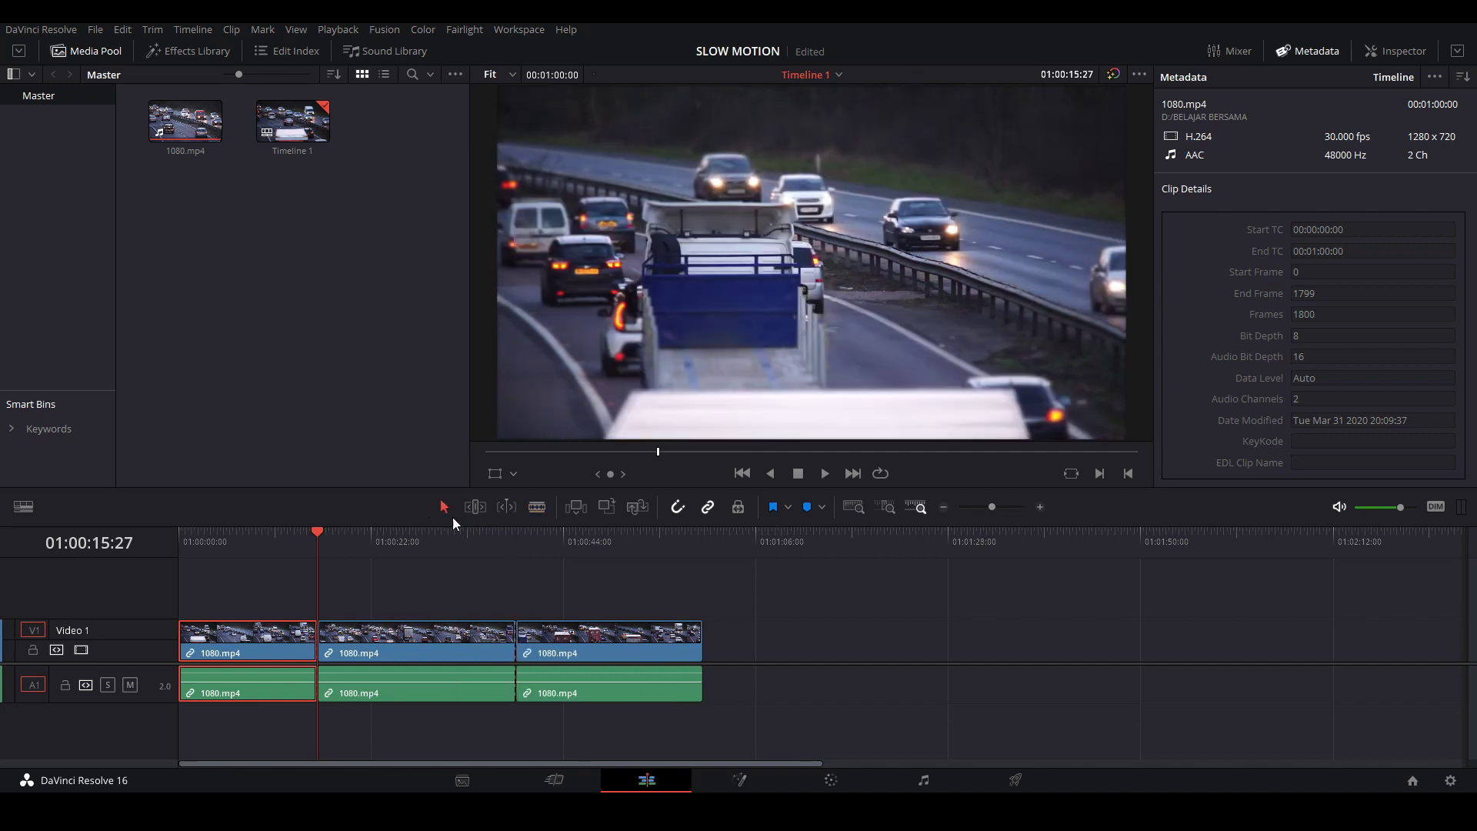
drag(654, 646, 1109, 650)
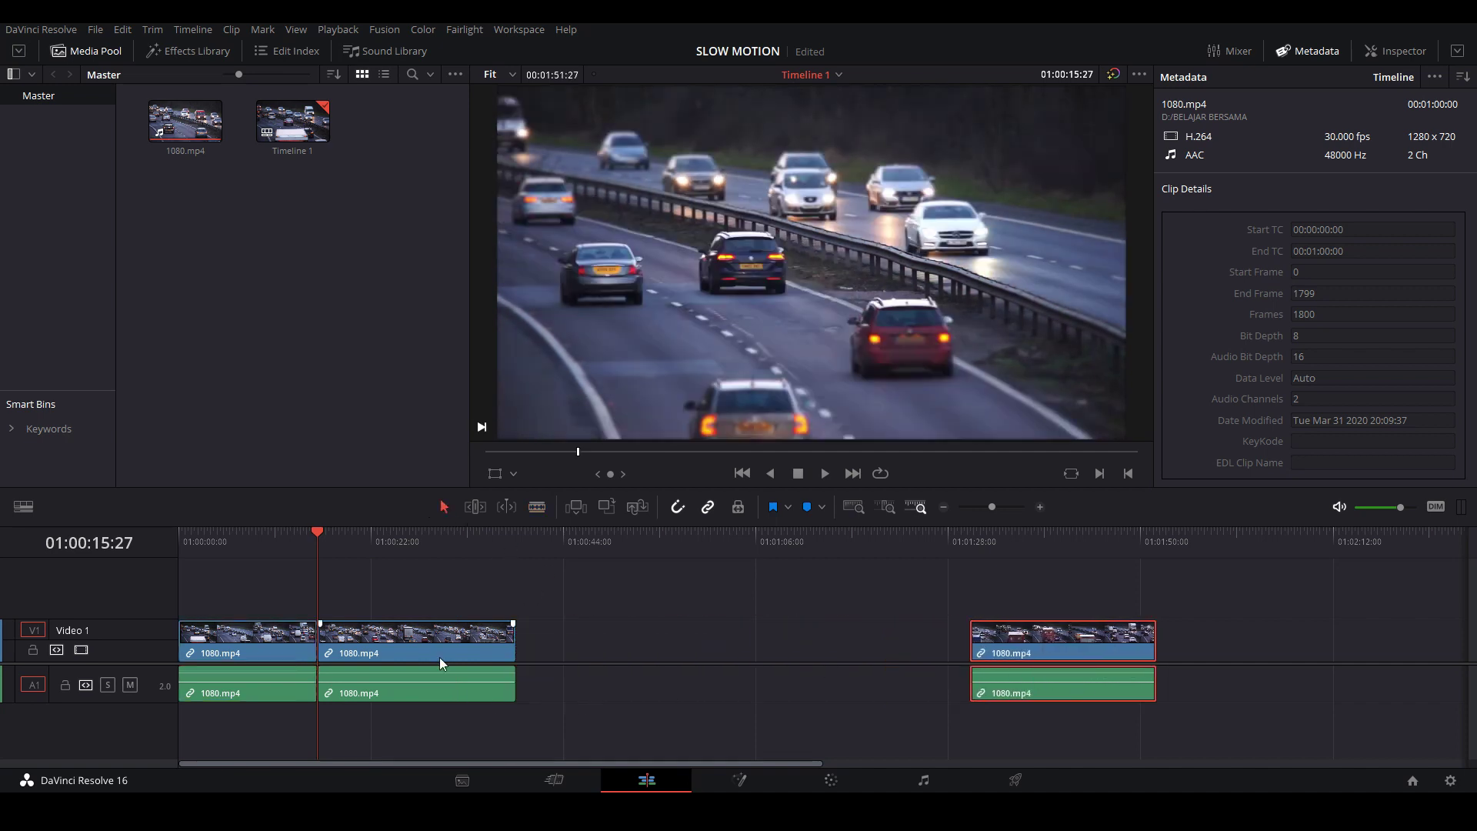
drag(442, 662, 745, 662)
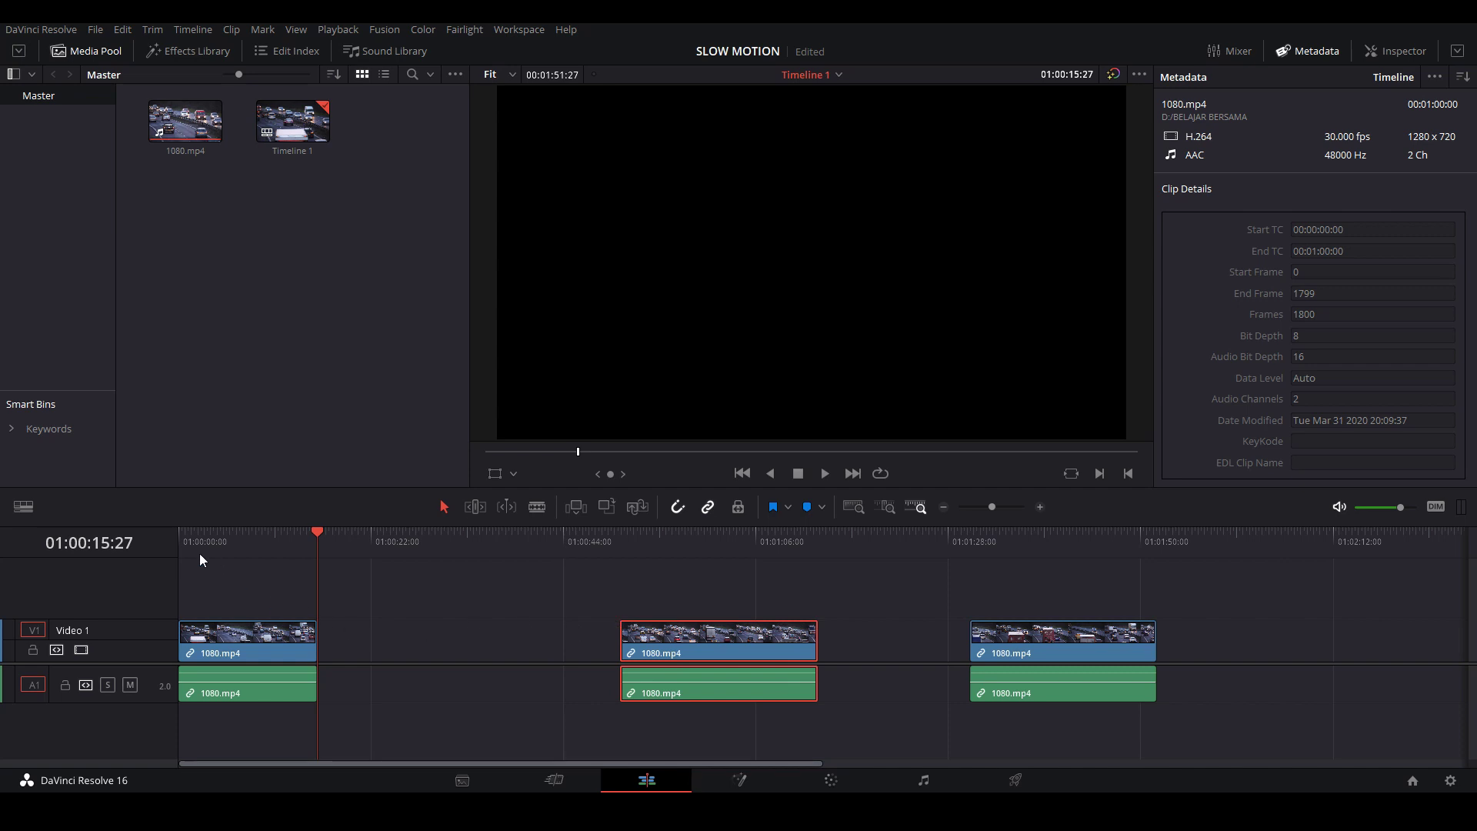
- Change the first segment's clip speed to 30%, with Pitch Correction off and Ripple sequence on
drag(208, 540, 173, 541)
click(261, 636)
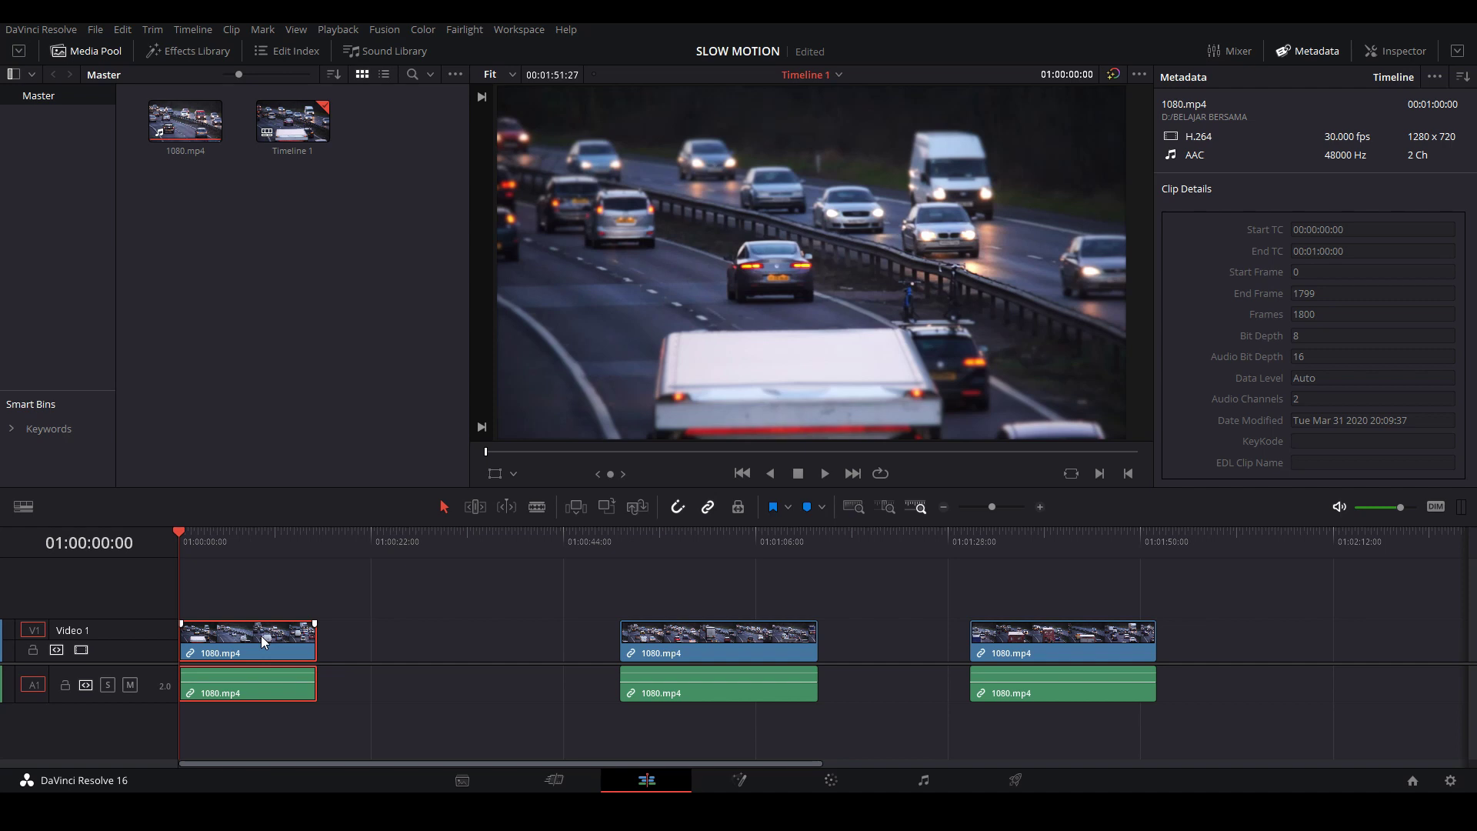
right_click(260, 635)
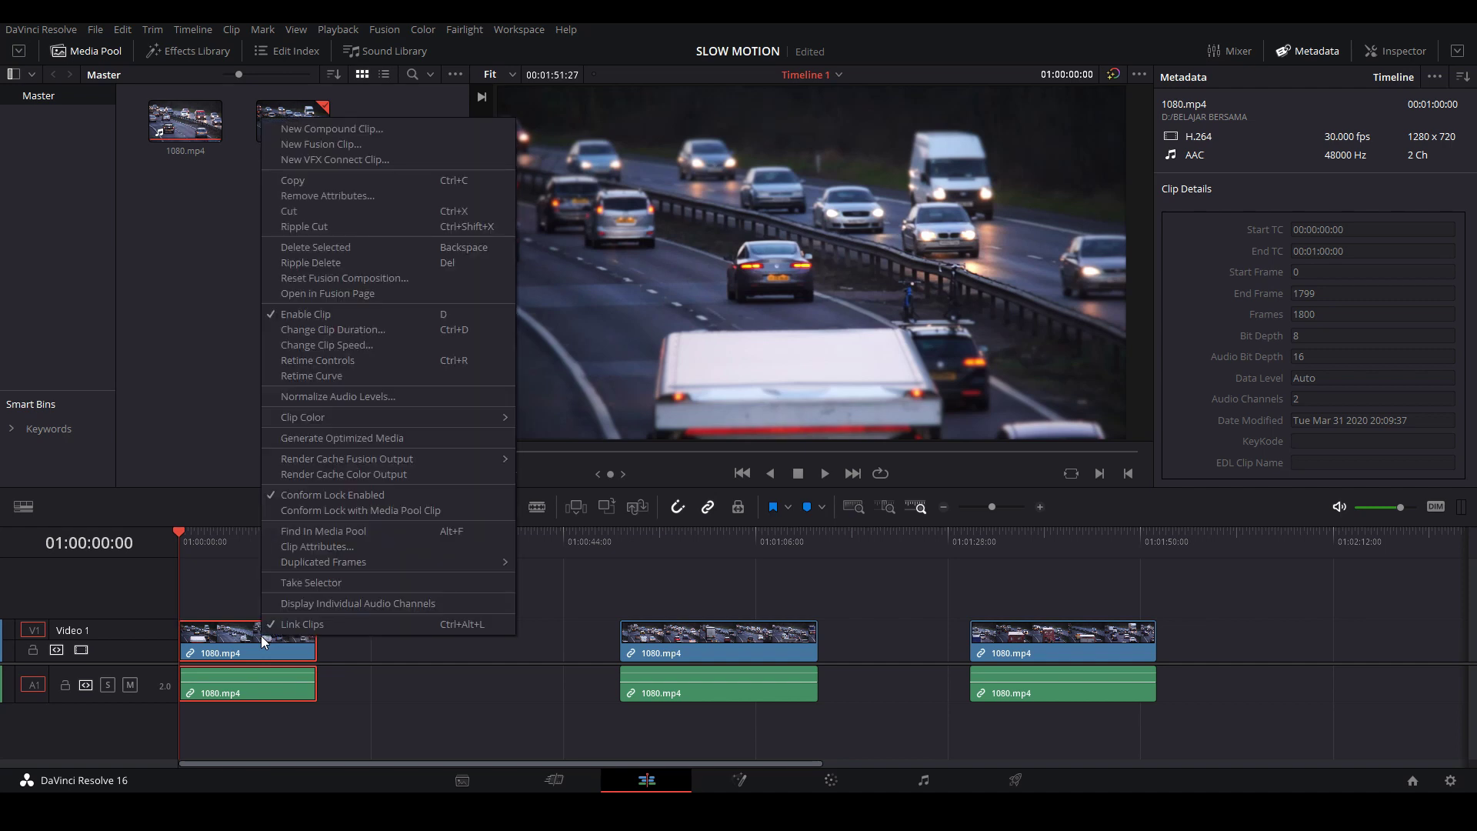
click(317, 346)
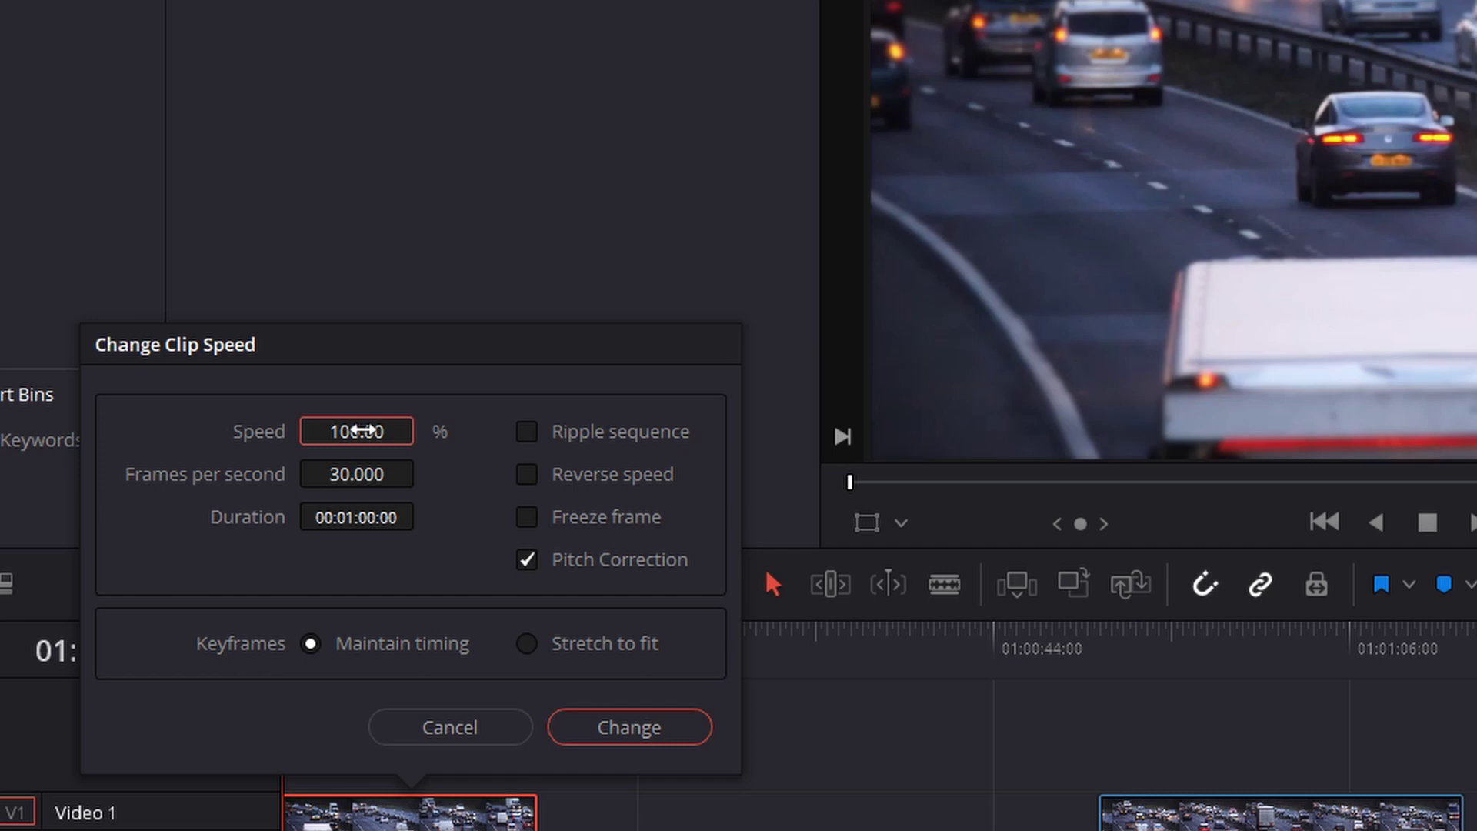
click(356, 429)
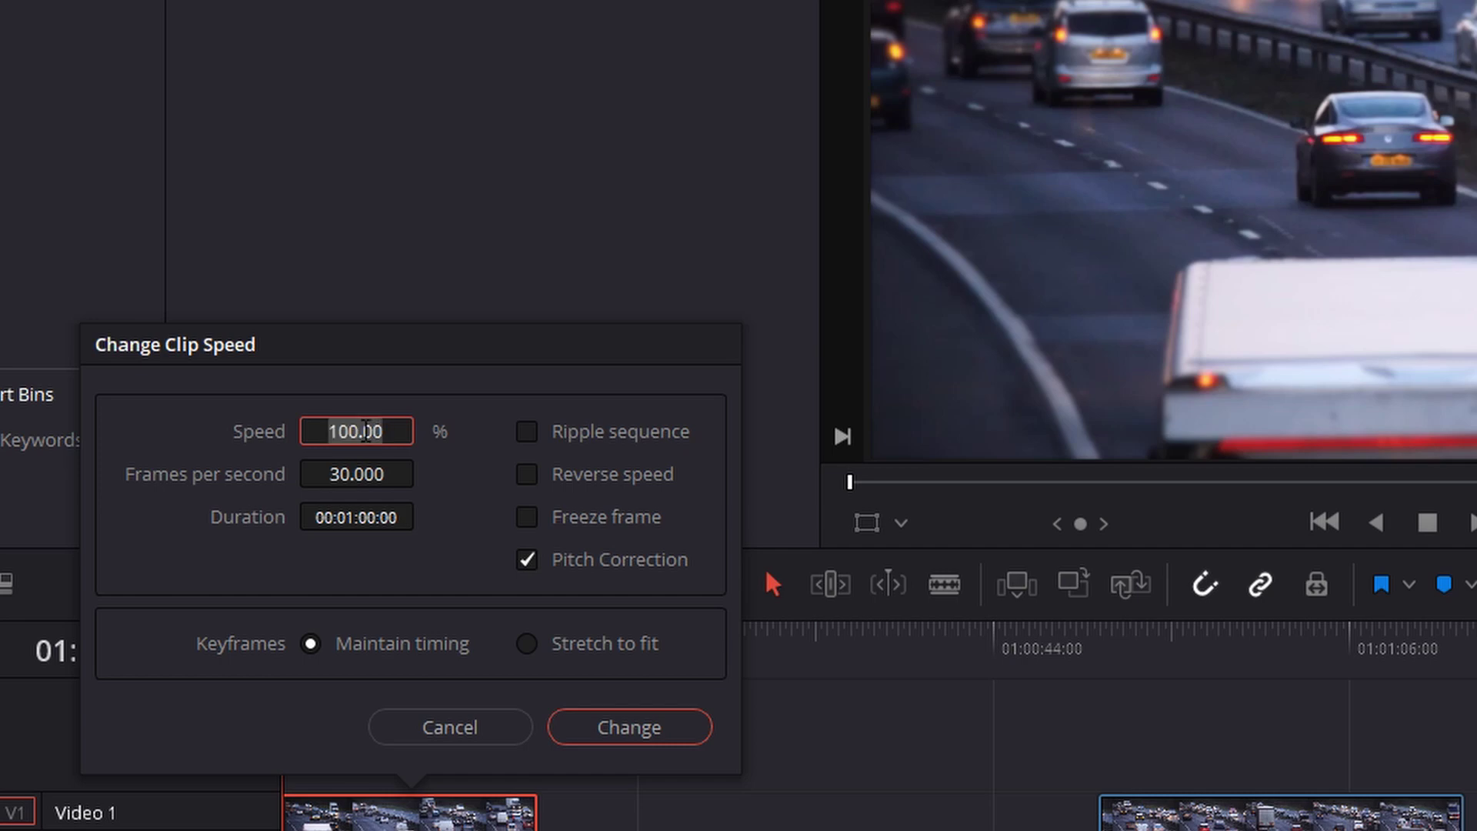
text(30)
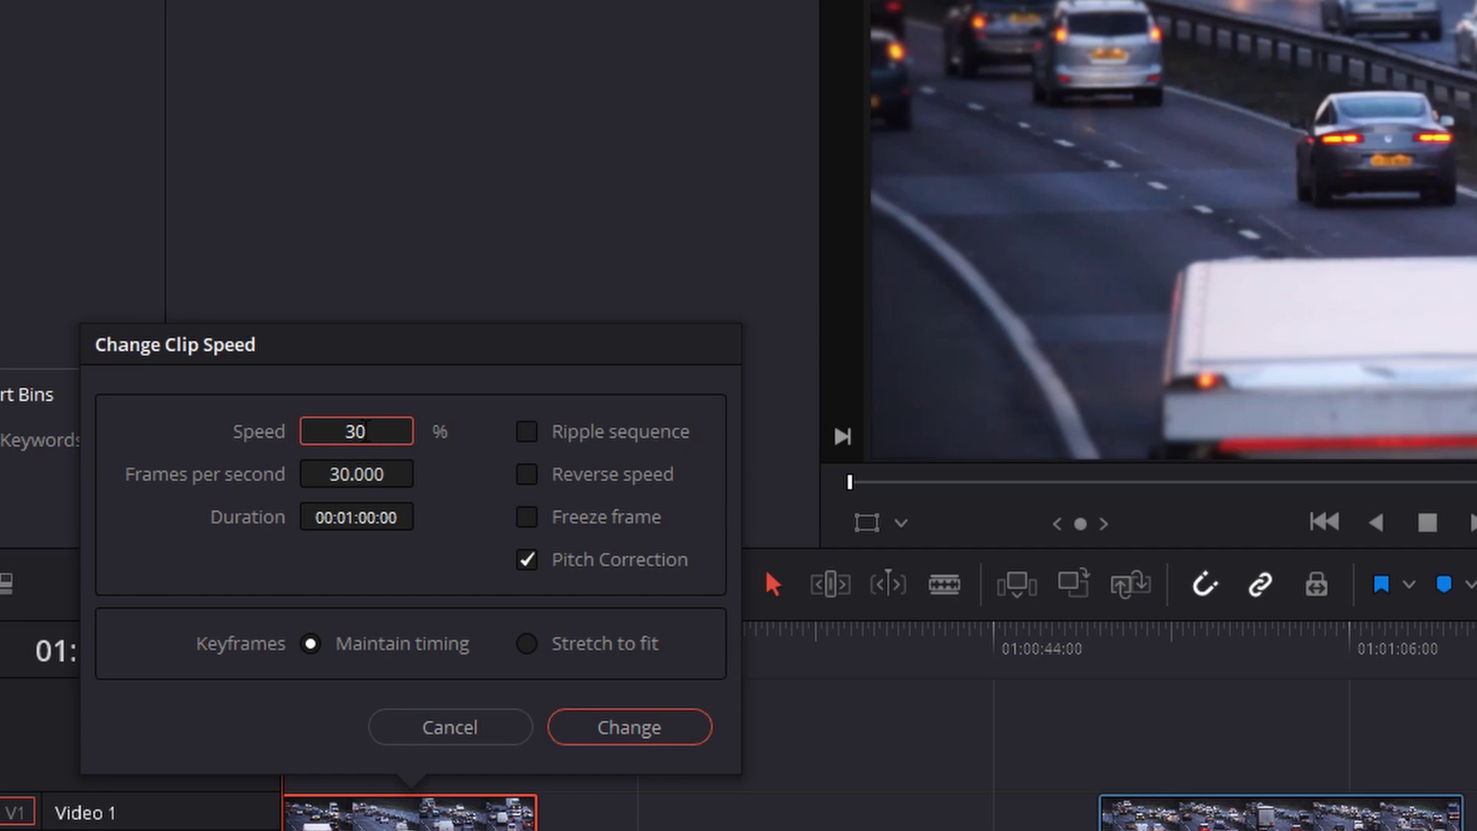
click(527, 558)
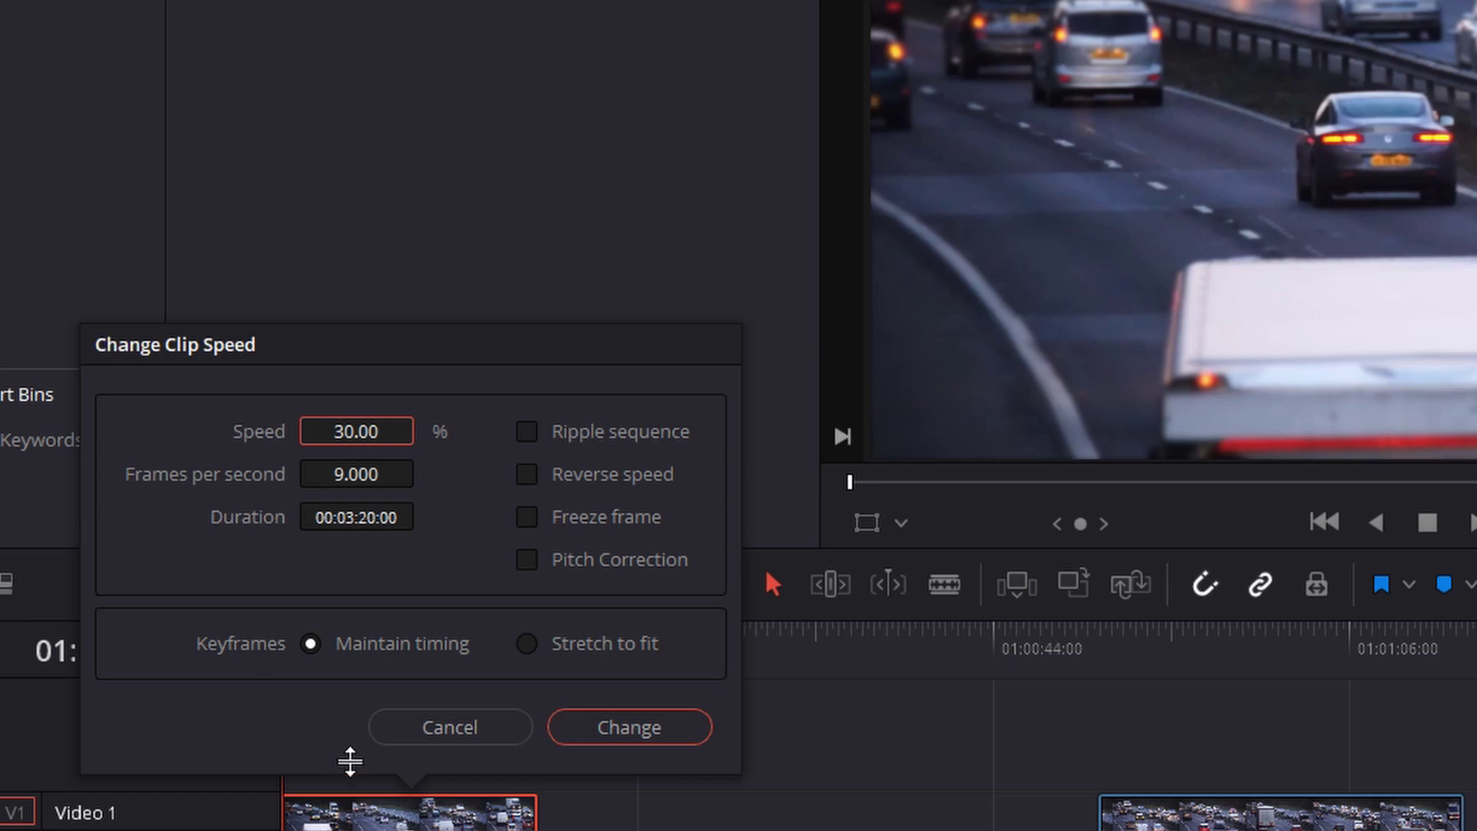
click(531, 428)
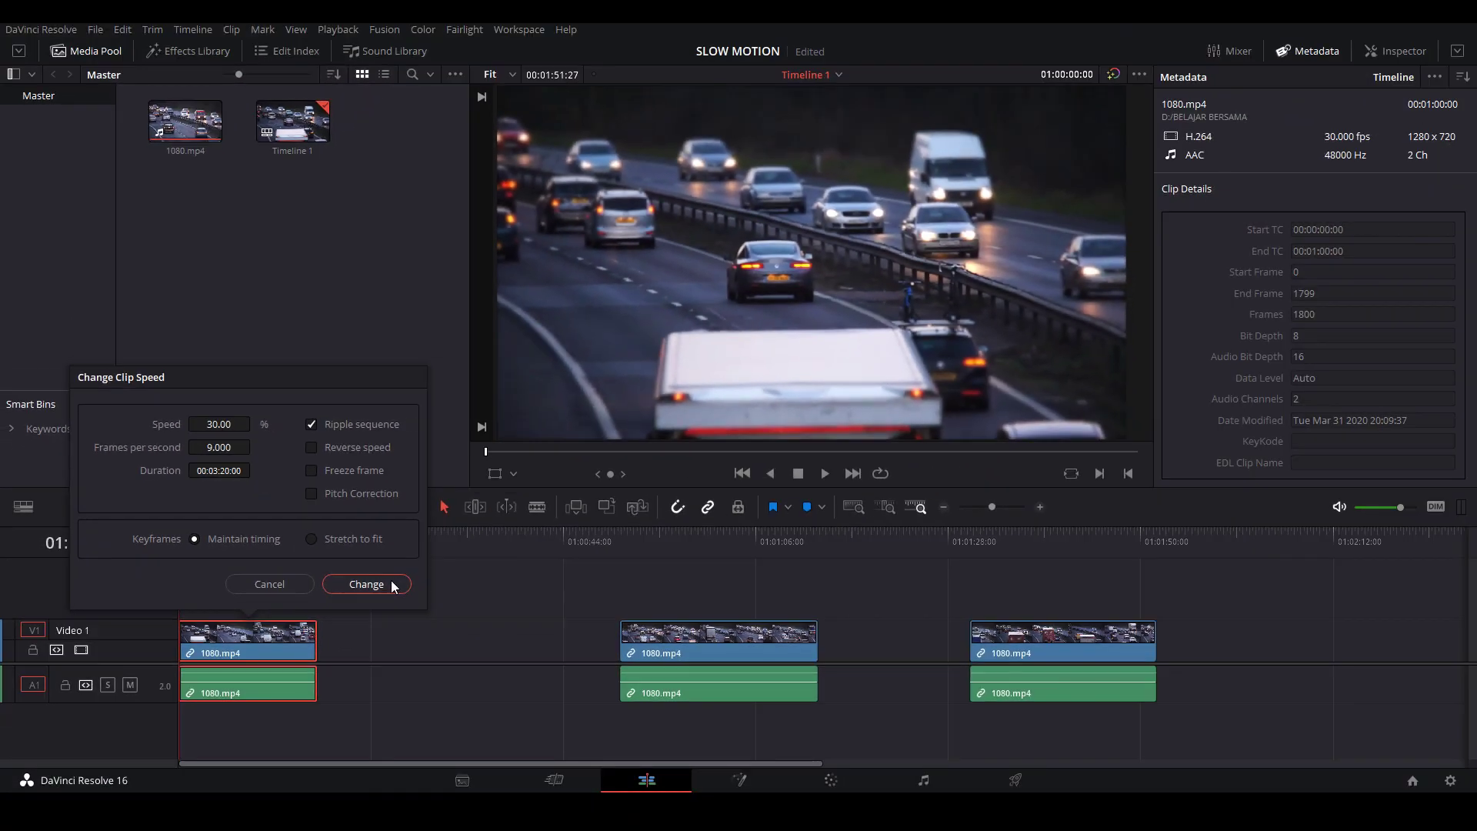
click(671, 720)
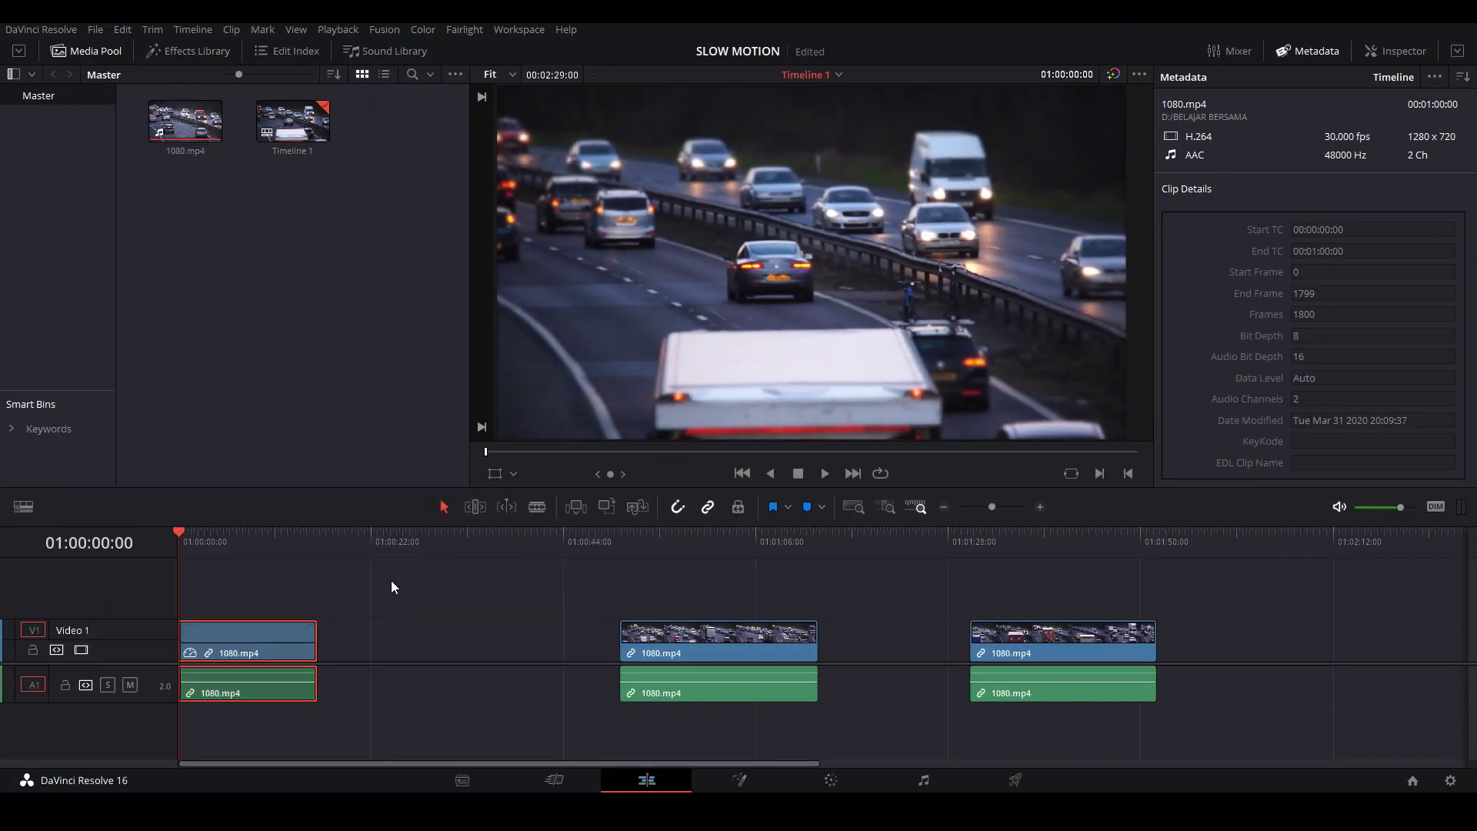
- Play the slowed first segment from its beginning to check the motion, and return the playhead to the start
click(215, 542)
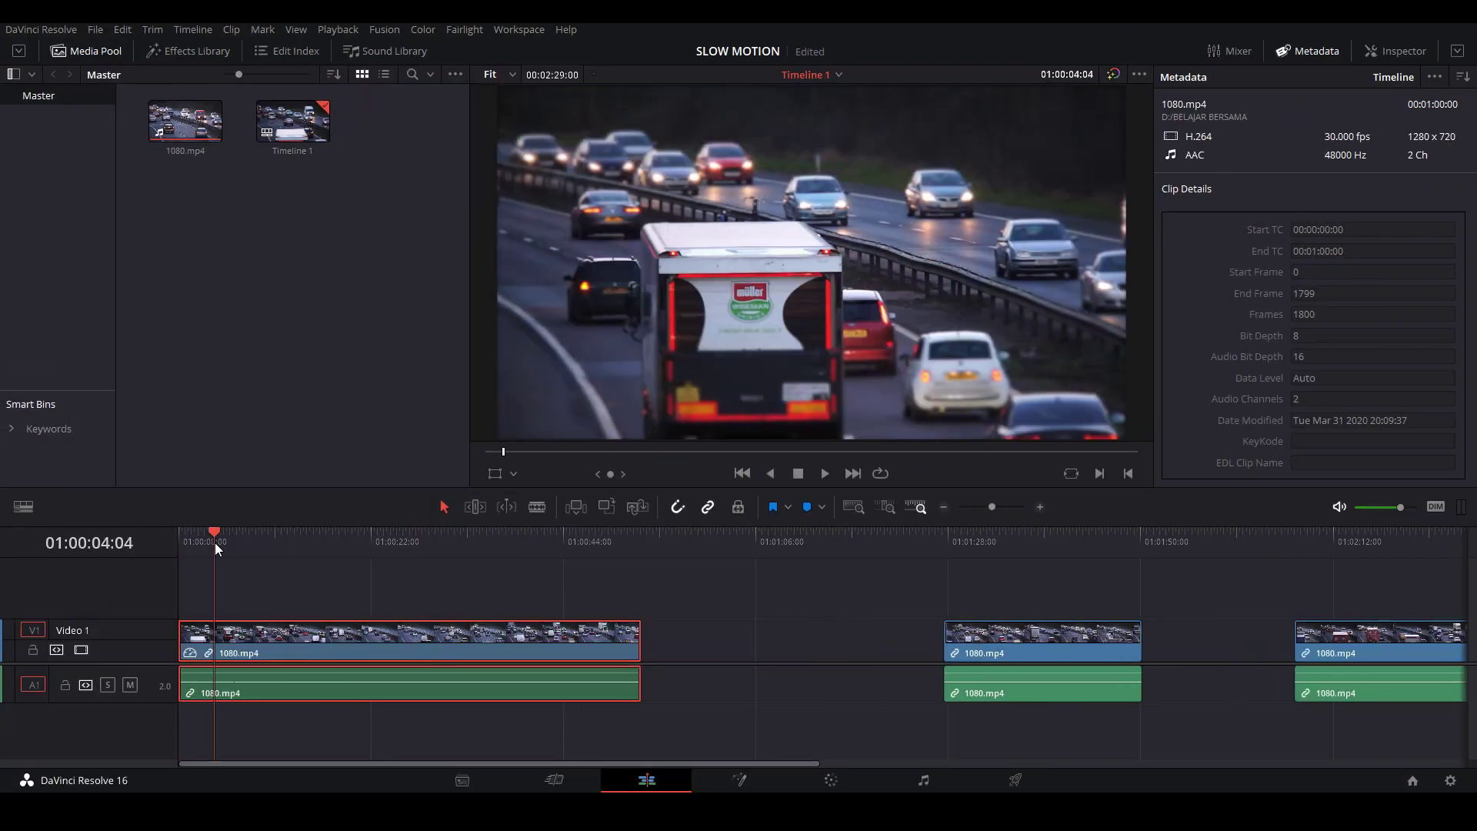
drag(214, 543, 188, 540)
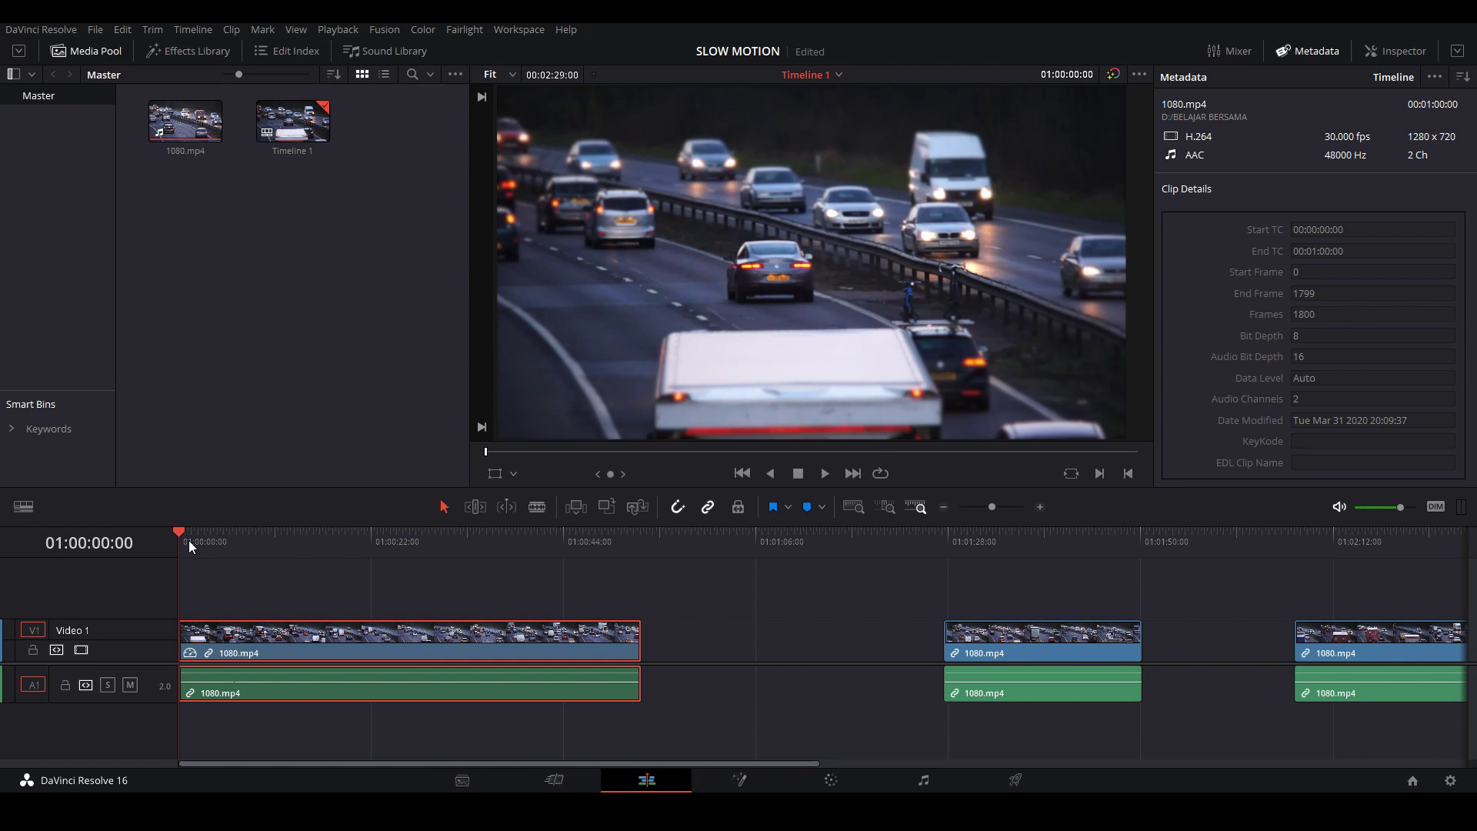
key(space)
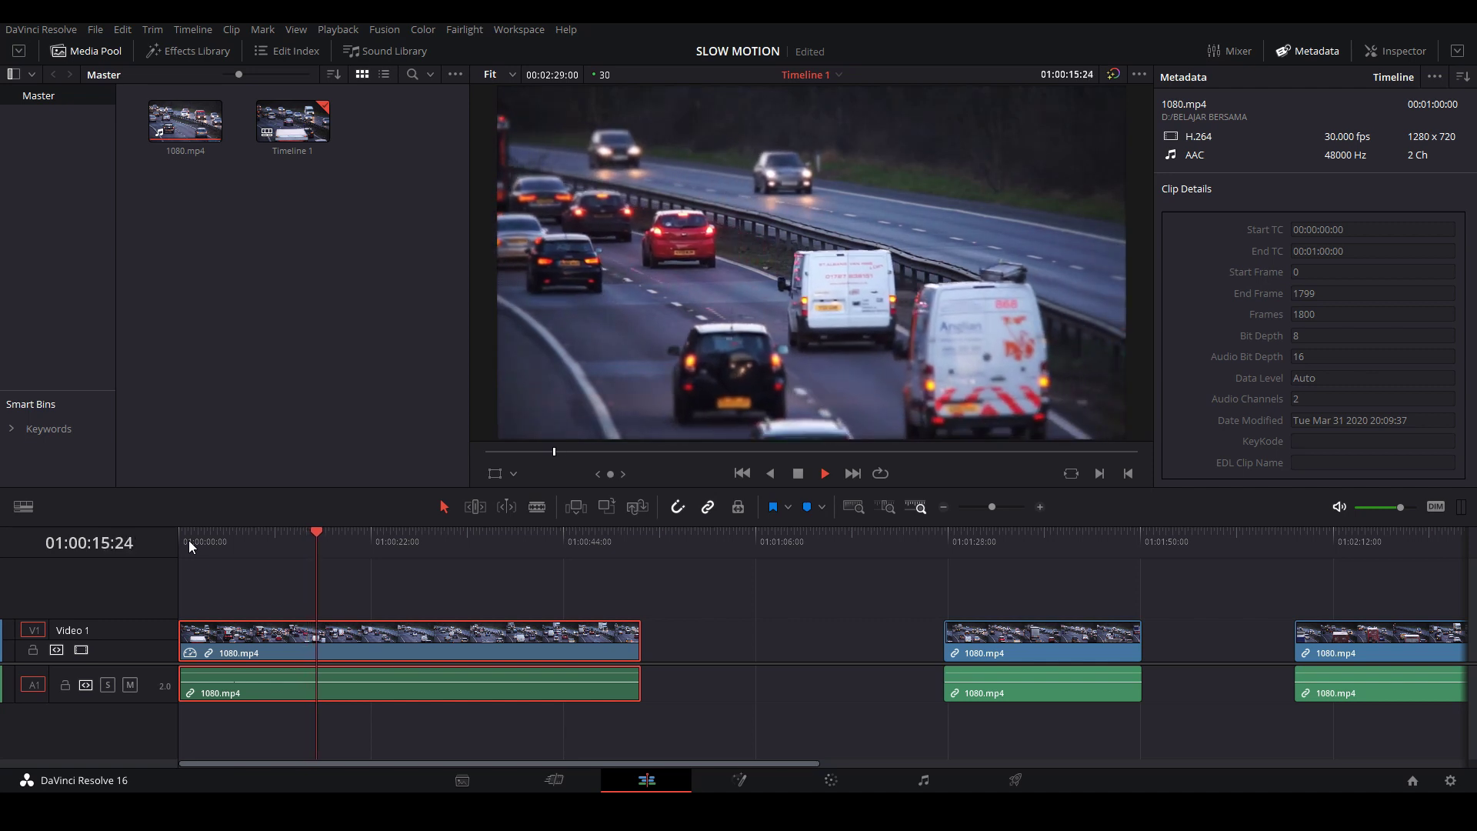
key(space)
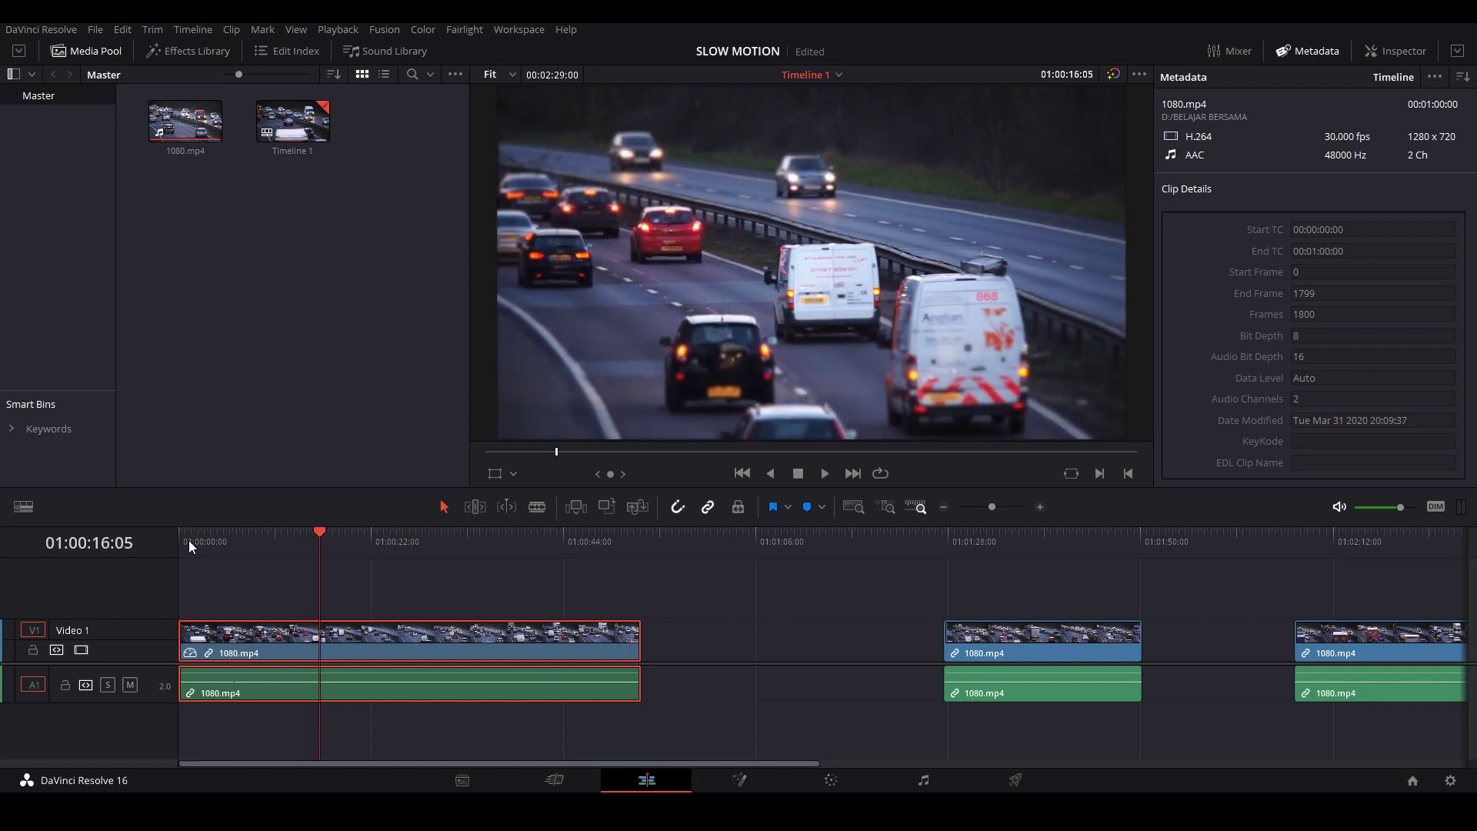
drag(224, 536, 191, 531)
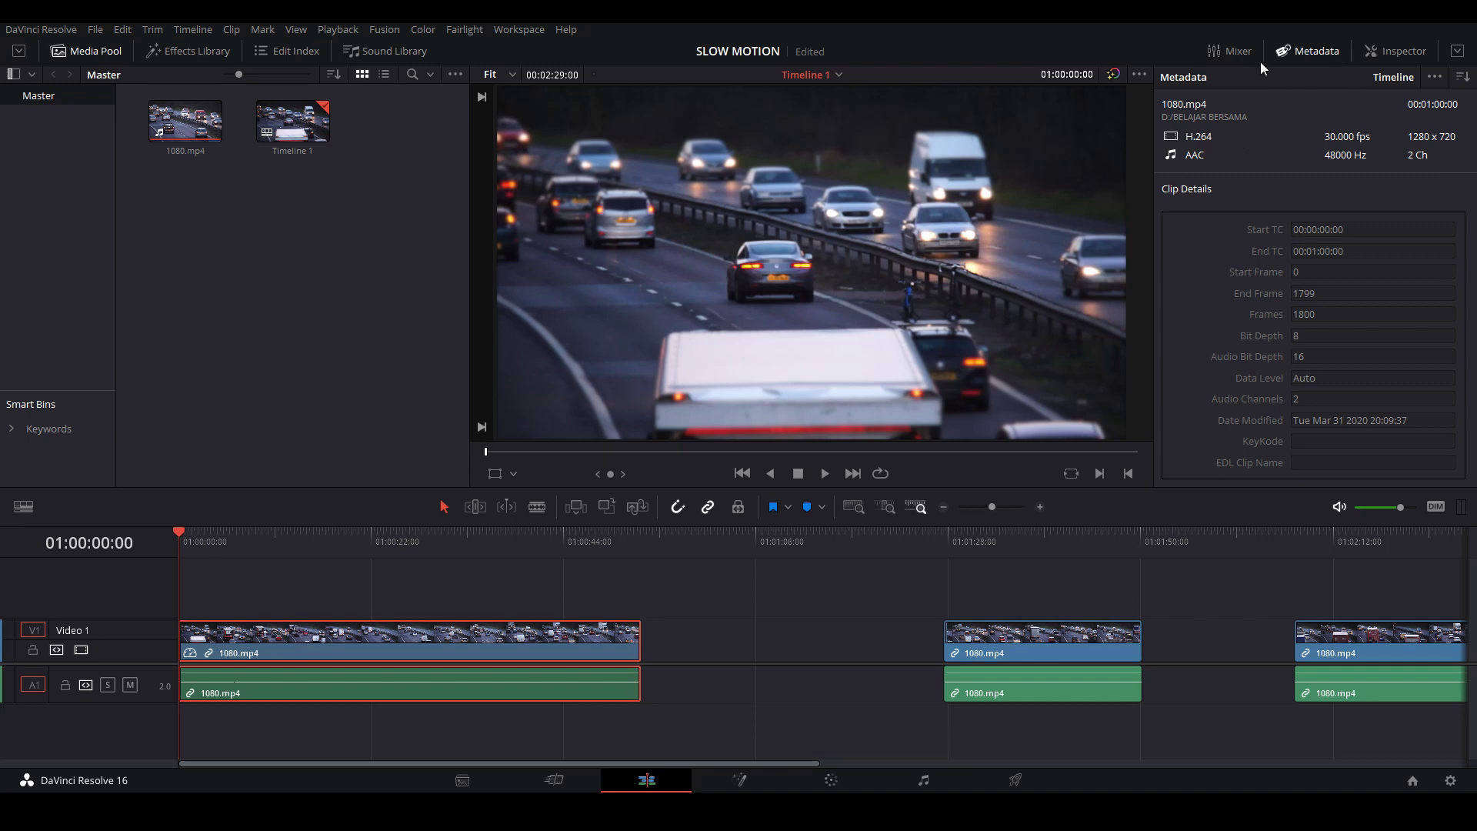
- Set the first segment's Retime Process to Optical Flow in its Retime And Scaling settings
click(1395, 54)
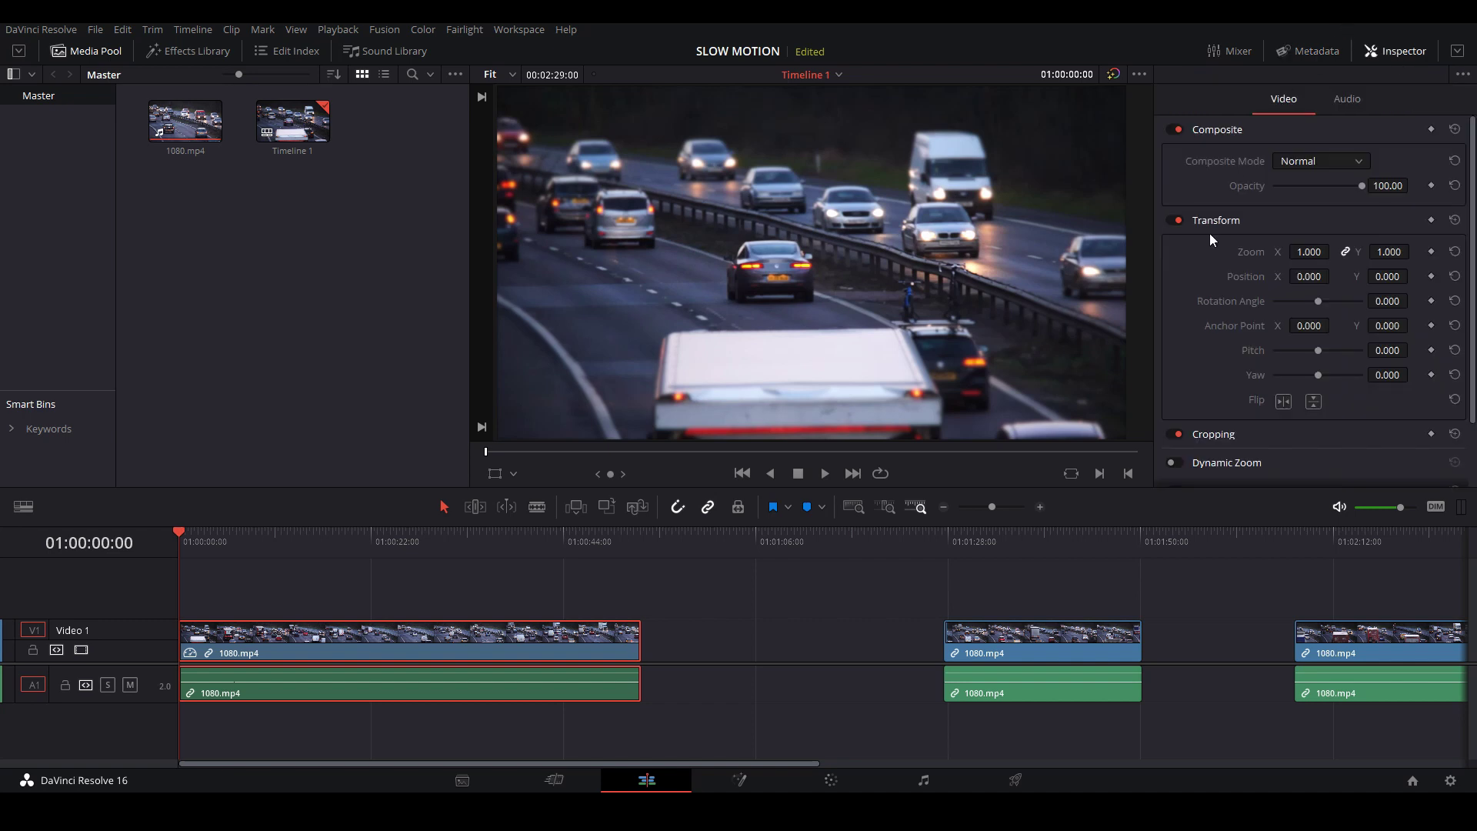
scroll(1206, 308, down, 2)
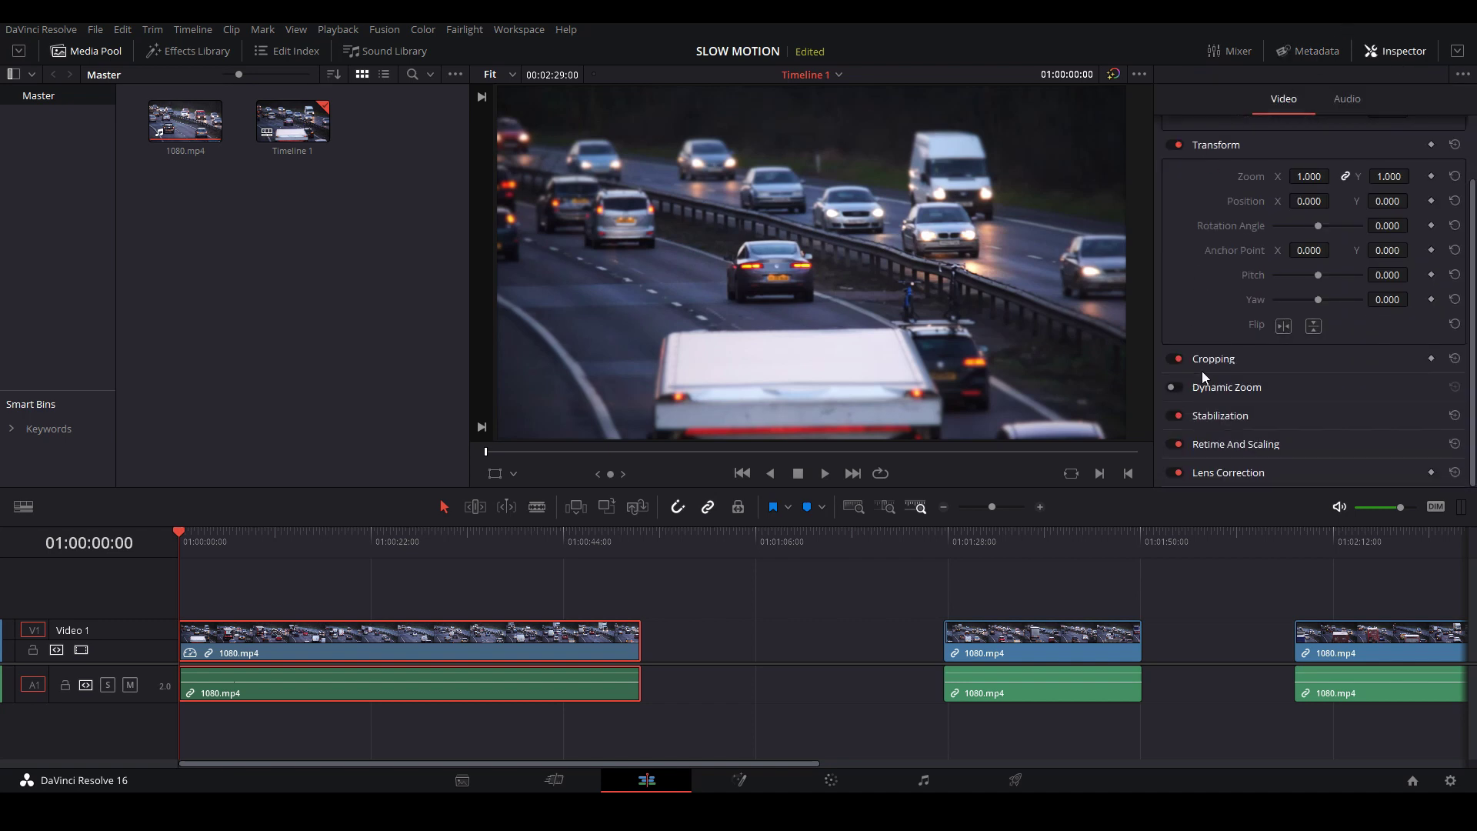
click(1224, 445)
scroll(1224, 438, down, 1)
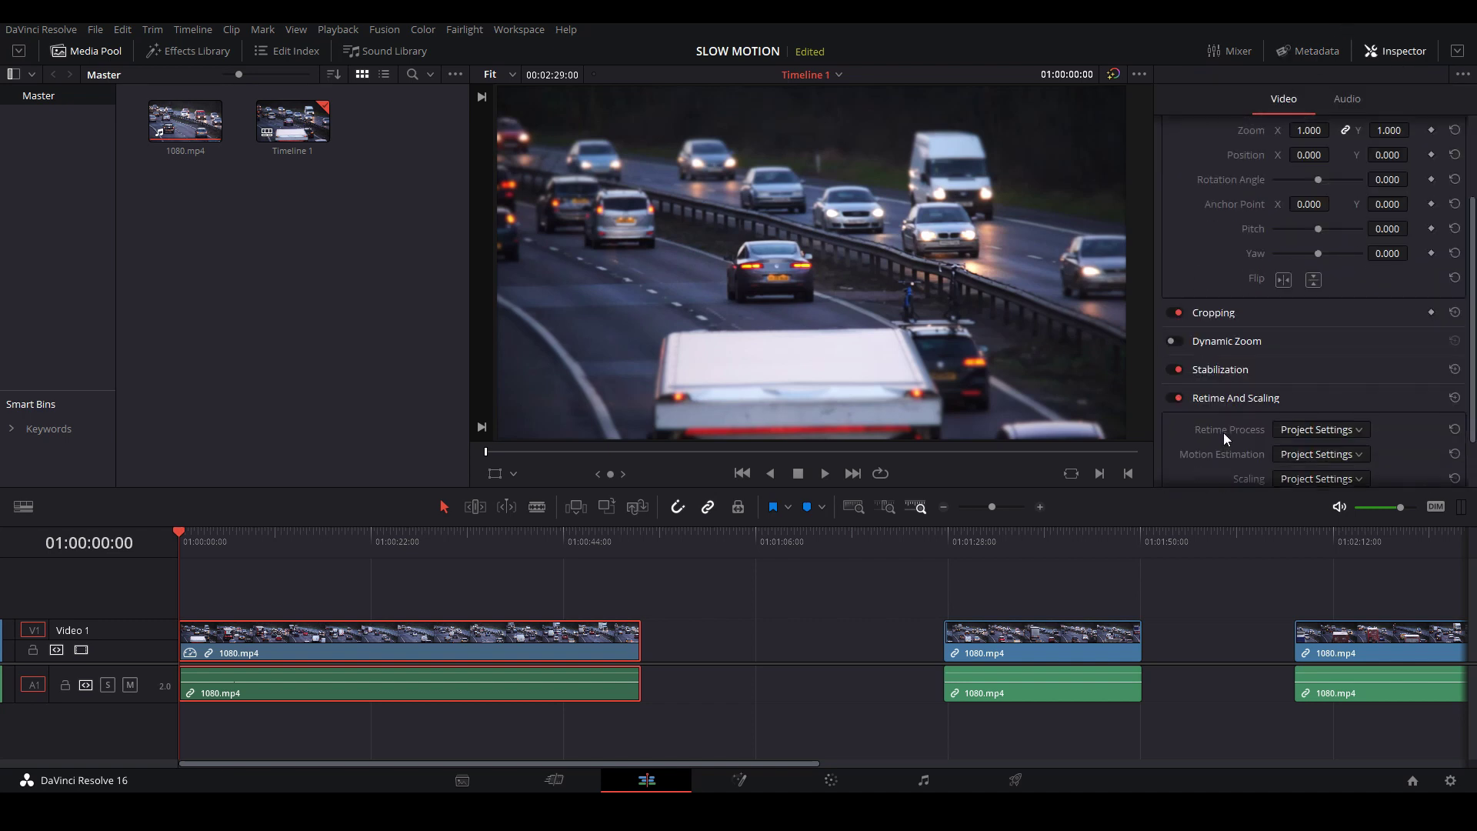
click(1294, 428)
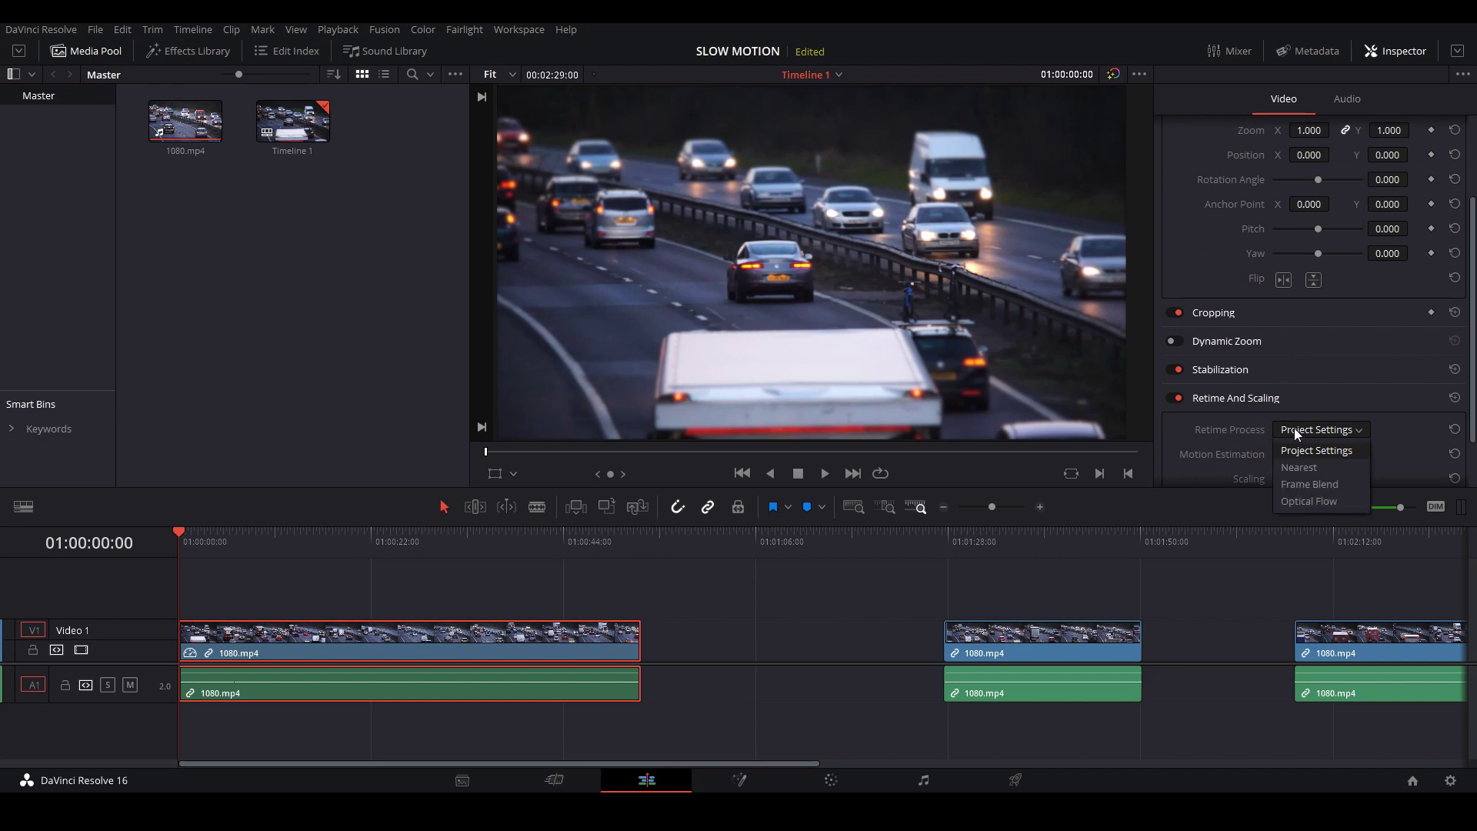
click(1307, 502)
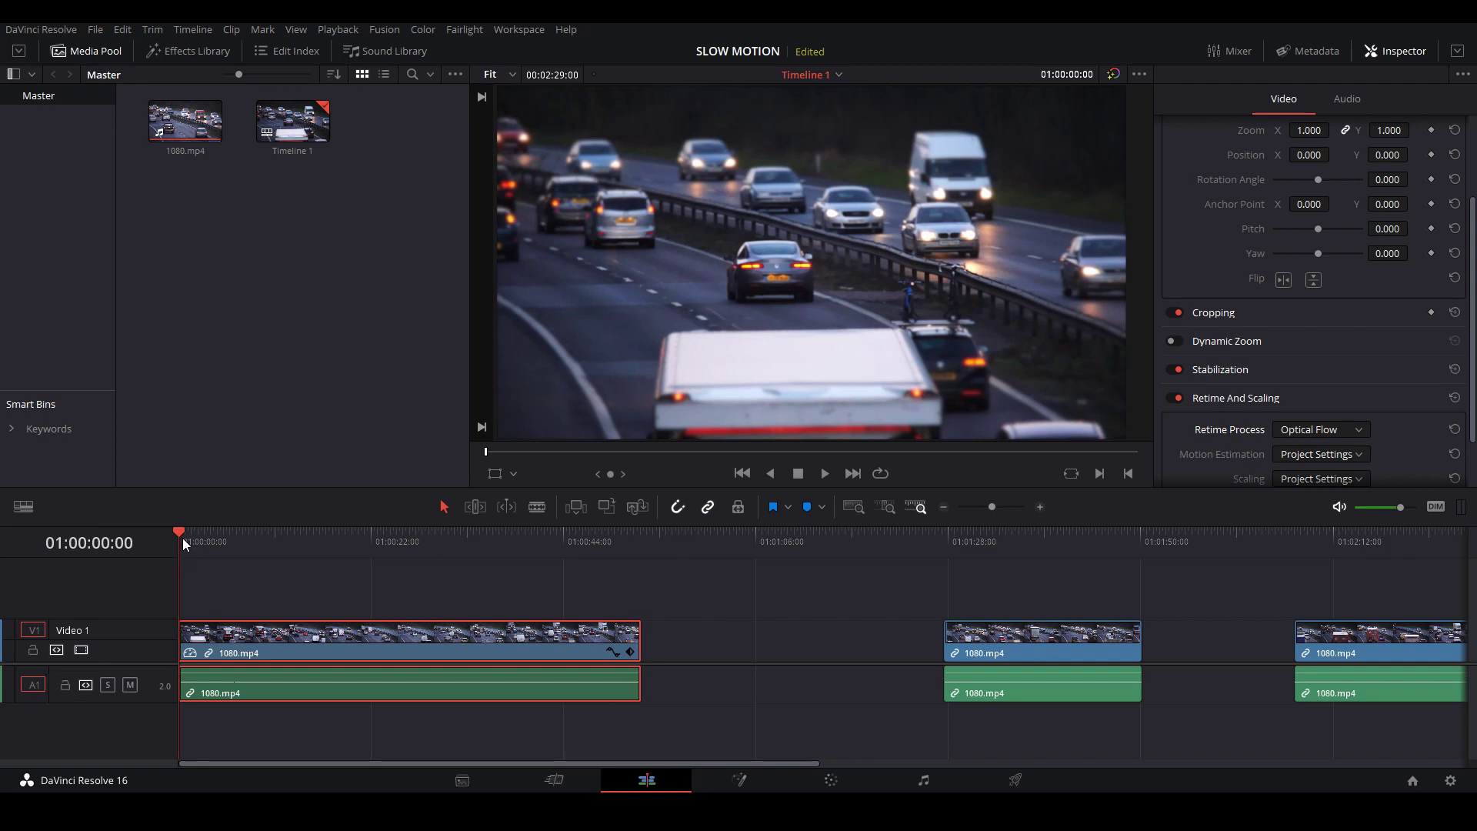
- Play the Optical Flow segment from the start and inspect the passing cars up close in the viewer
key(space)
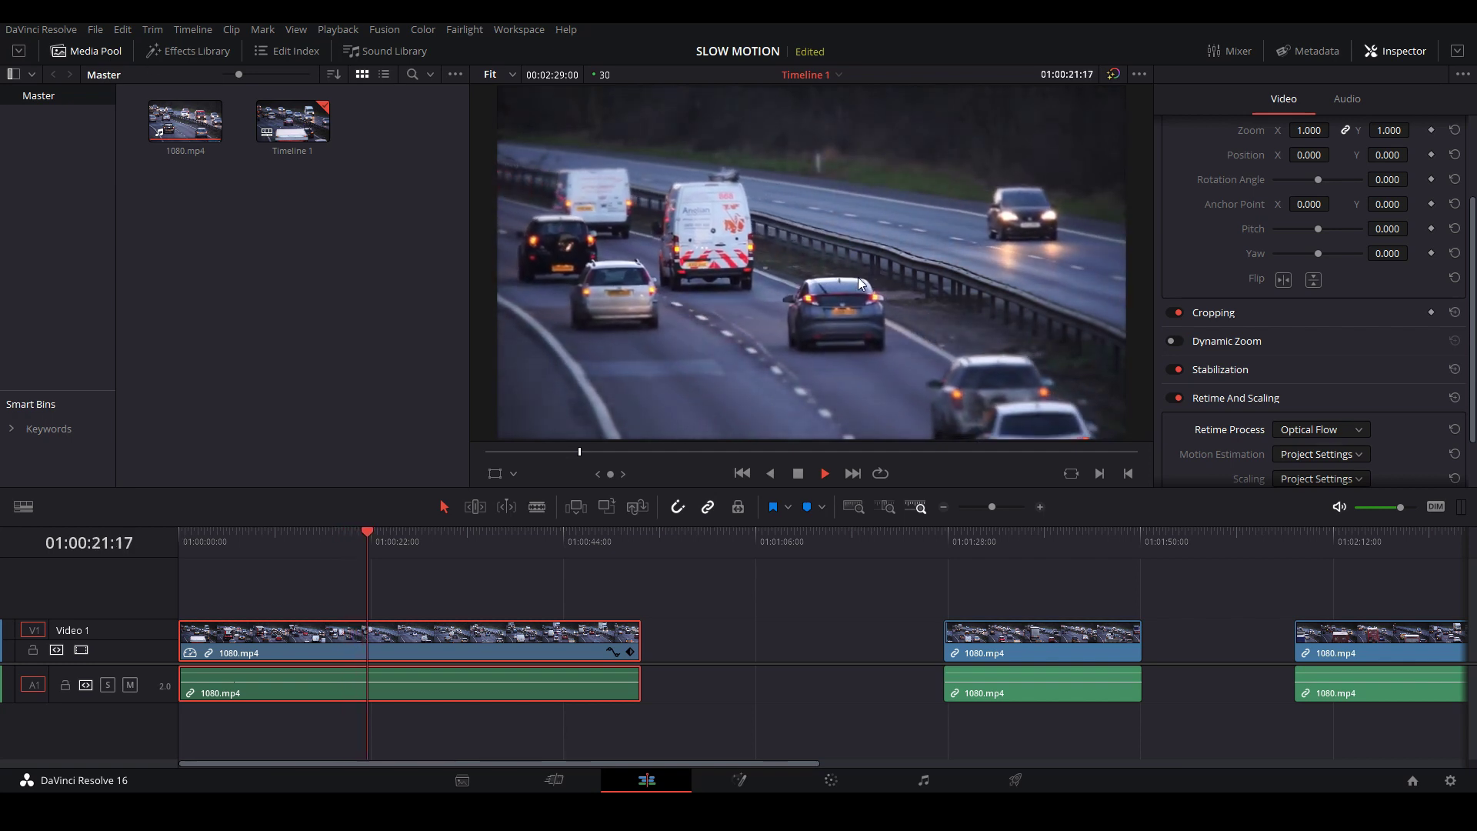
scroll(818, 286, up, 4)
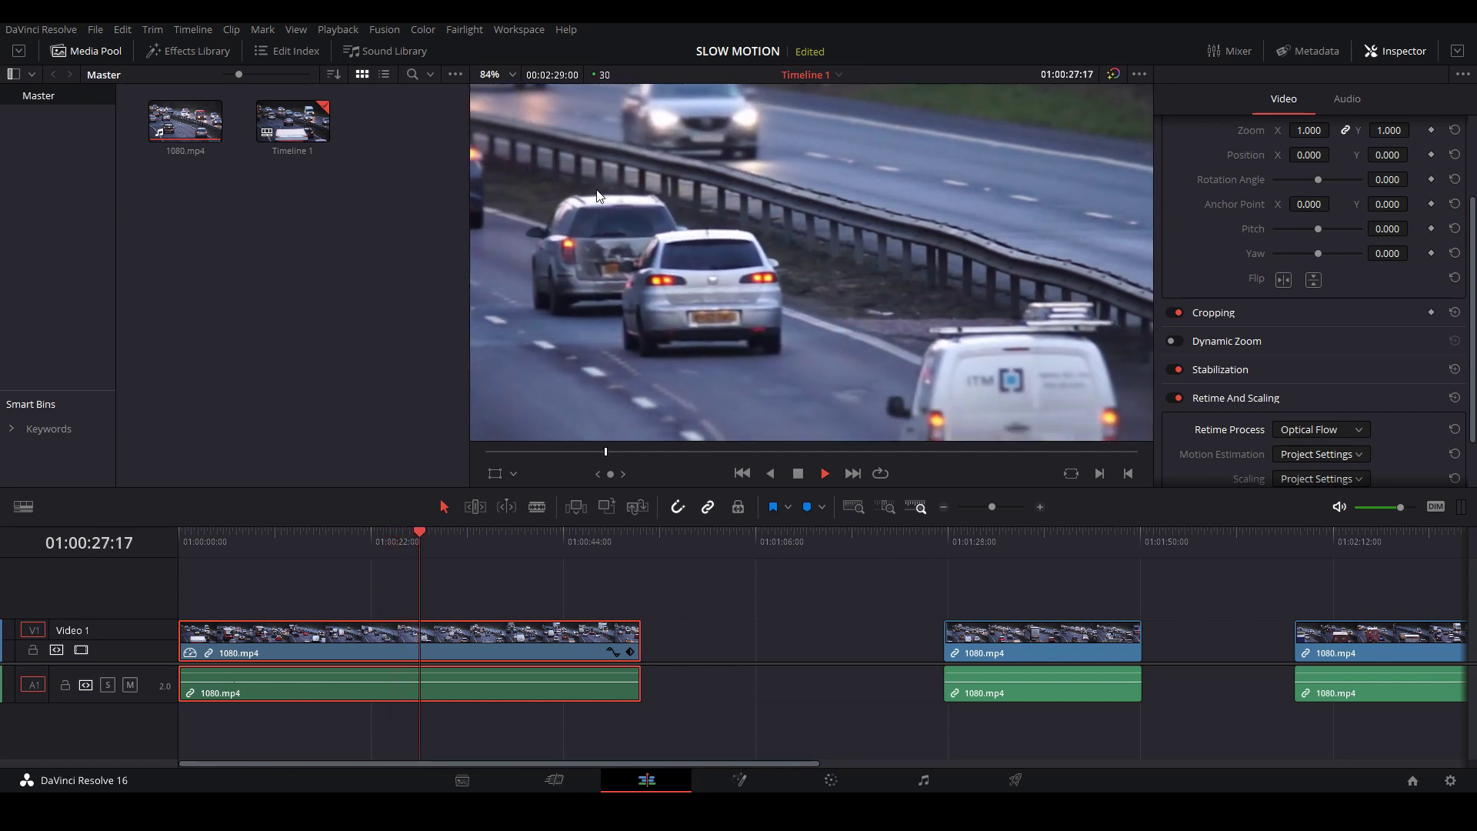
scroll(724, 201, down, 2)
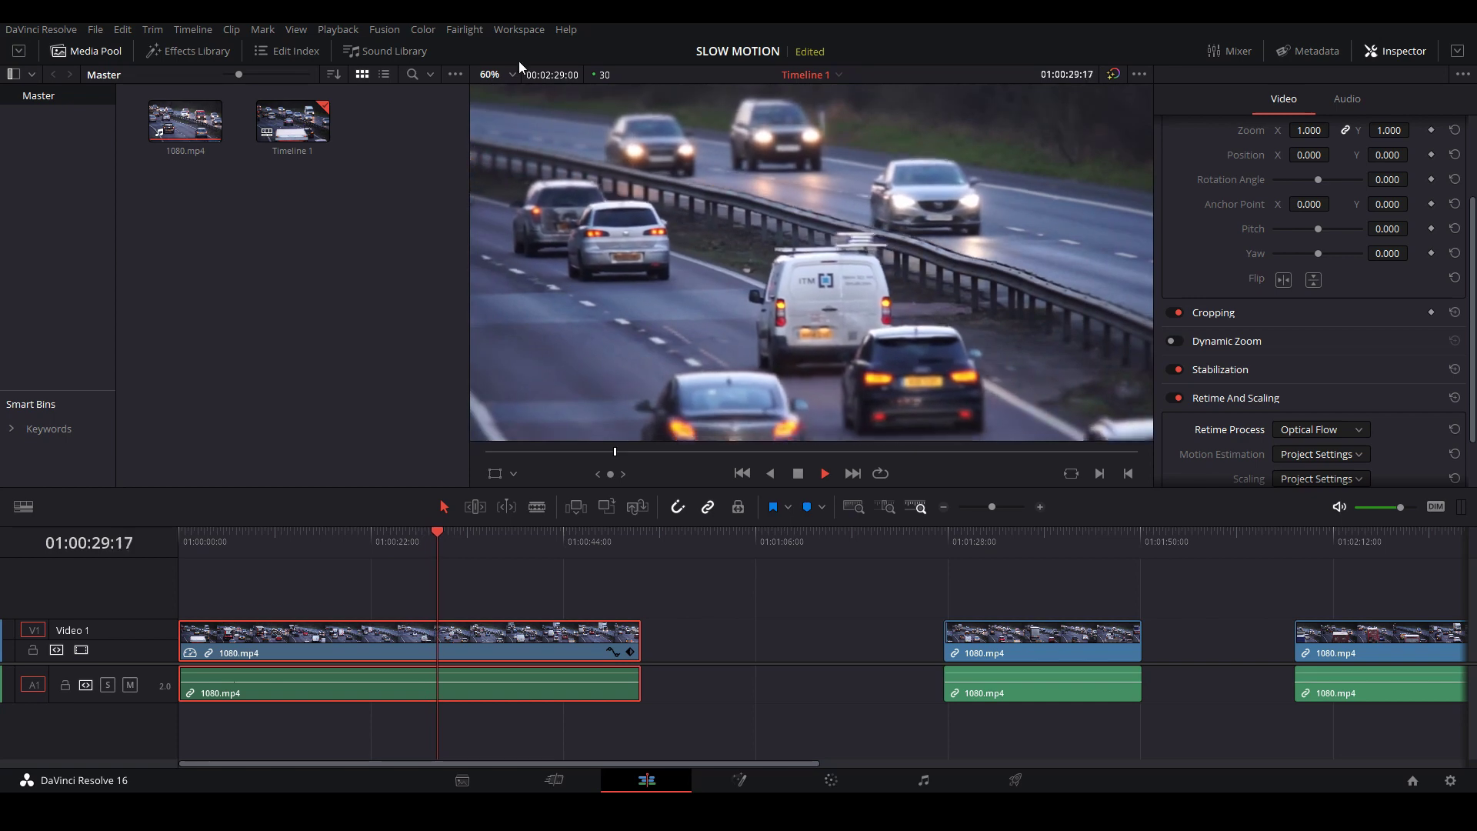
scroll(497, 93, down, 1)
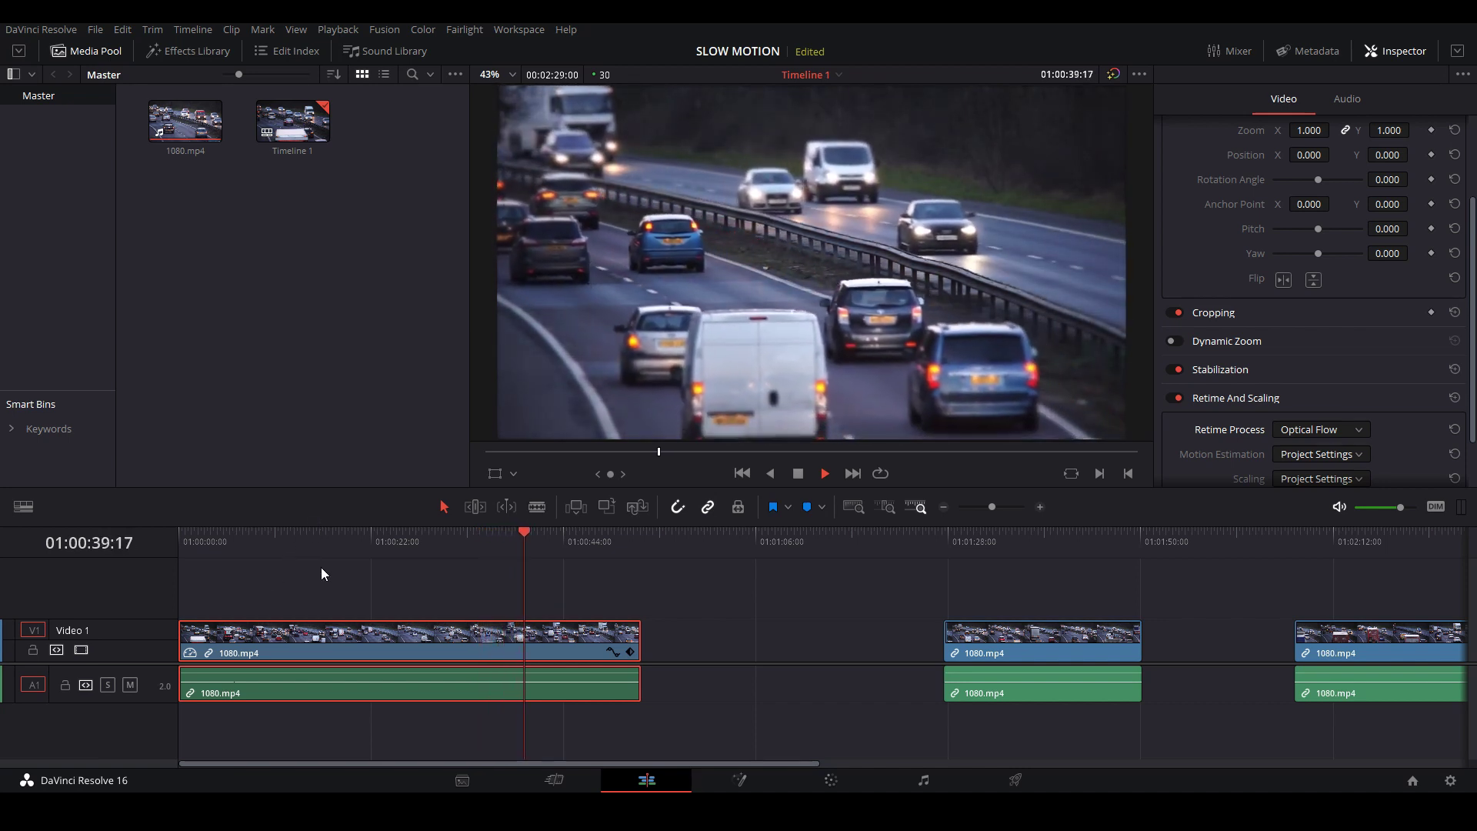
key(space)
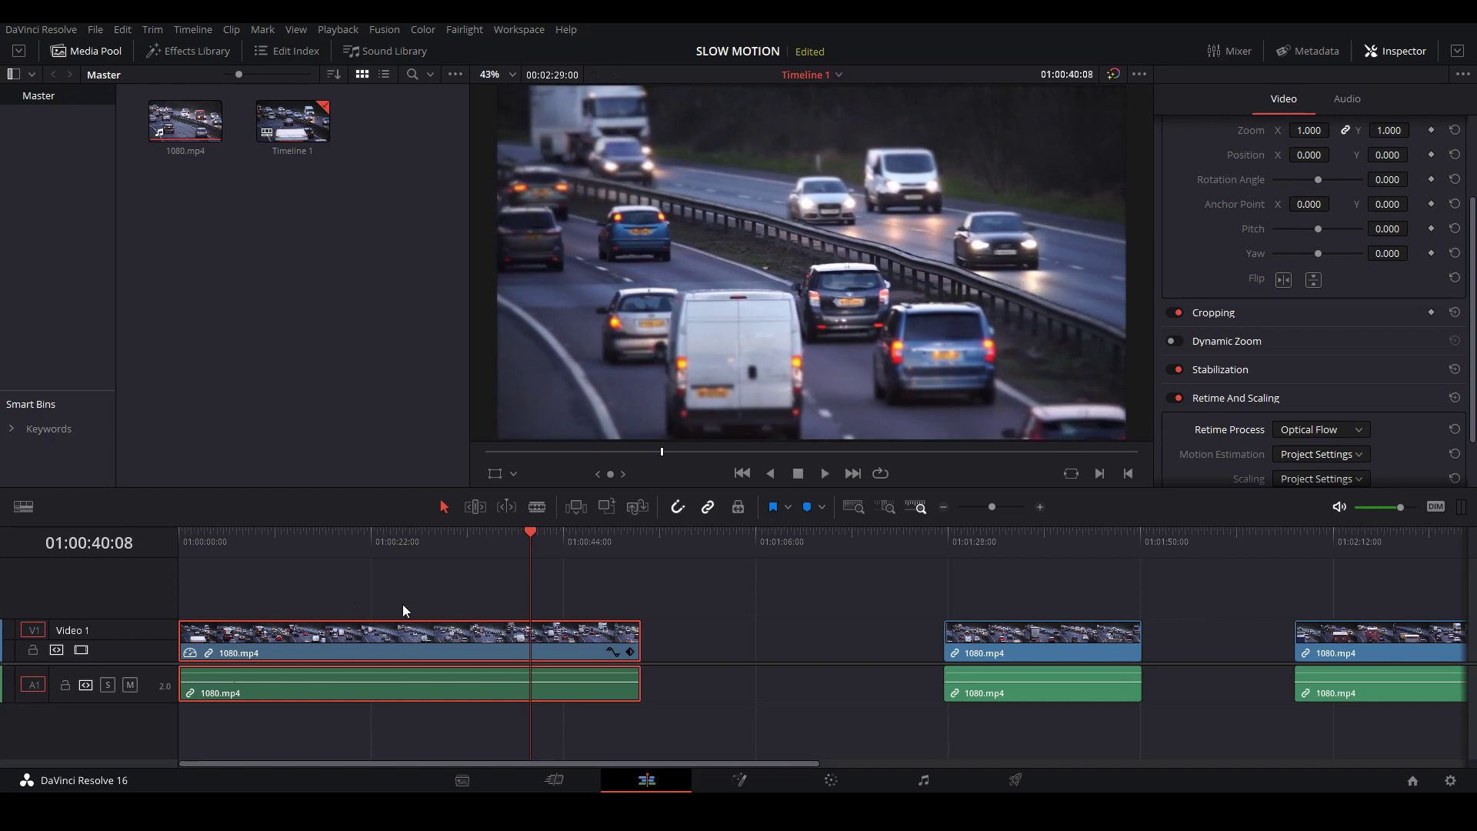
- Move the middle segment earlier on the timeline, closer to the end of the first segment
click(1007, 543)
drag(1017, 645, 927, 646)
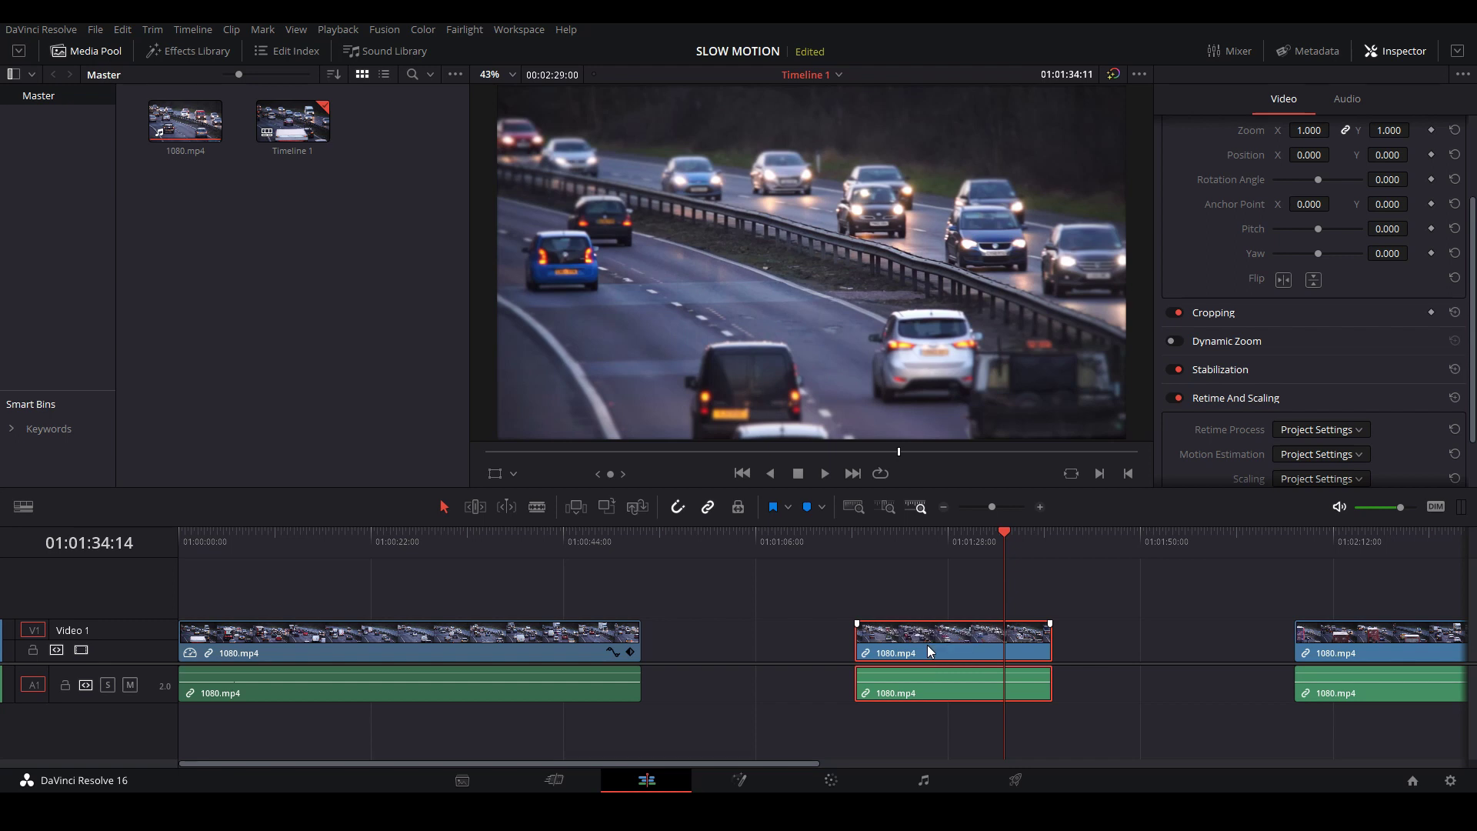
- Show the retime controls on the middle segment and place the playhead before its midpoint, at about 01:01:25
right_click(928, 645)
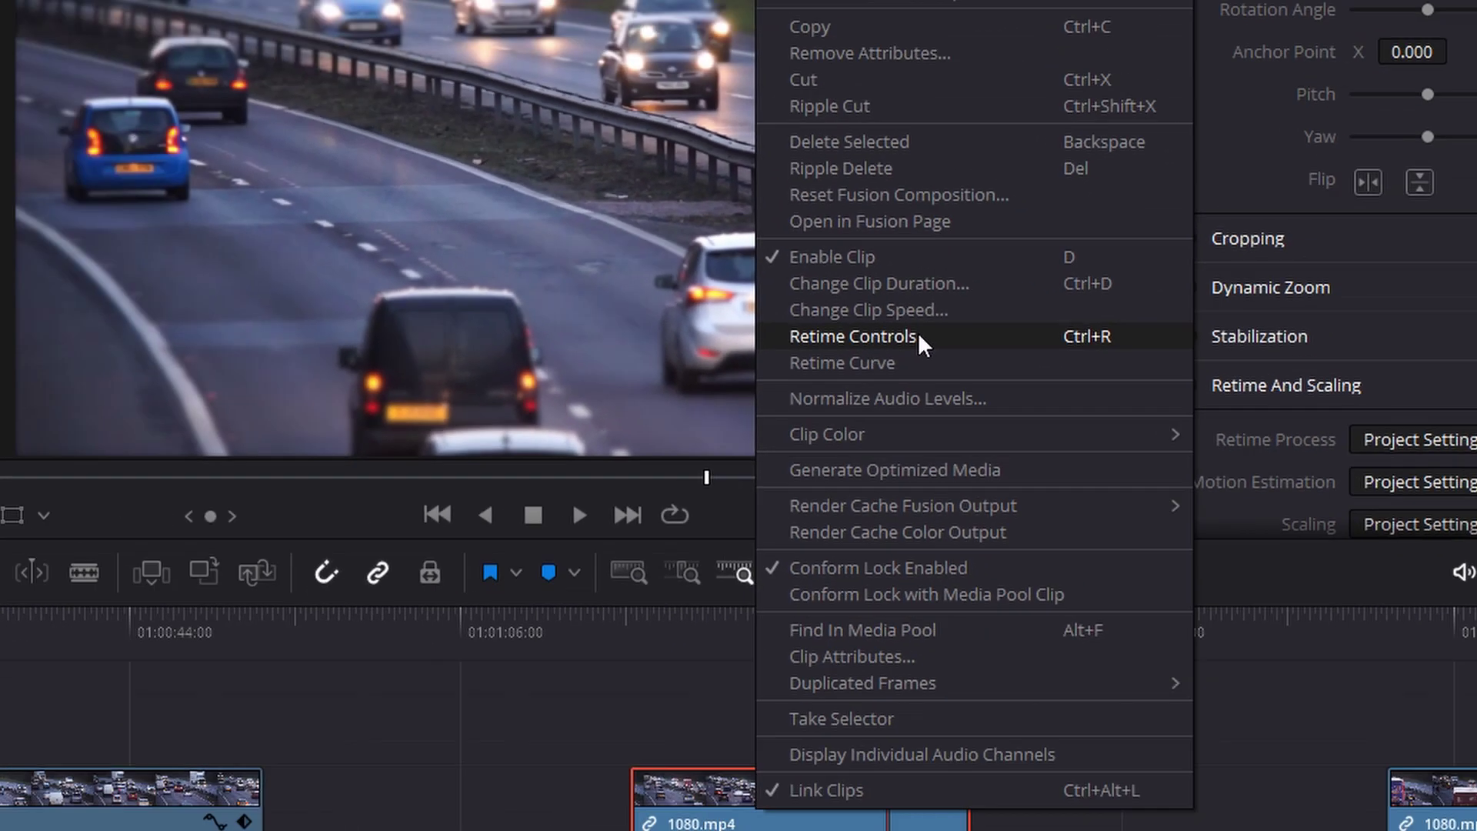
click(847, 312)
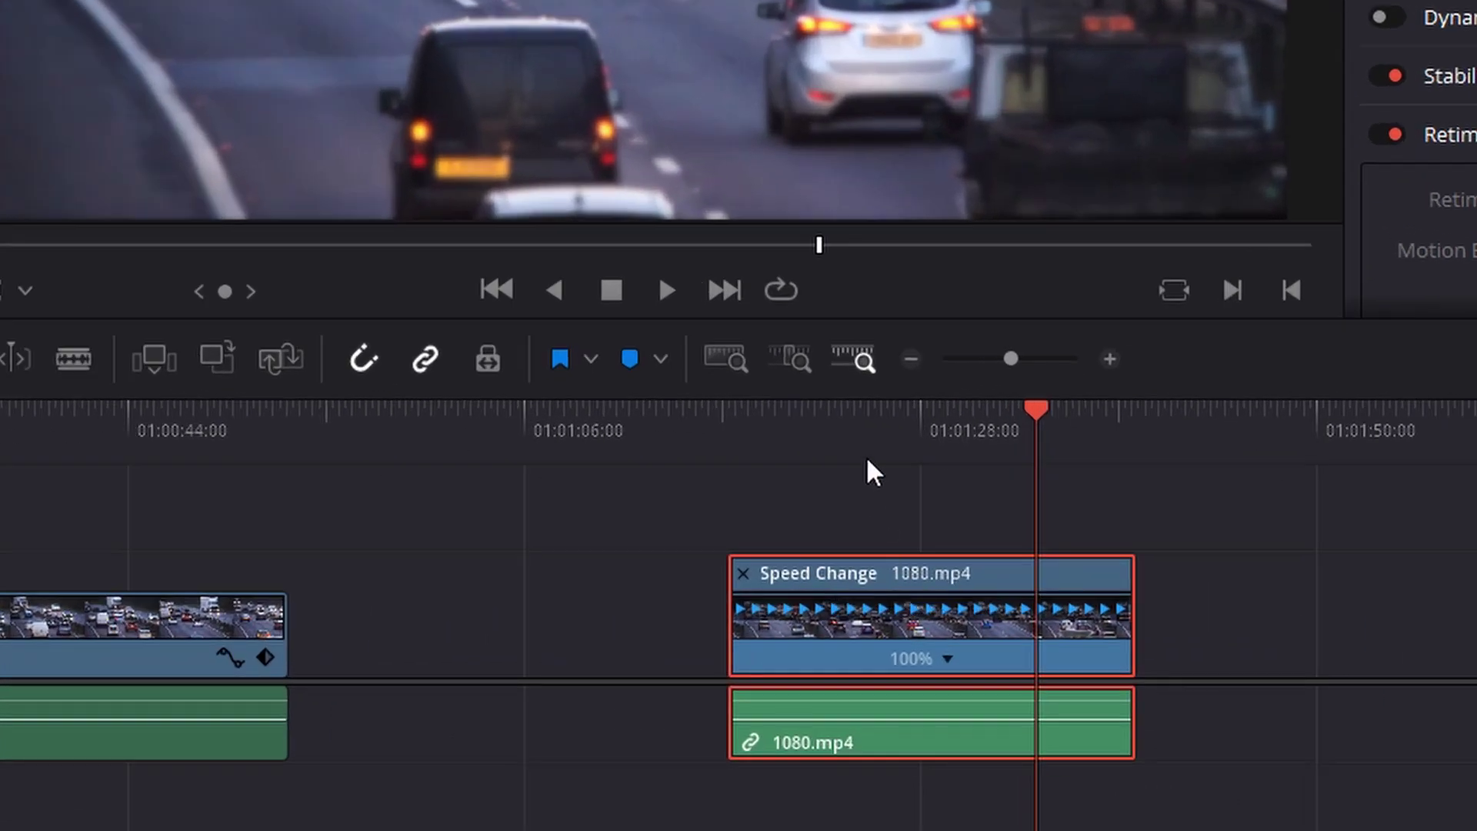
drag(852, 436, 876, 442)
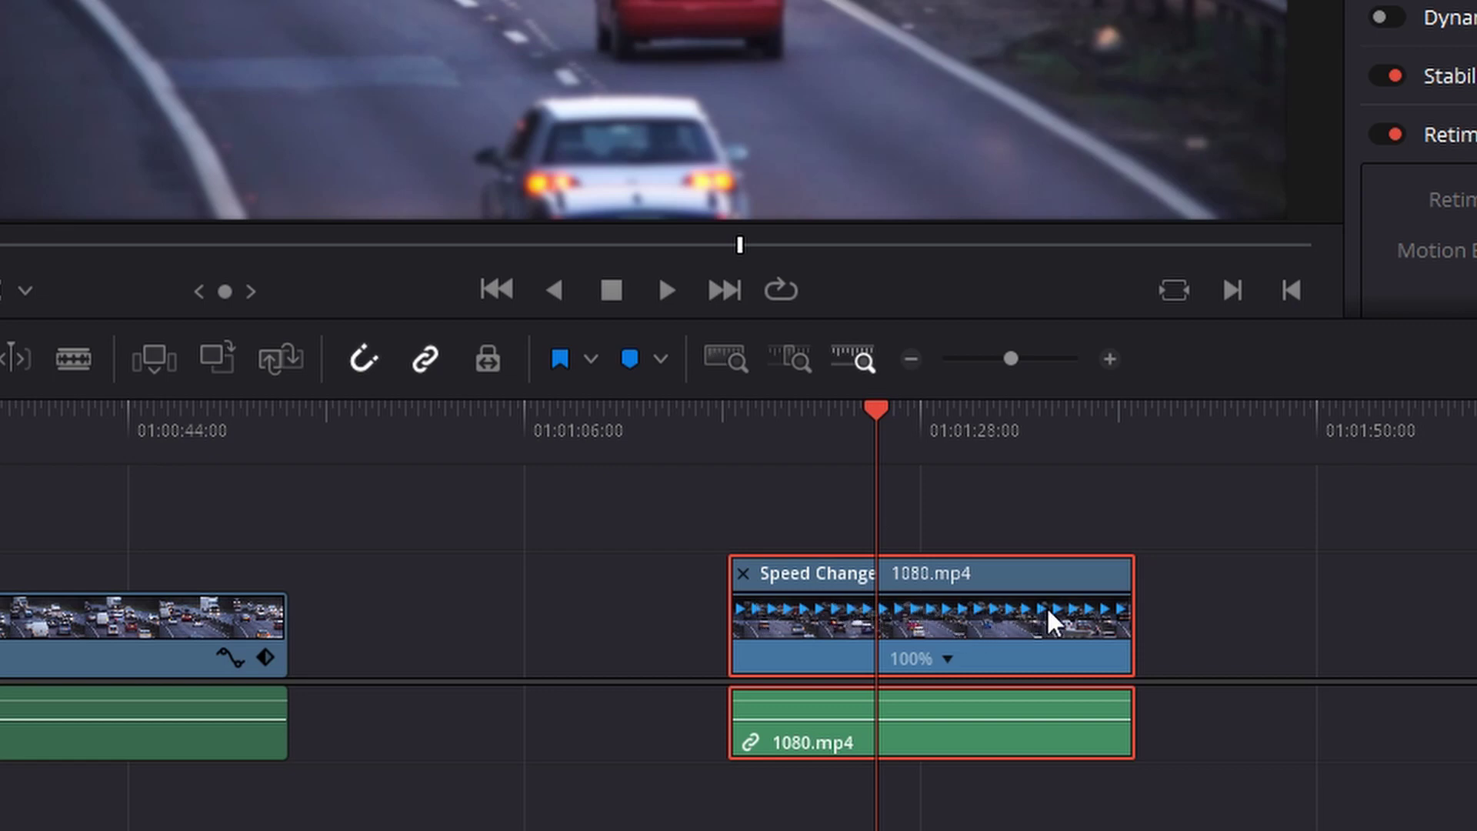
- Slow the middle segment to 25% with its retime controls
click(946, 659)
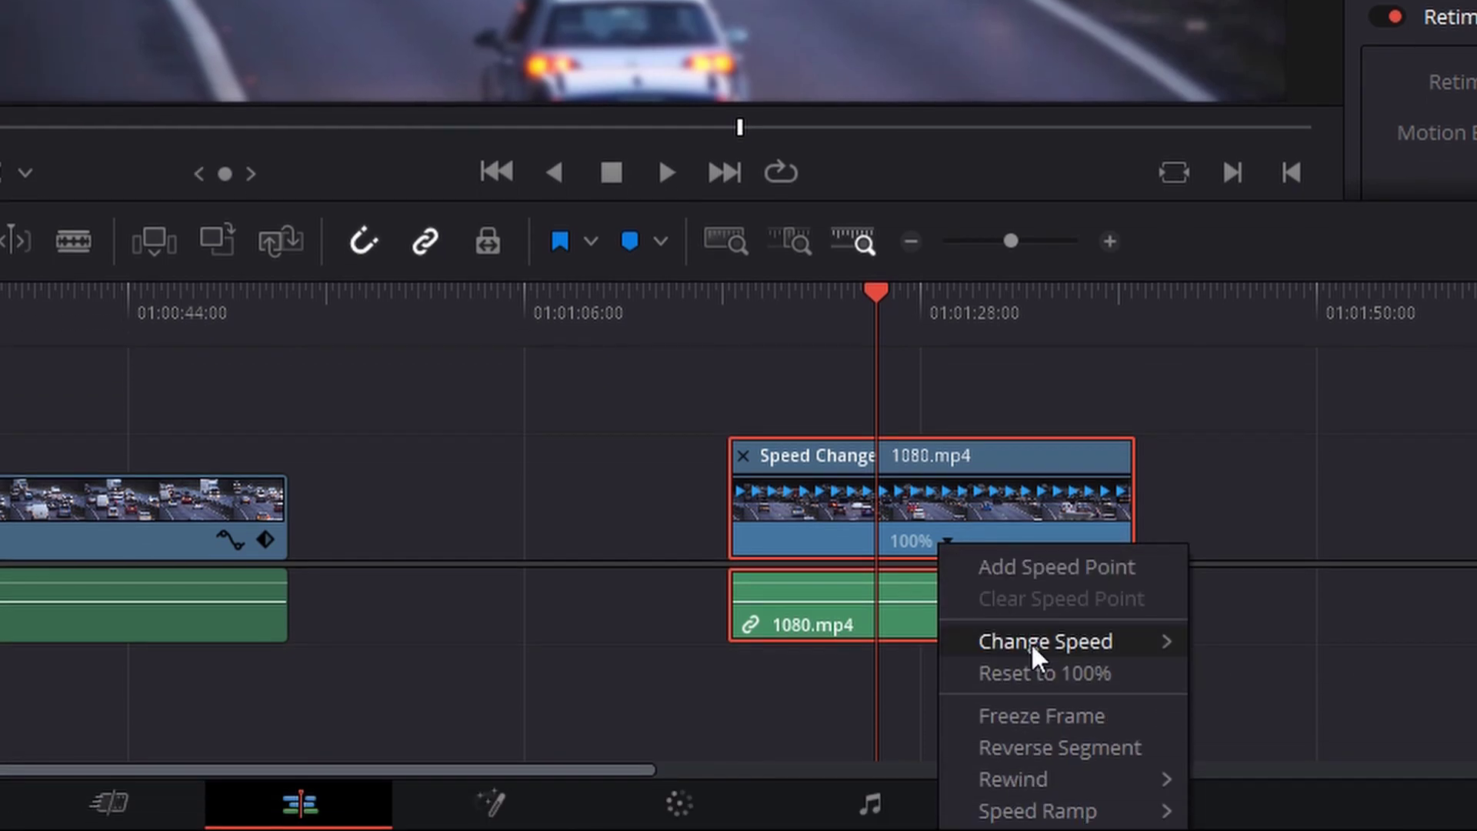
mouse_move(1031, 648)
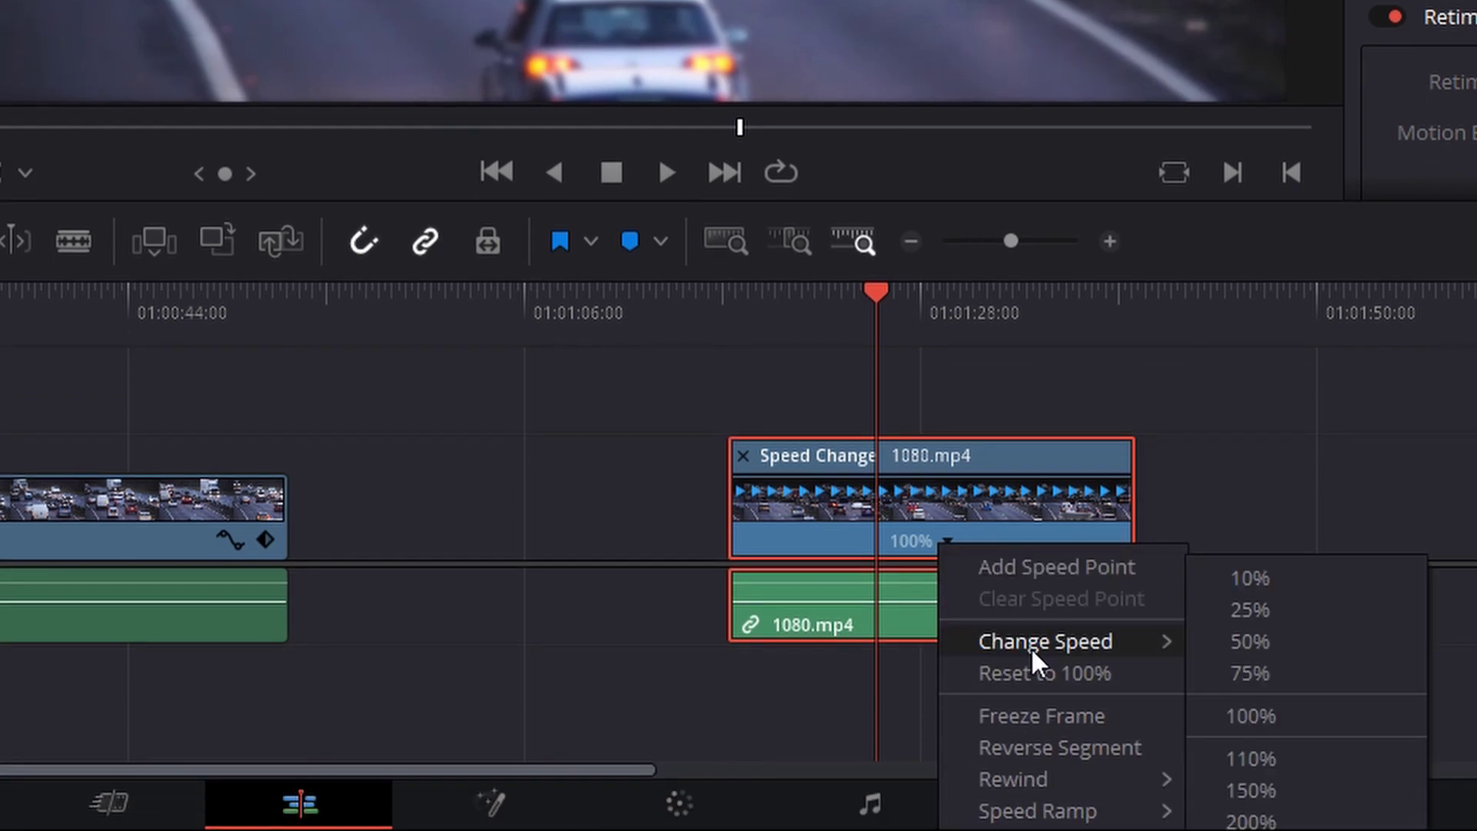
click(1262, 616)
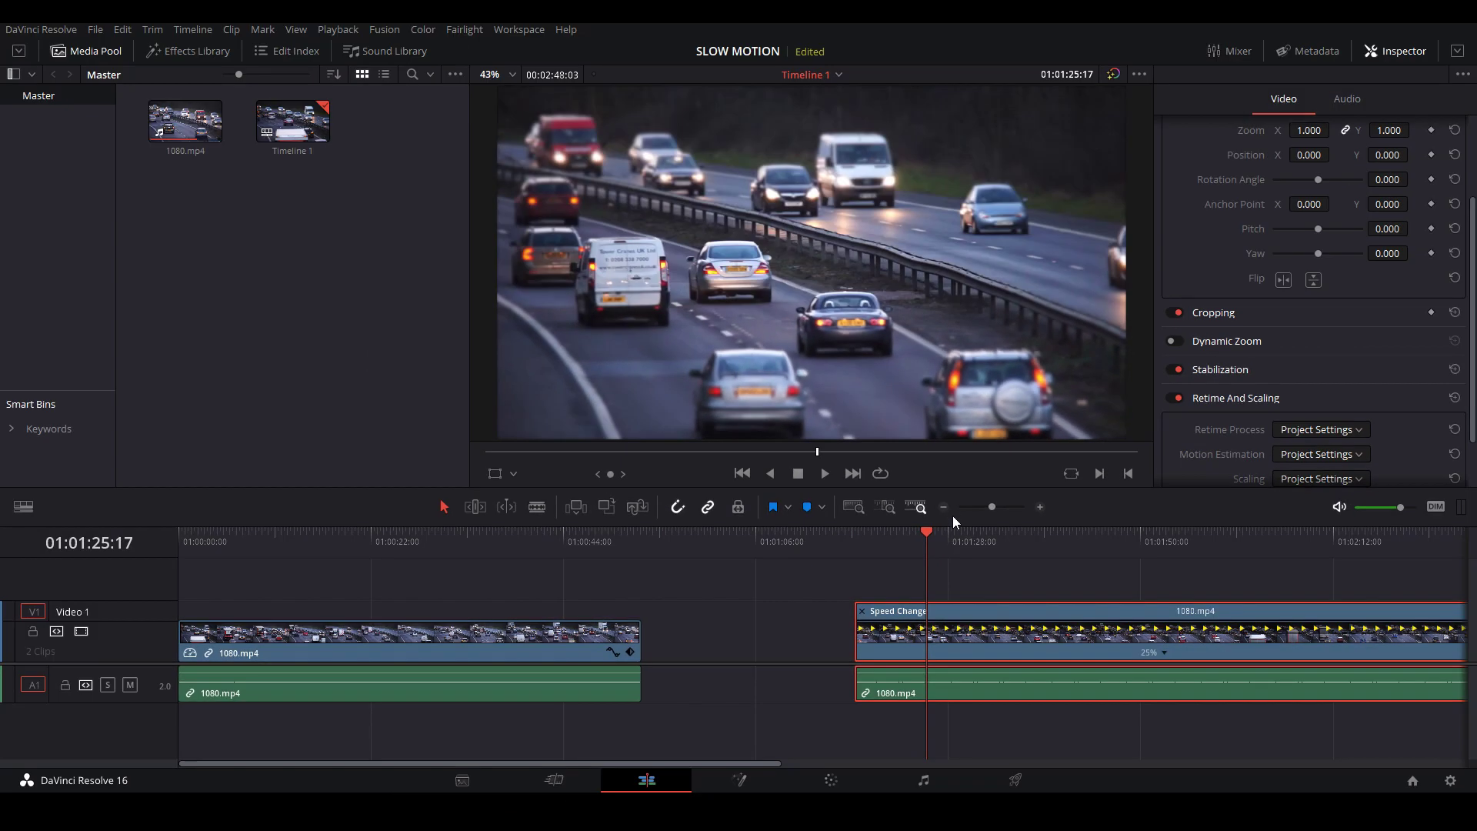
- Play the slowed middle segment from its beginning for a few seconds to check the motion
click(911, 241)
click(911, 240)
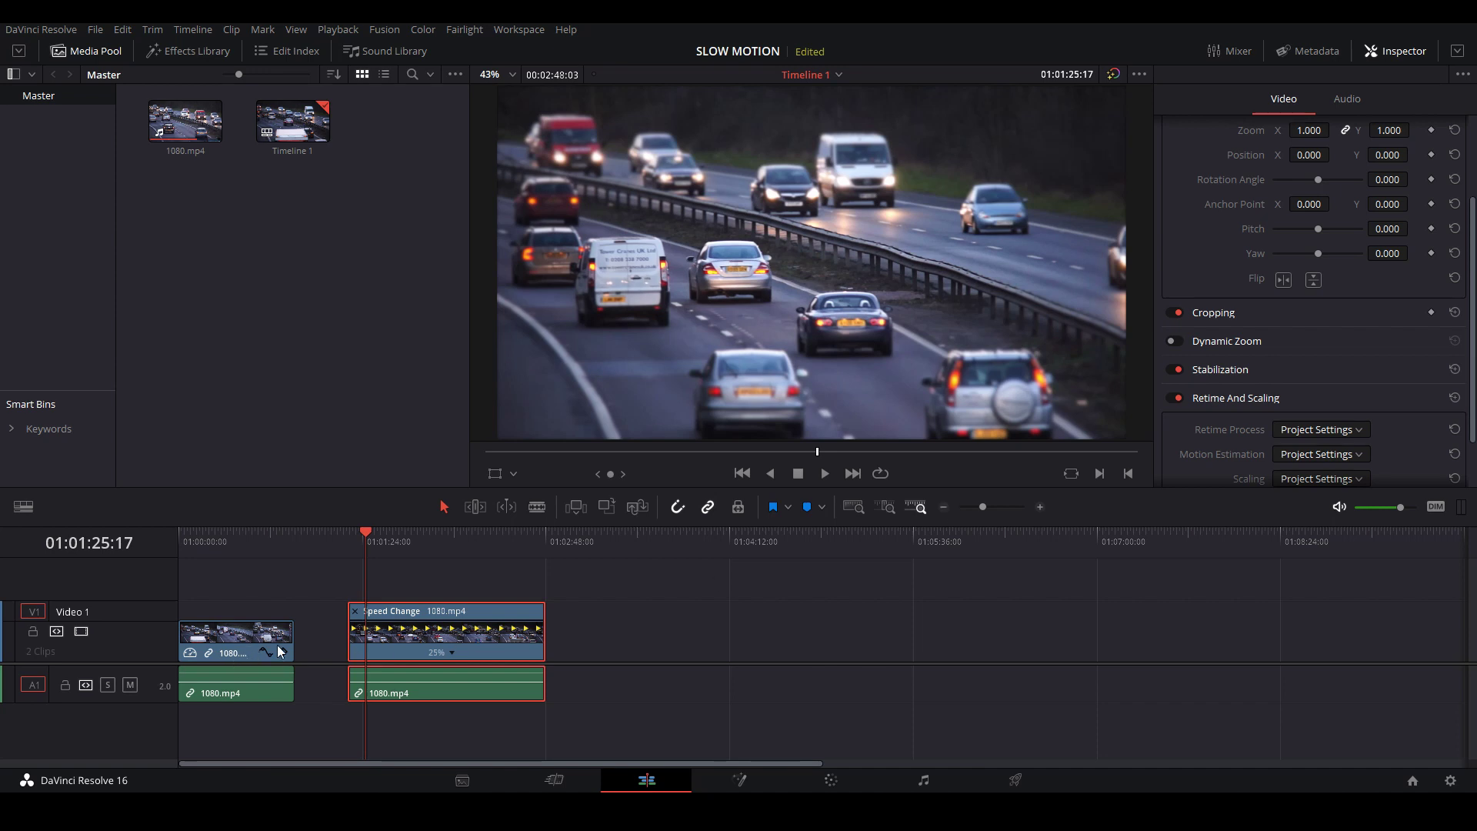
click(359, 544)
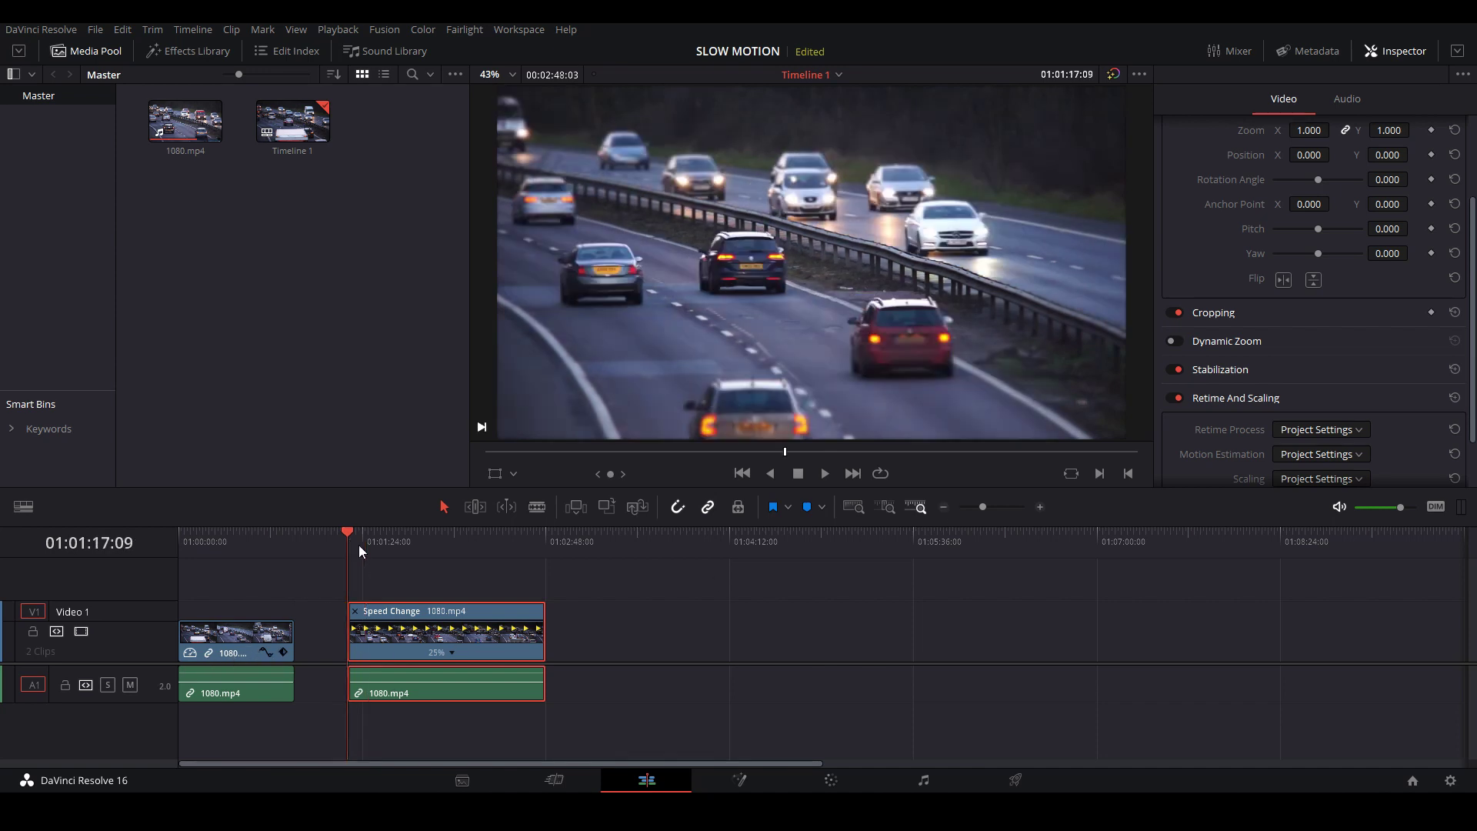
key(space)
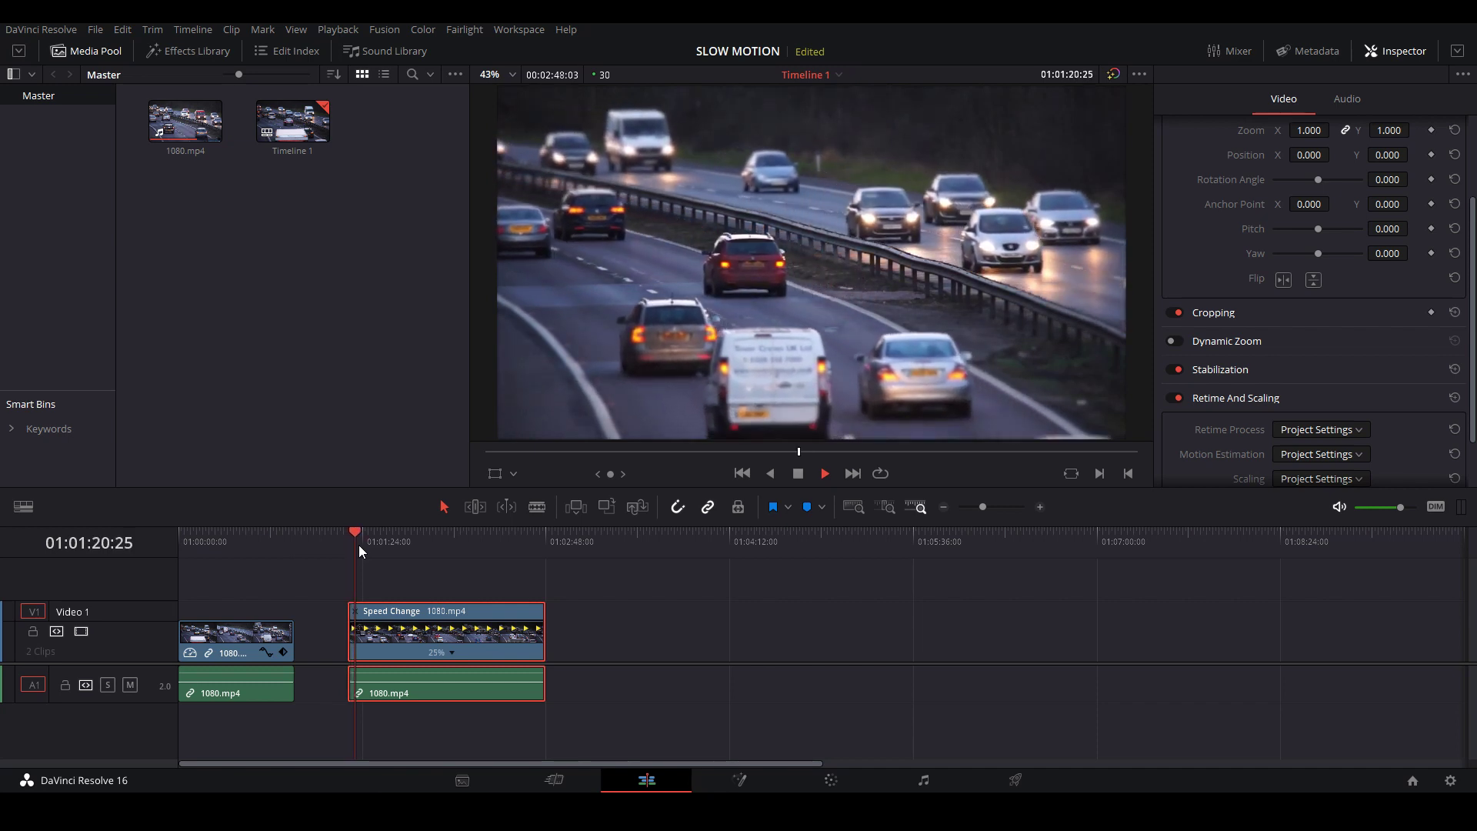
key(space)
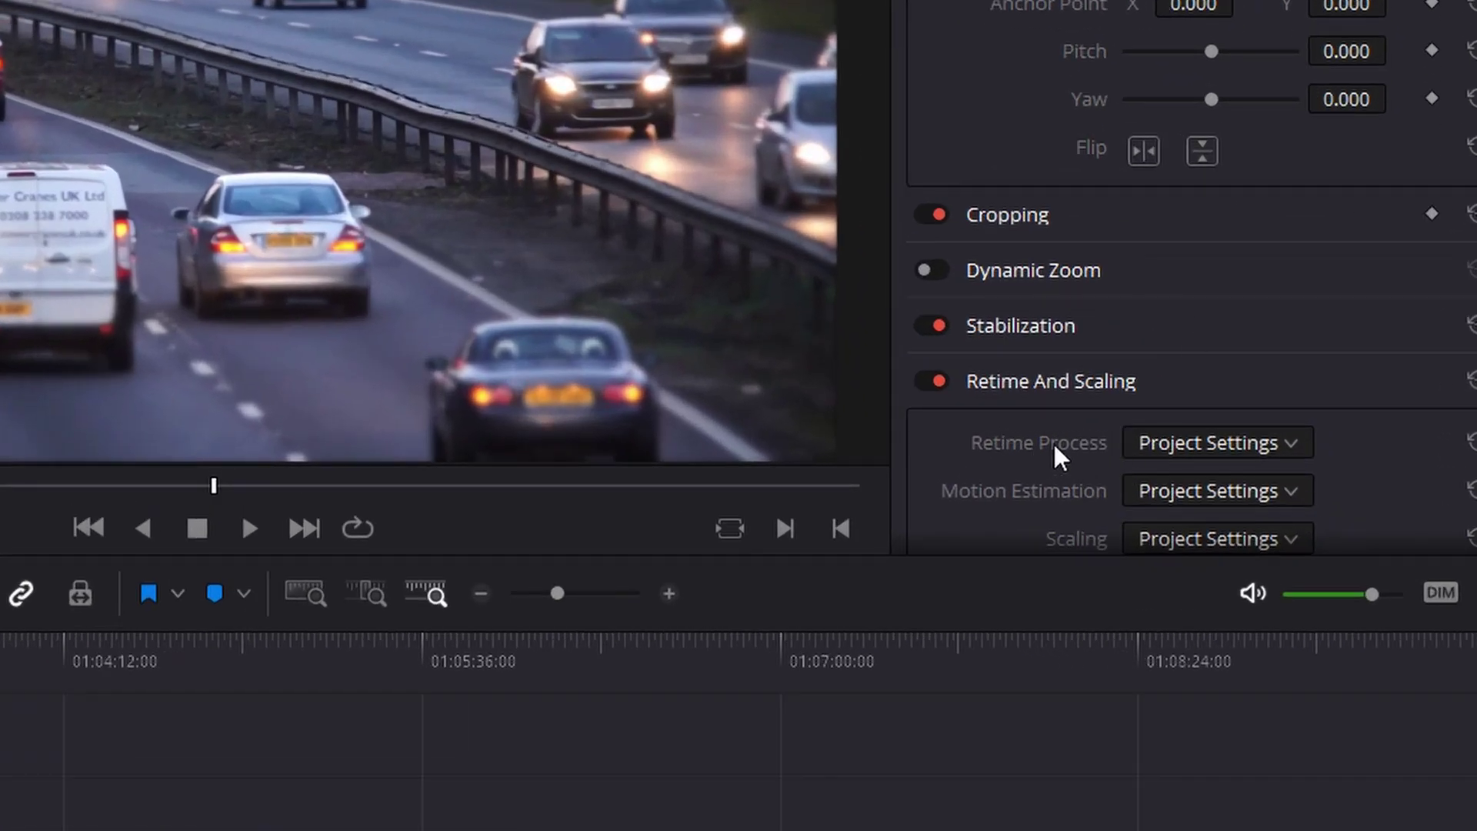
- Set the middle segment's Retime Process to Optical Flow and play the segment from its start
click(1205, 444)
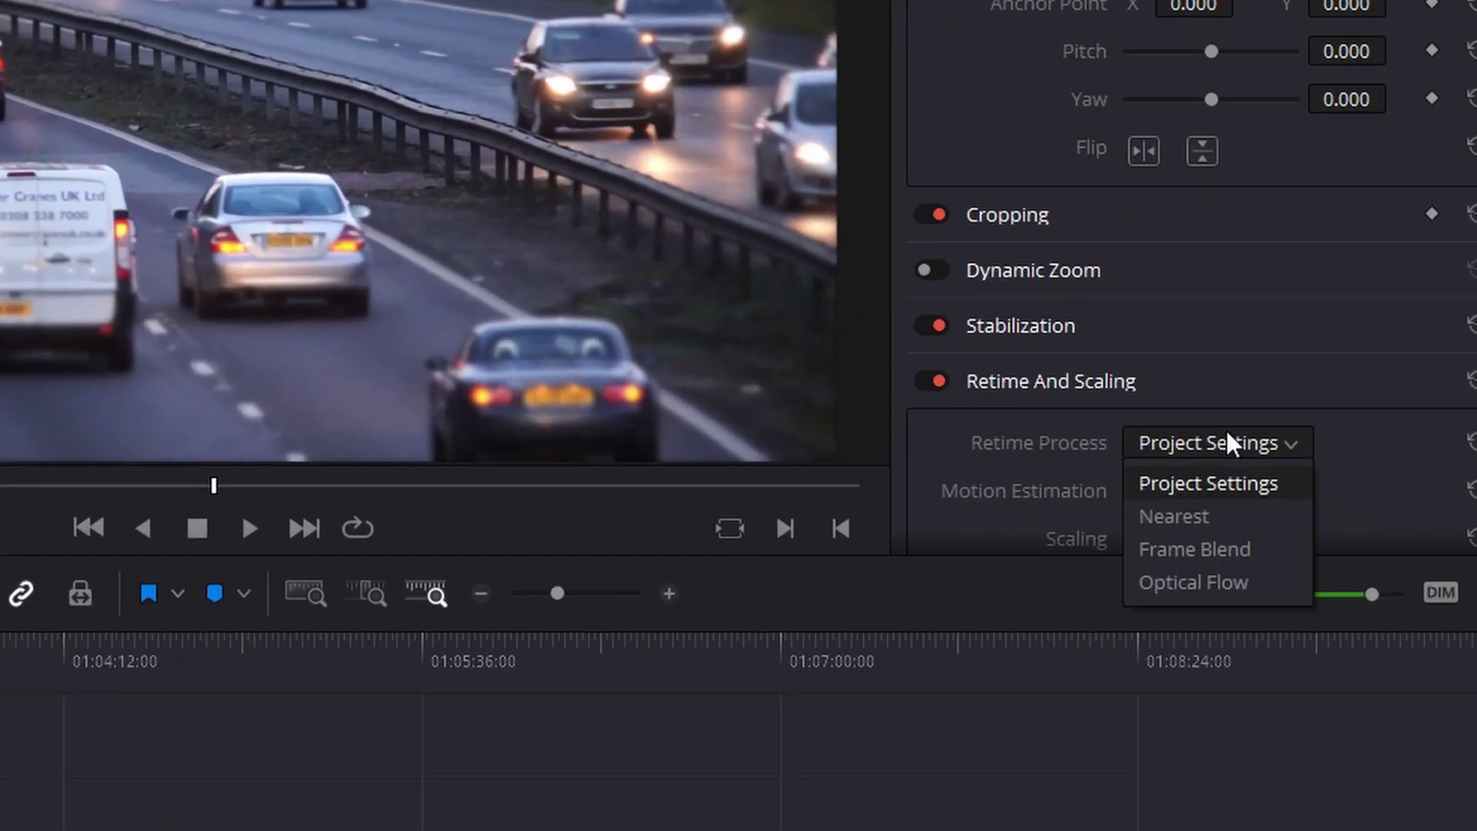
click(1173, 580)
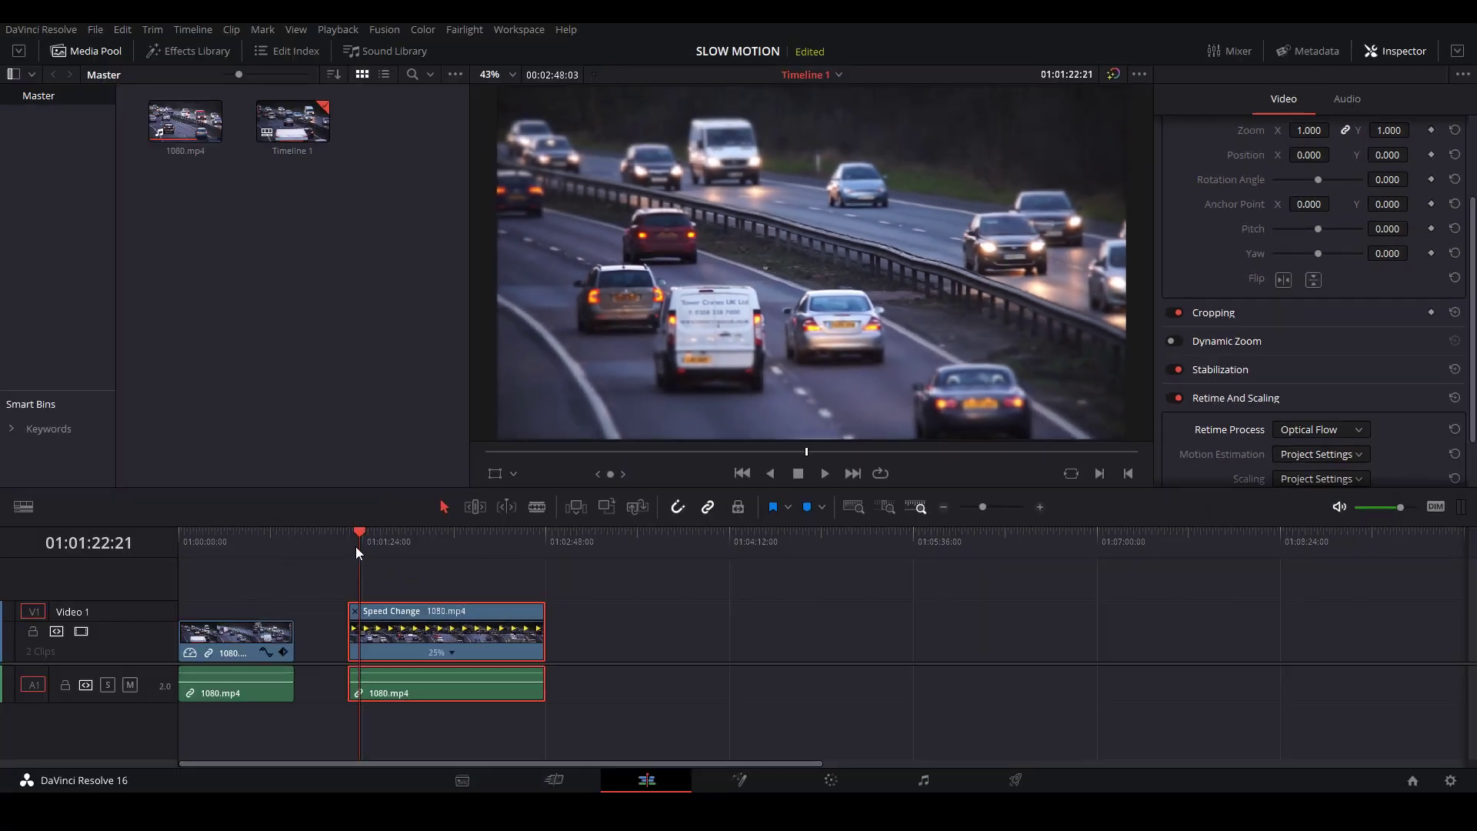
click(346, 539)
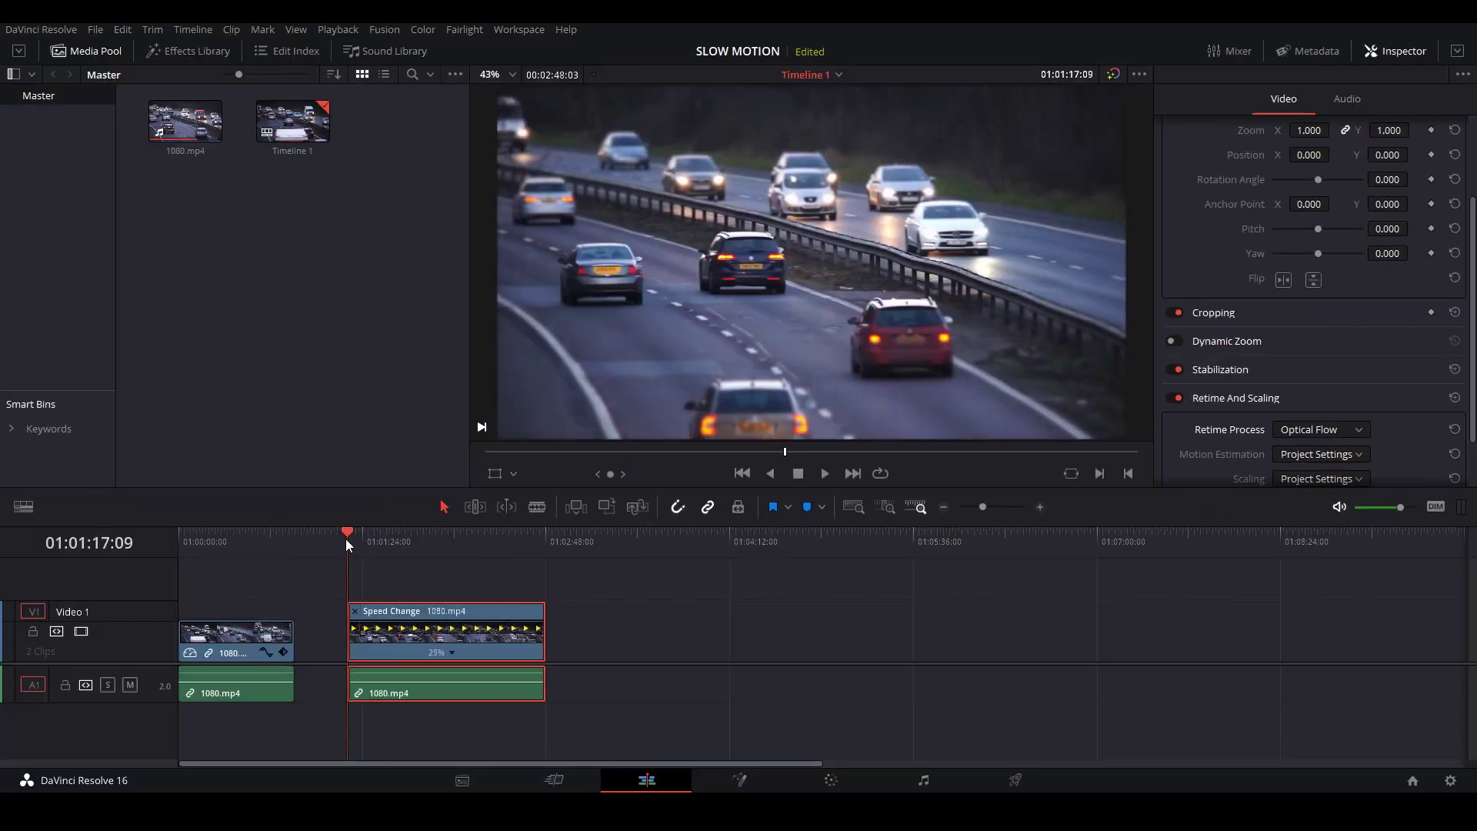
key(space)
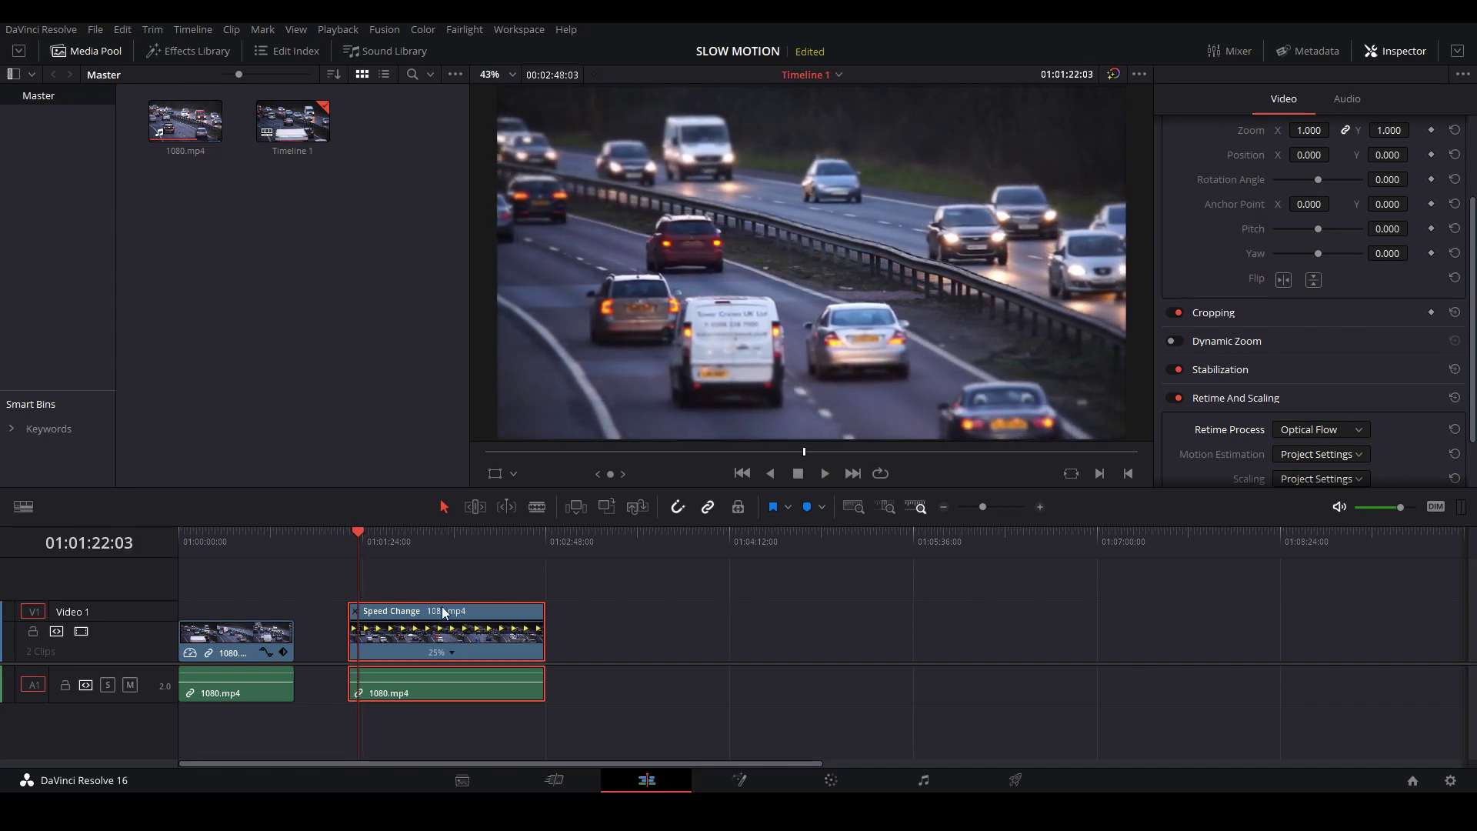
- Undo the Optical Flow setting and the 25% speed change on the middle segment
key(ctrl+z)
key(ctrl+z)
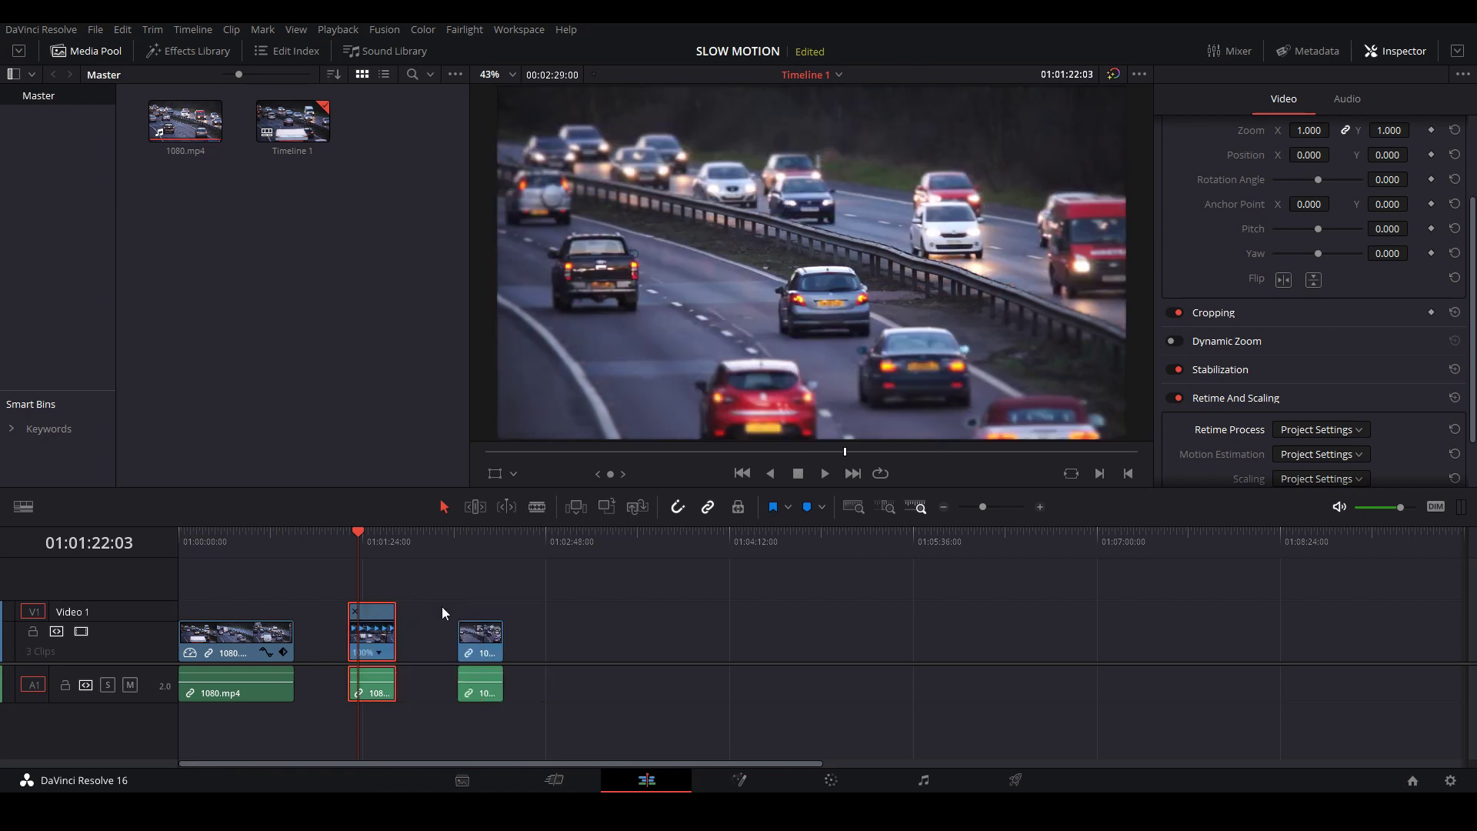
click(378, 540)
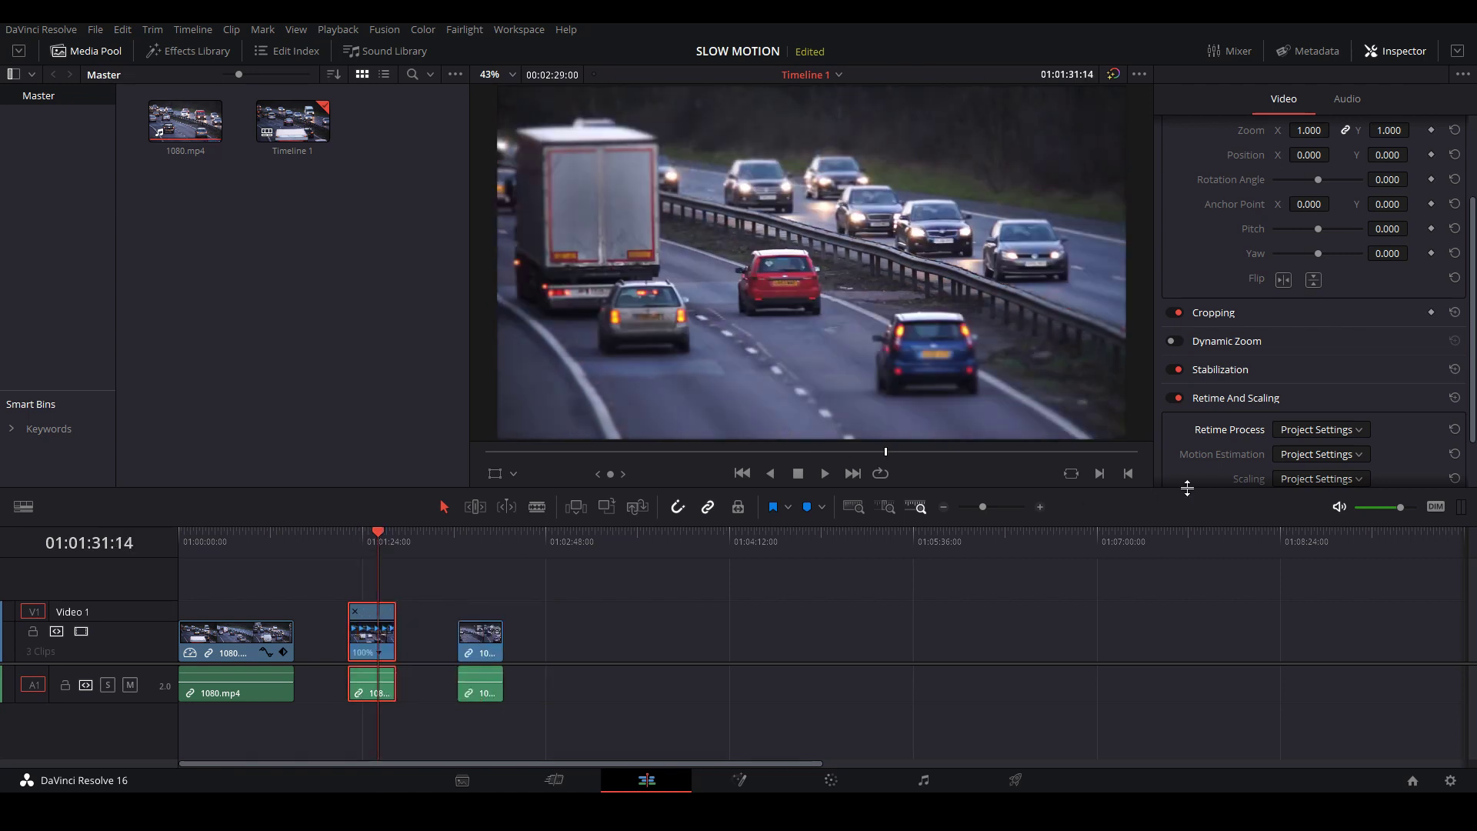
click(1041, 507)
click(1042, 507)
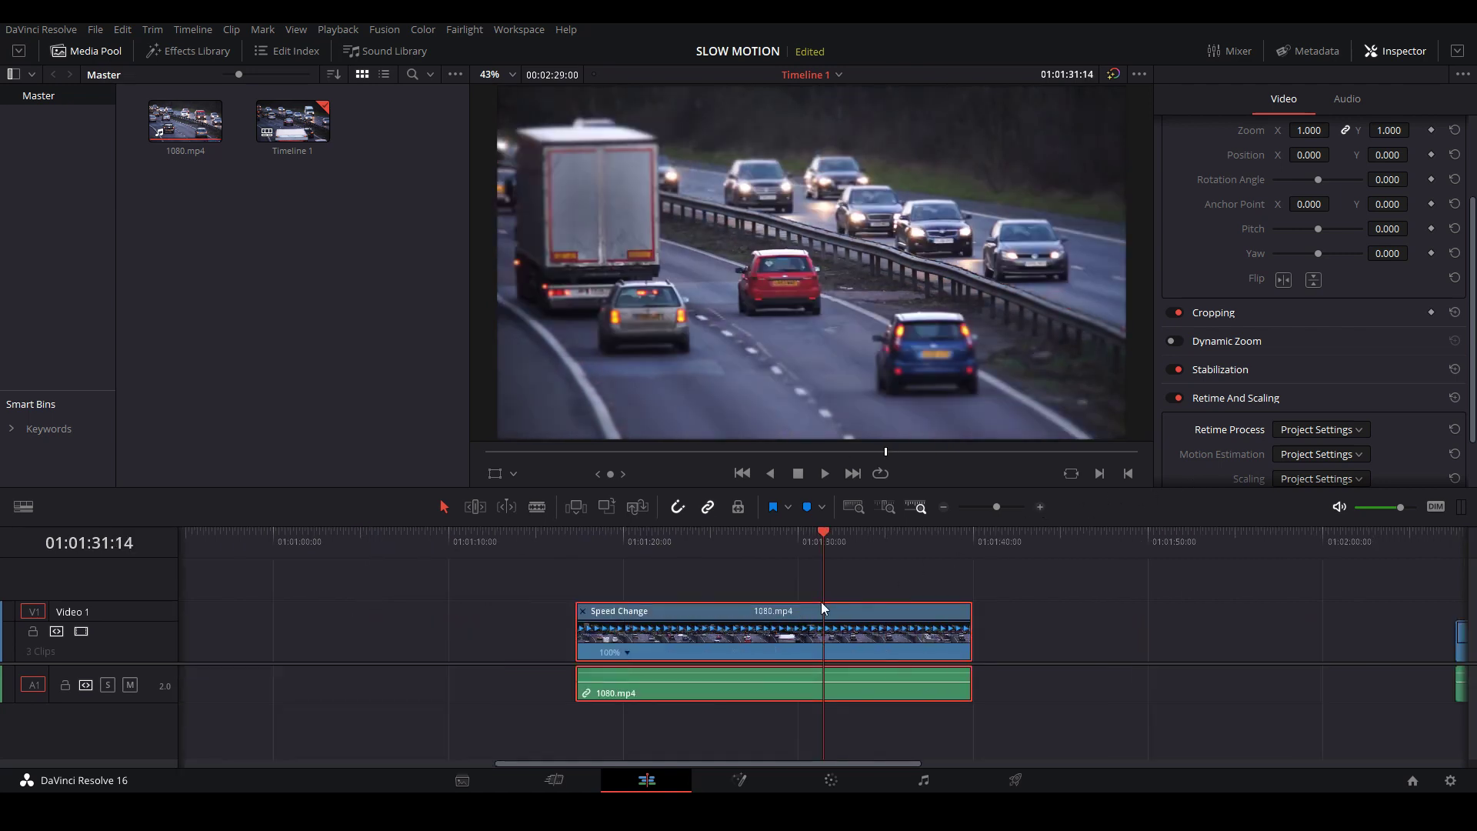
right_click(731, 607)
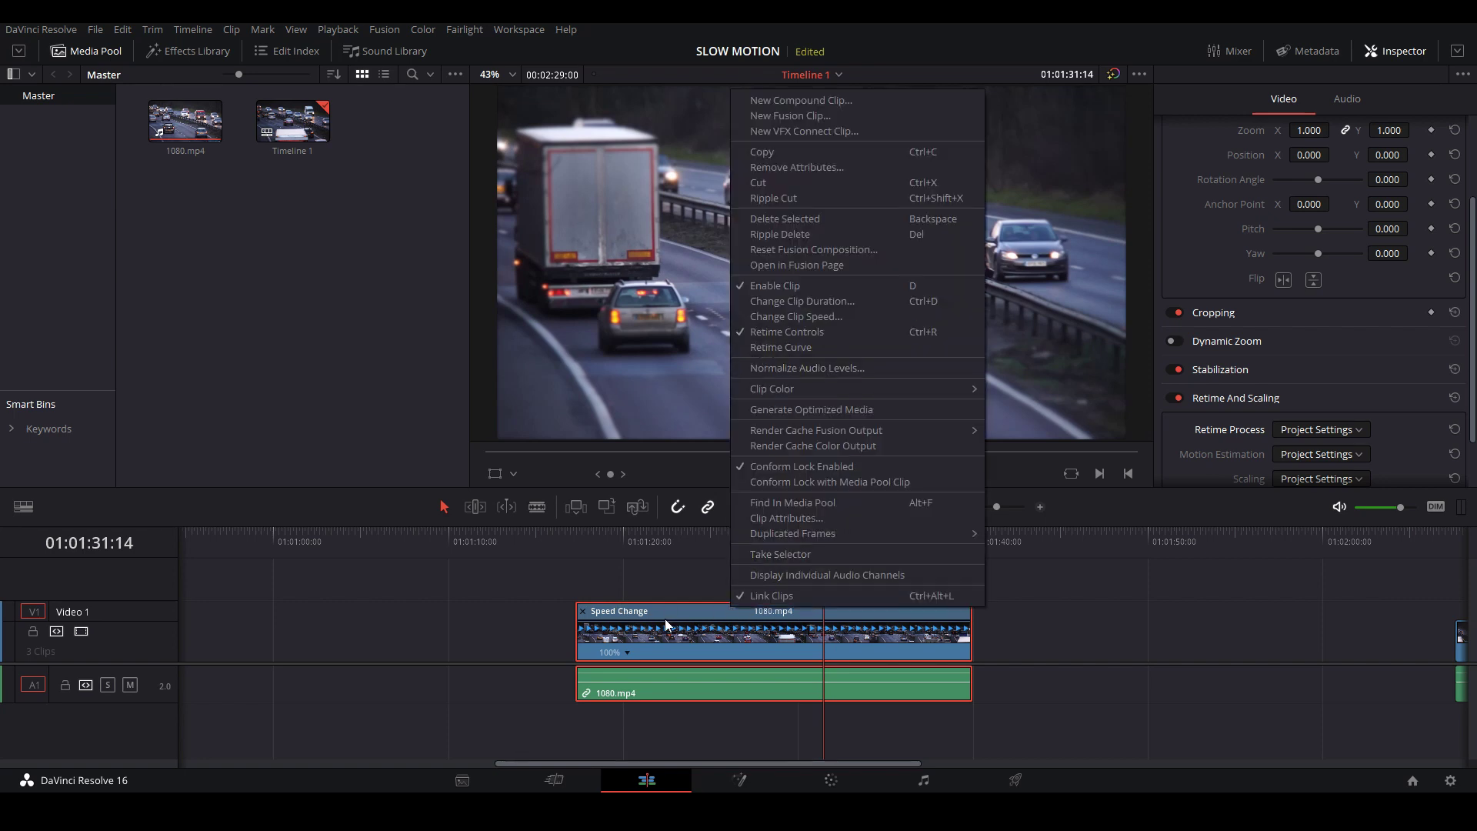
click(1168, 621)
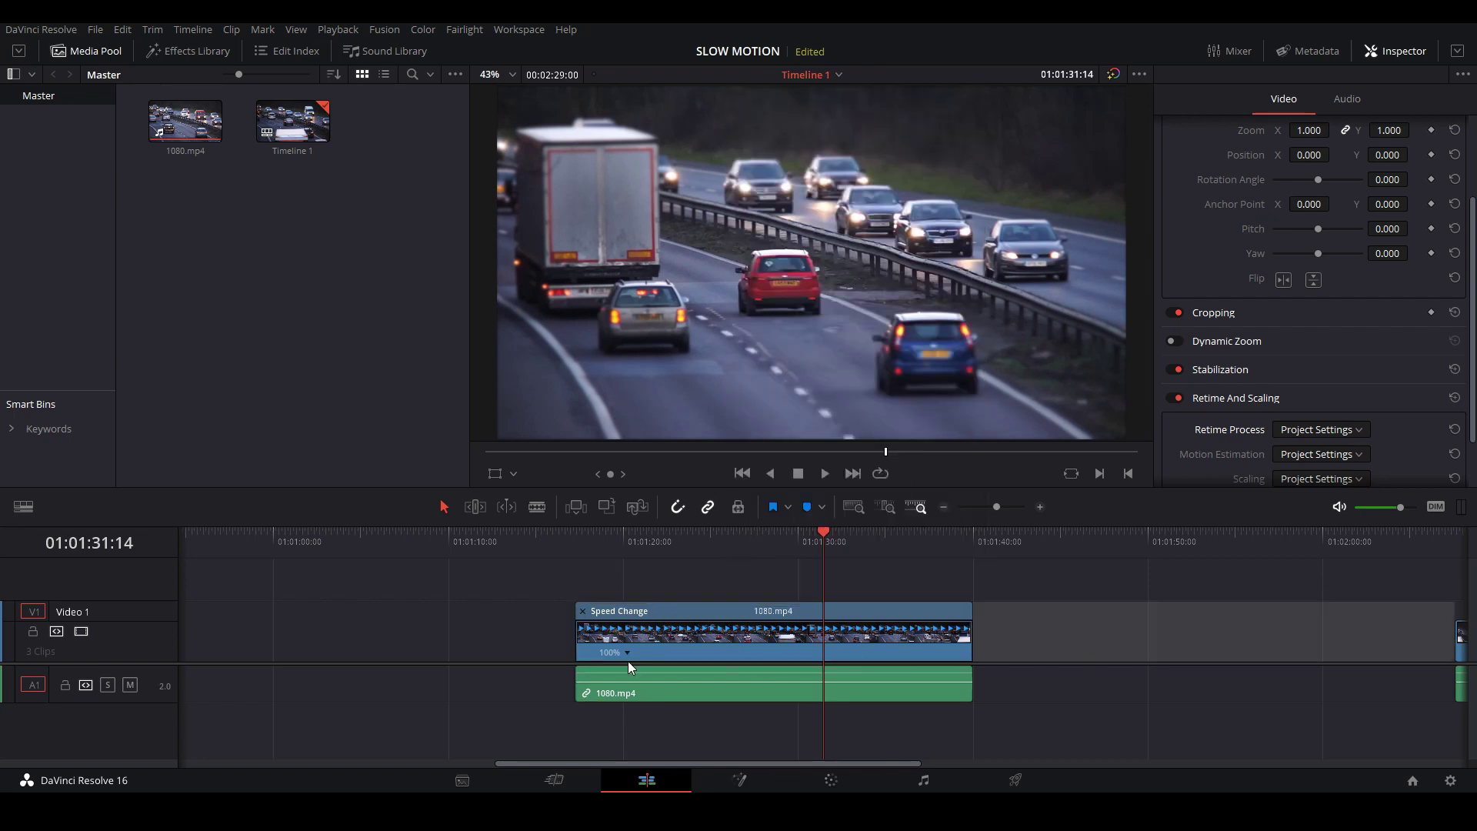
click(691, 586)
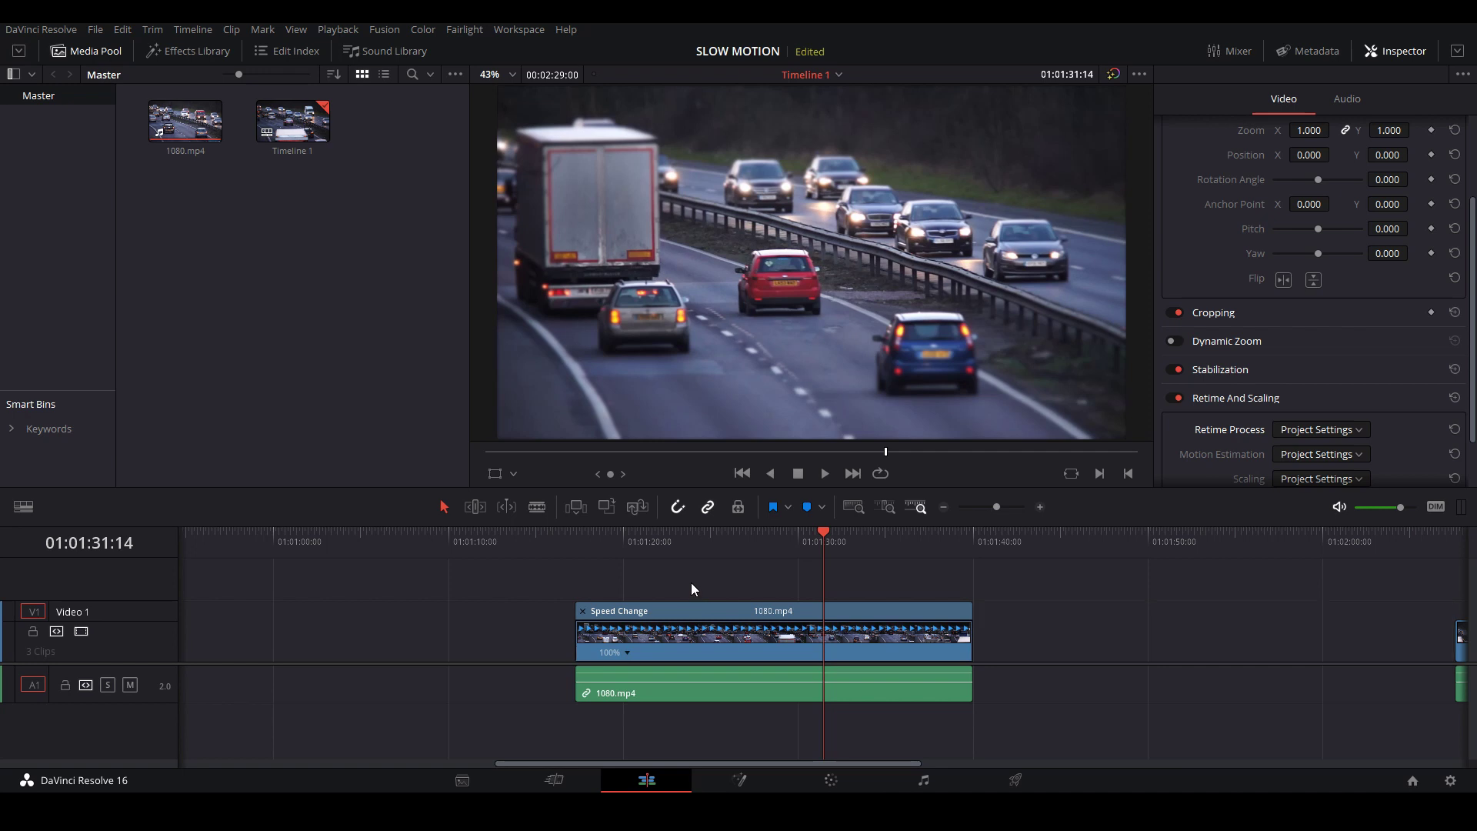
click(629, 653)
mouse_move(676, 700)
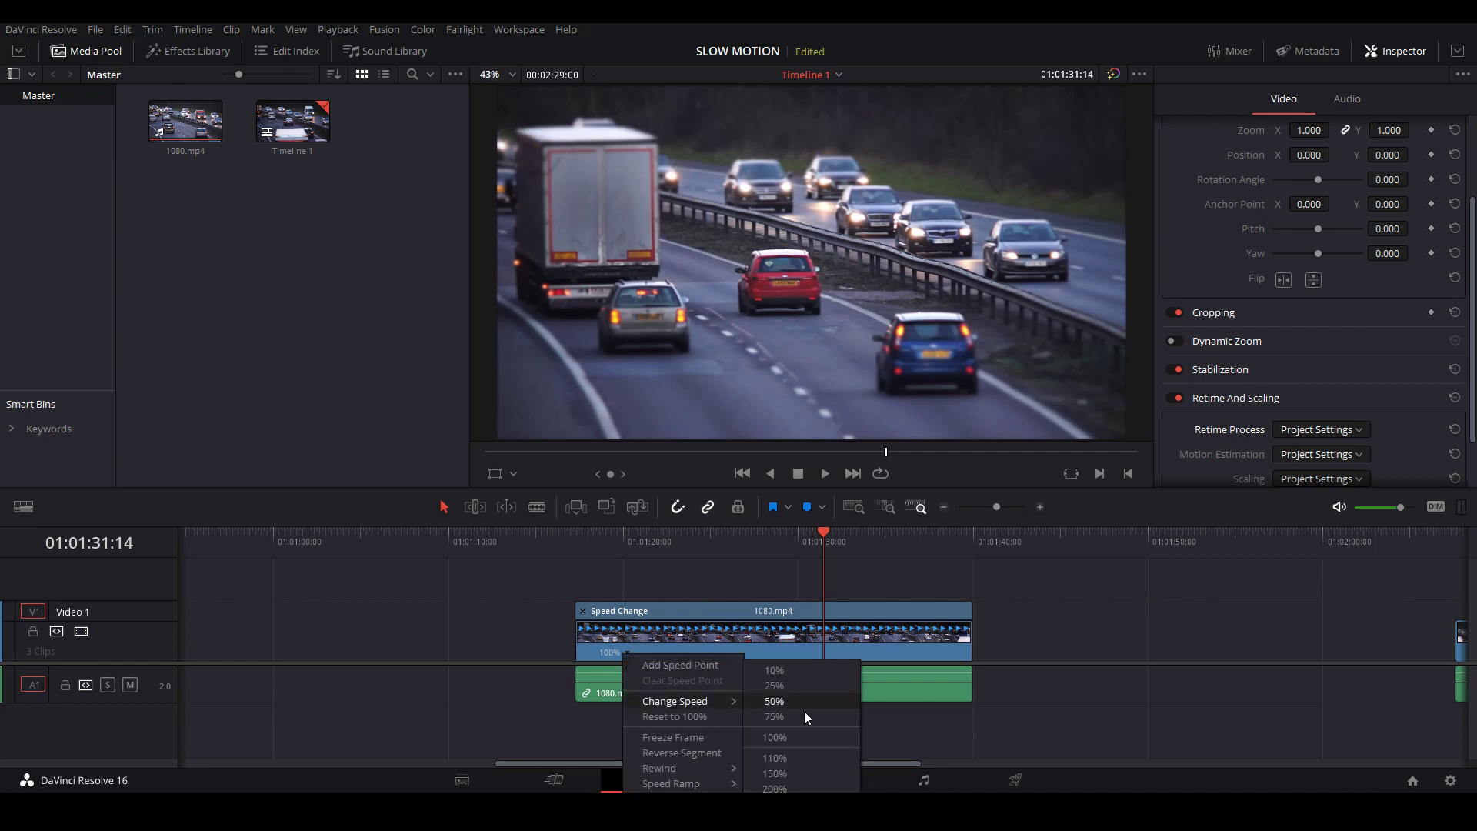
click(659, 575)
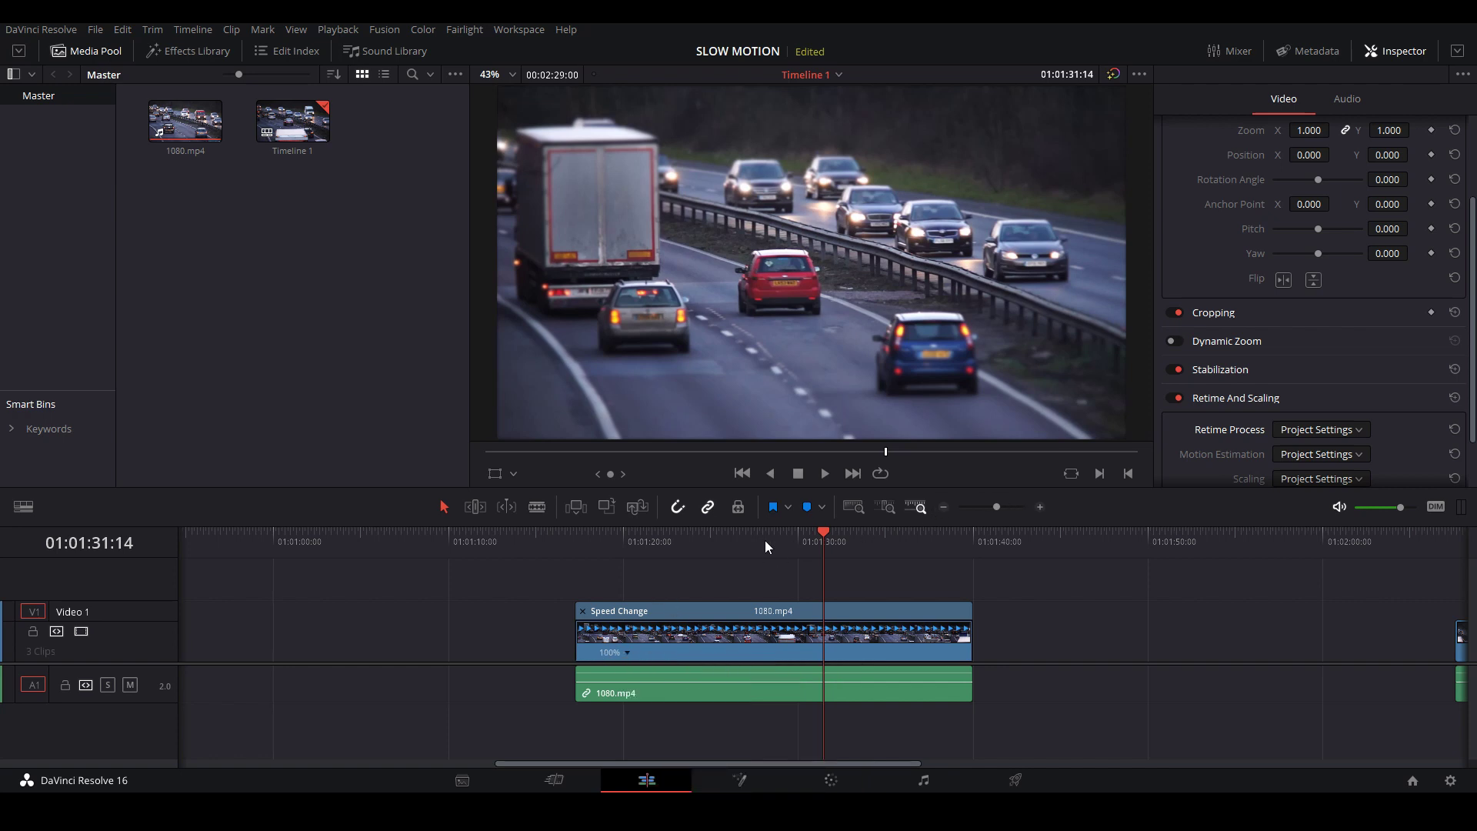
- Play the middle segment near its start, stretch its end with the retime controls to slow it to 58%, and check the playback
click(594, 538)
key(space)
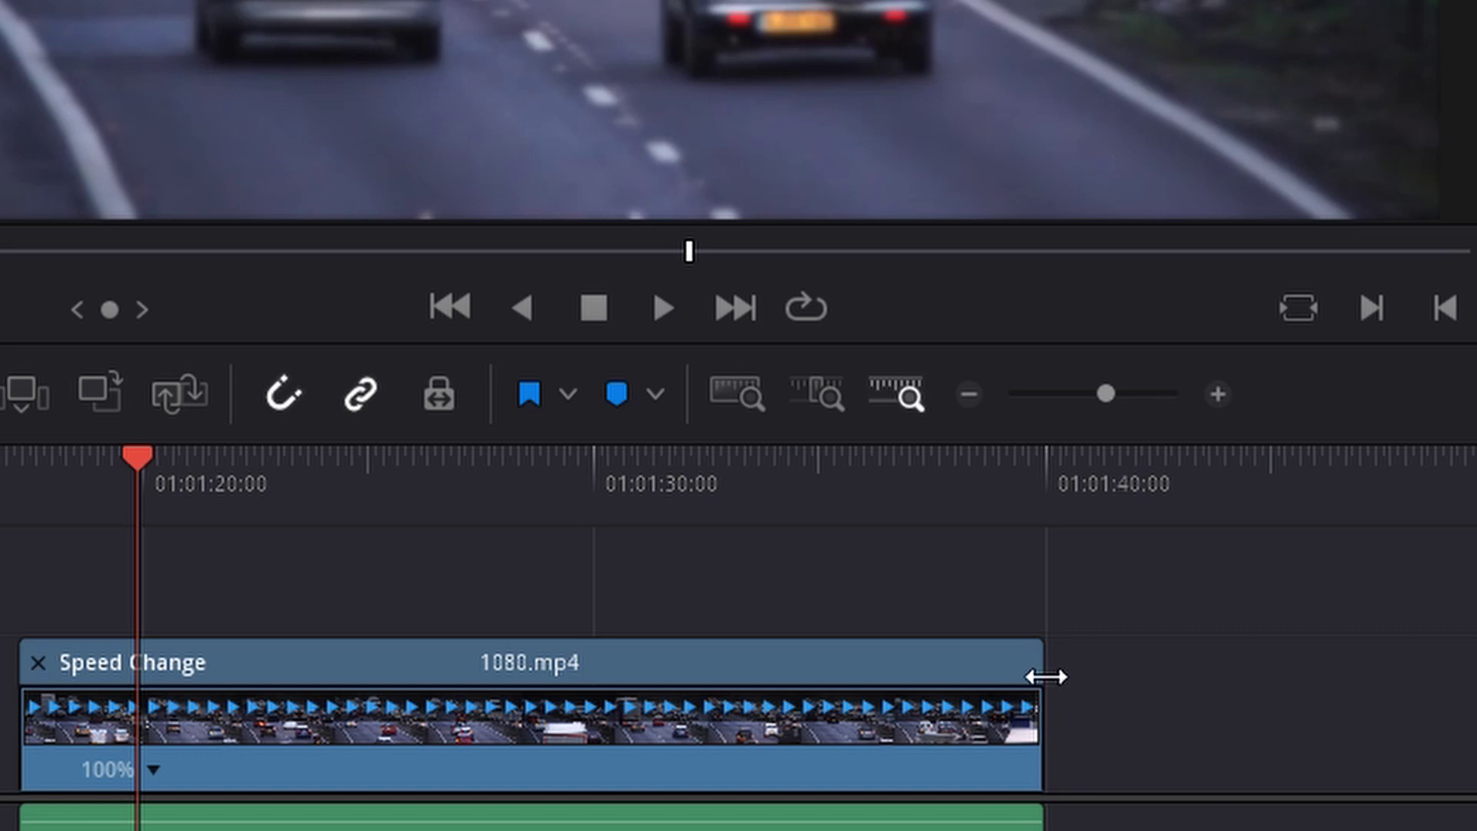
drag(1046, 677, 1426, 664)
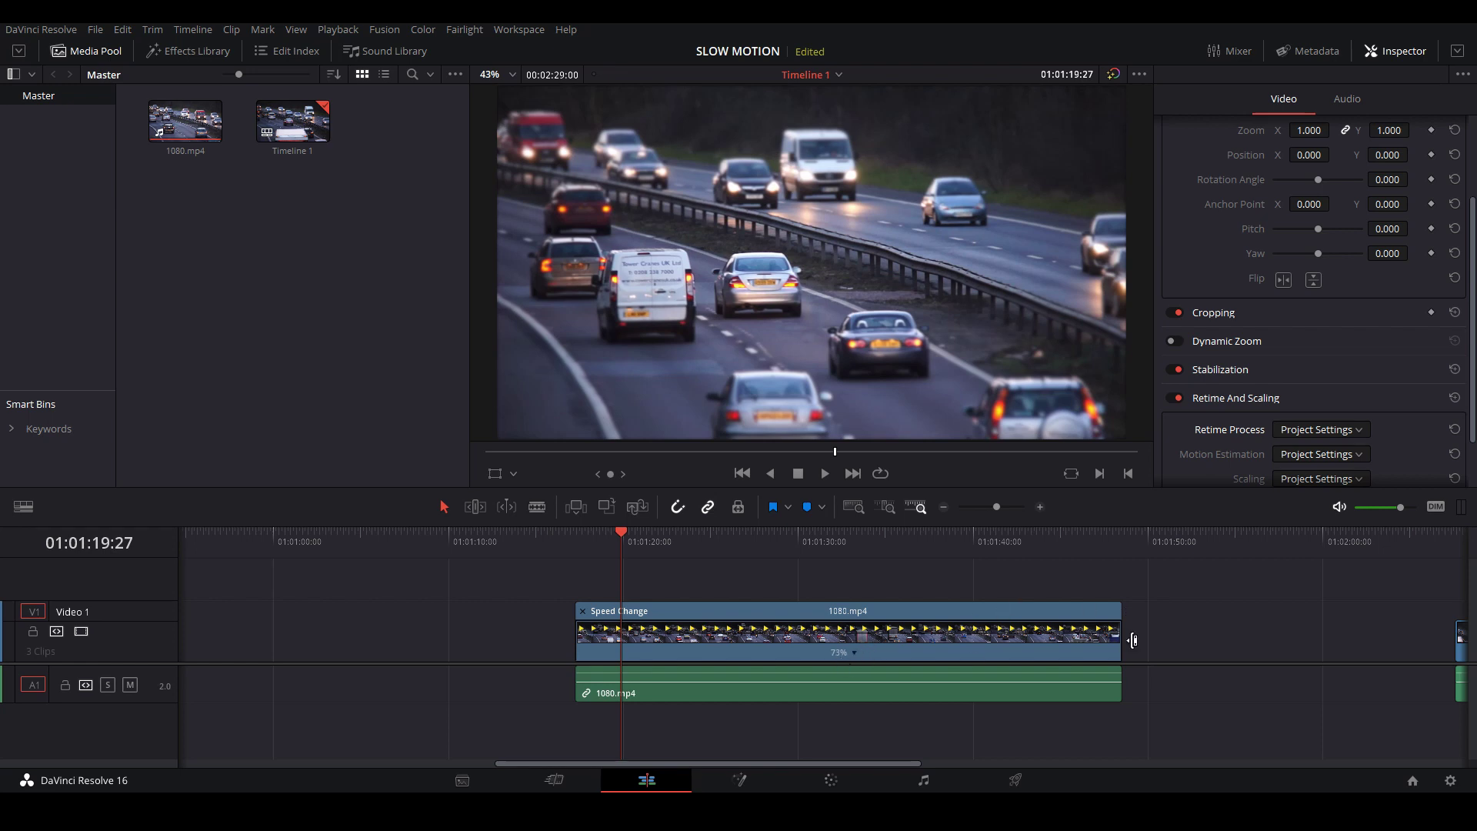
drag(1119, 614, 1259, 613)
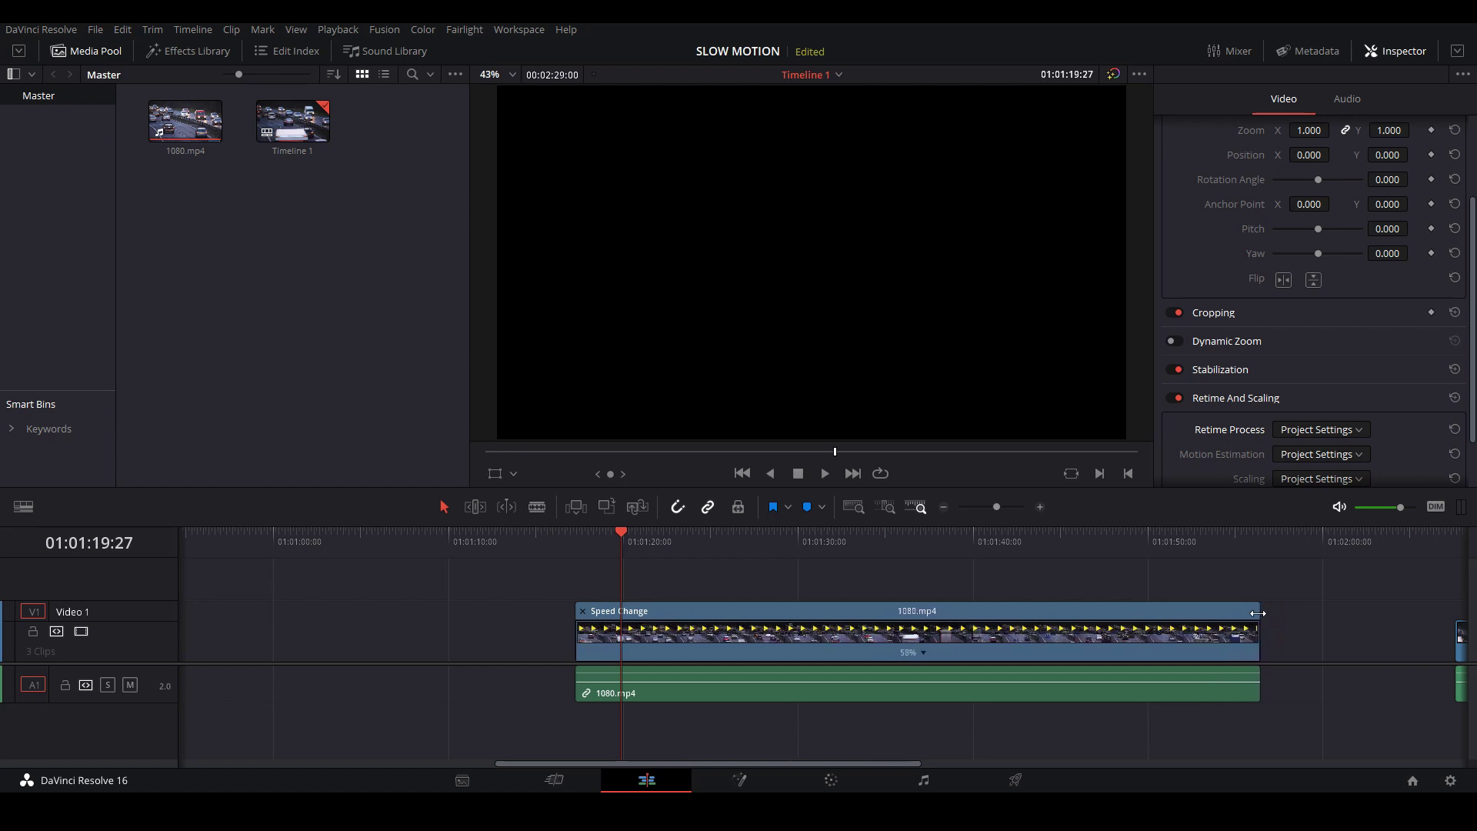
key(space)
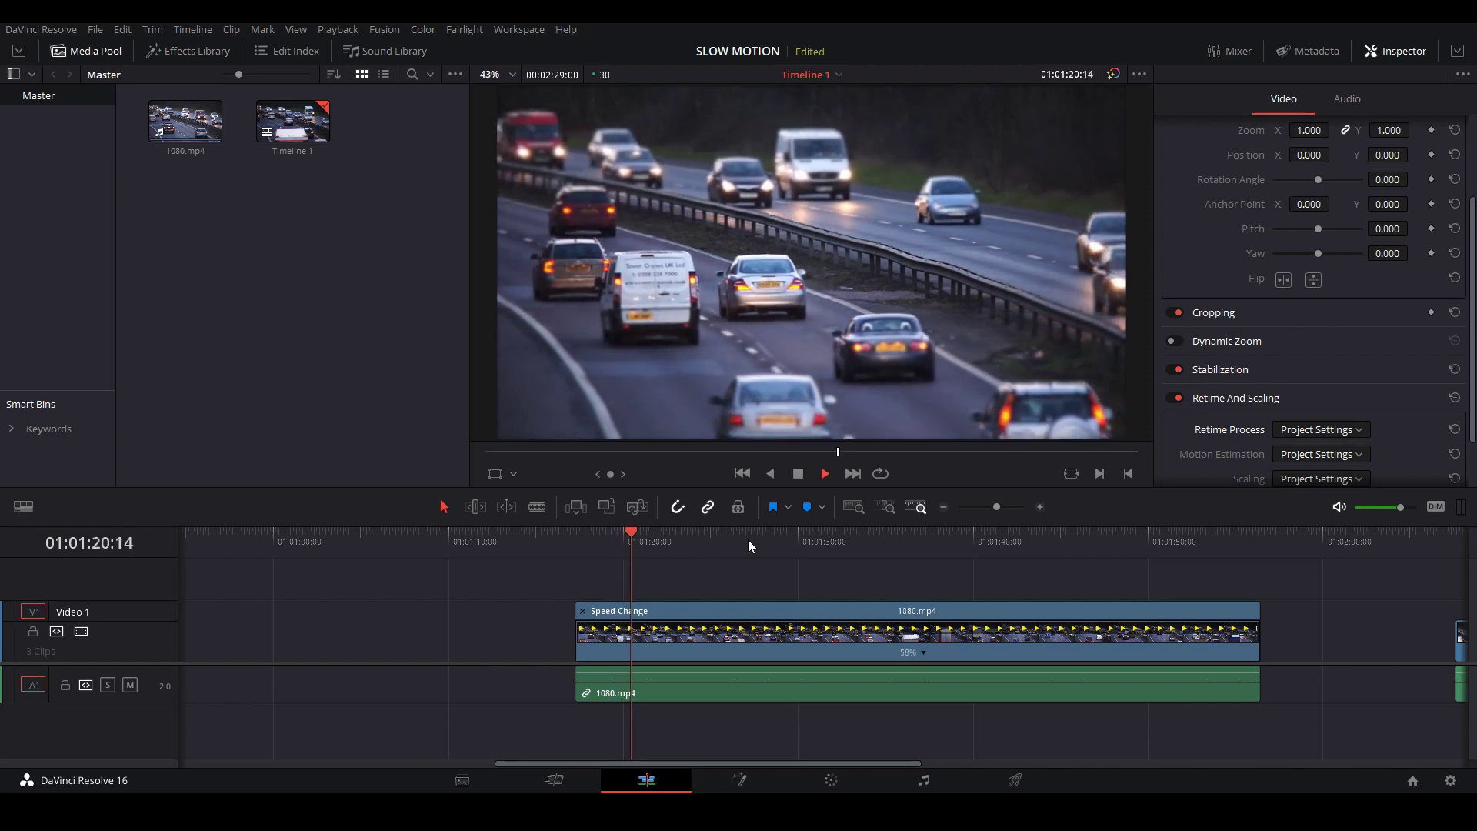
key(space)
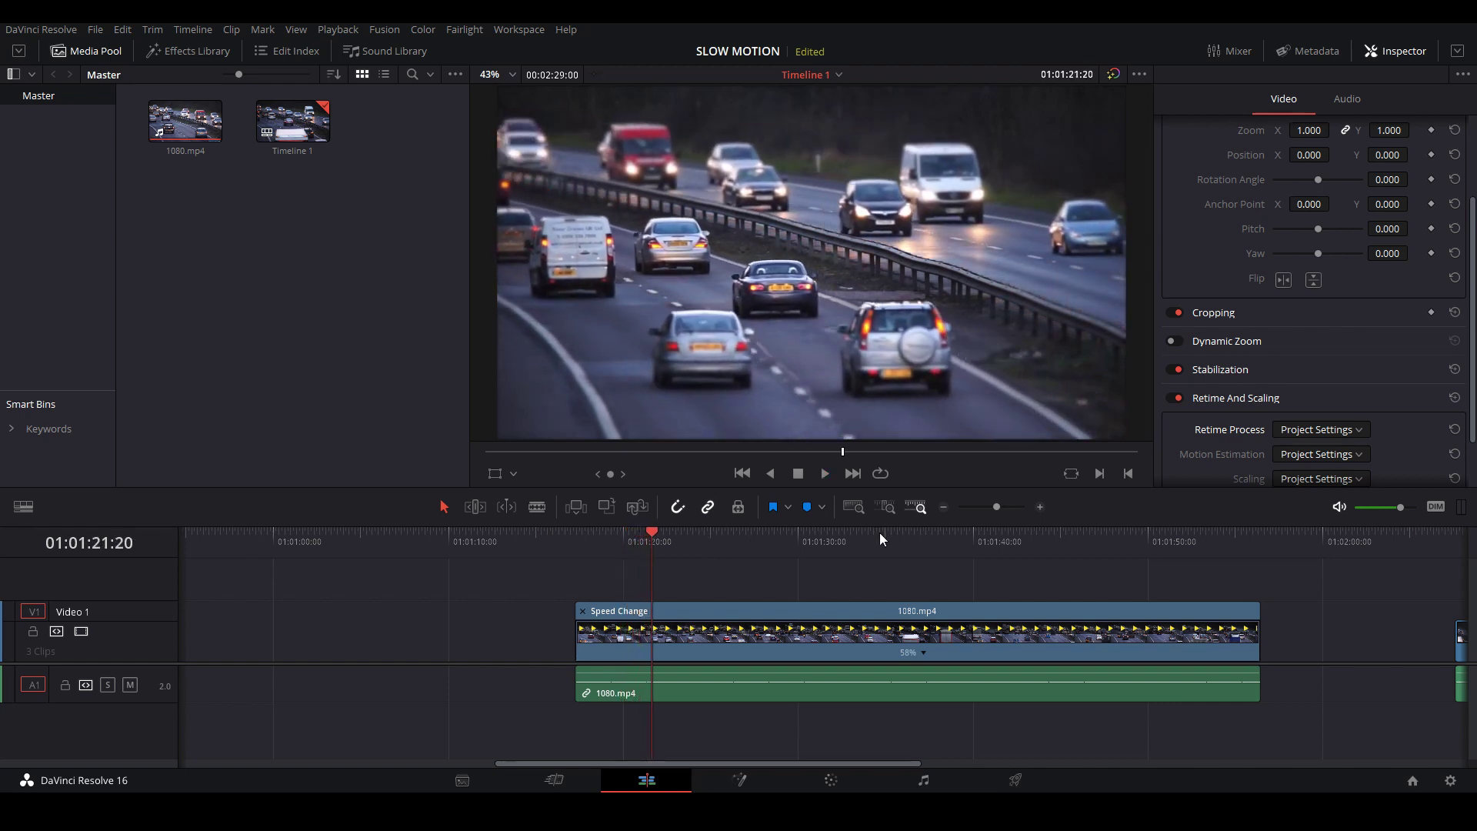
- Set the stretched middle segment's Retime Process to Optical Flow and play it for several seconds to check the smoothing
click(1350, 431)
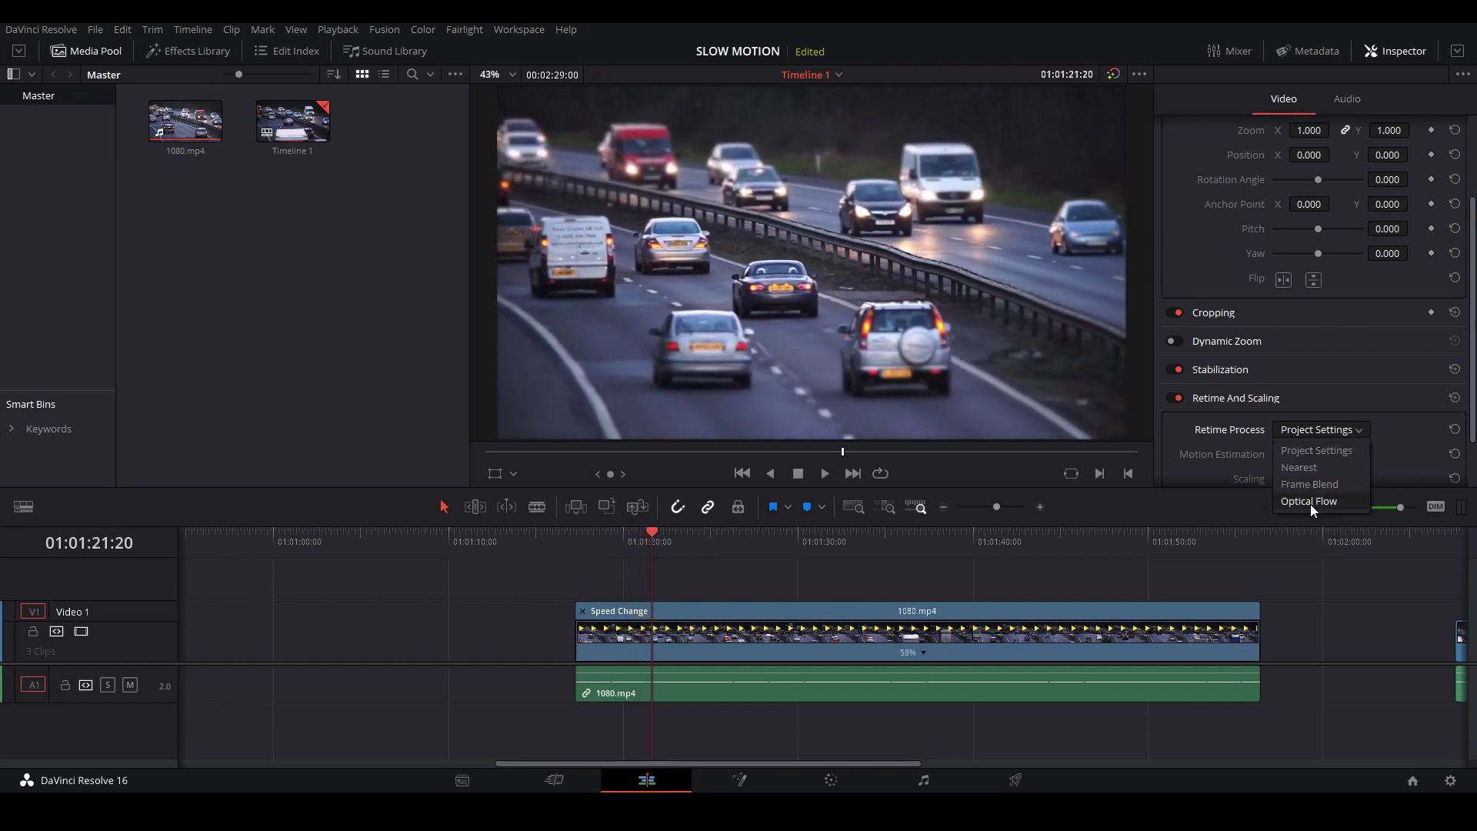
click(1309, 501)
key(space)
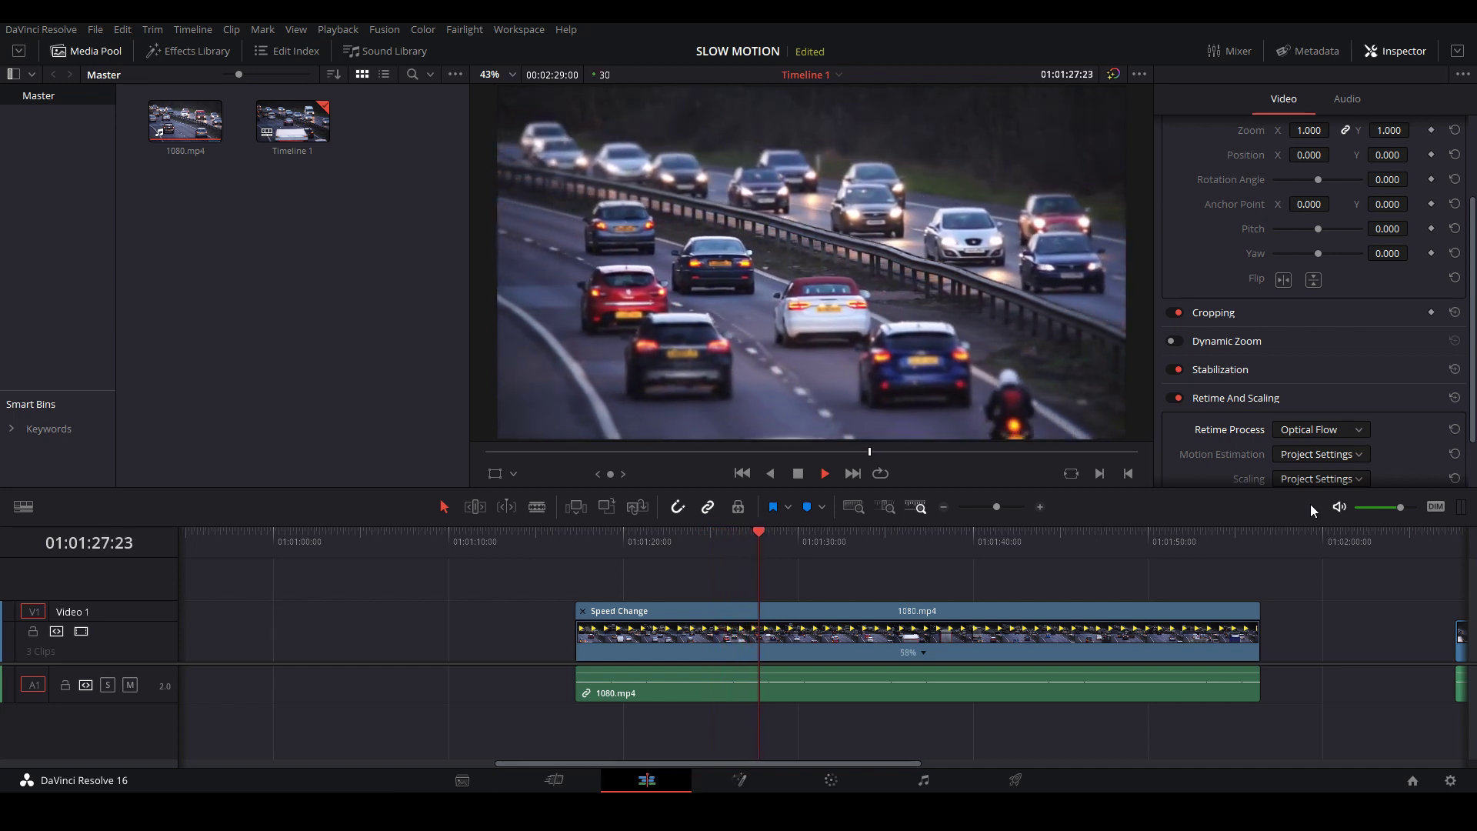
key(space)
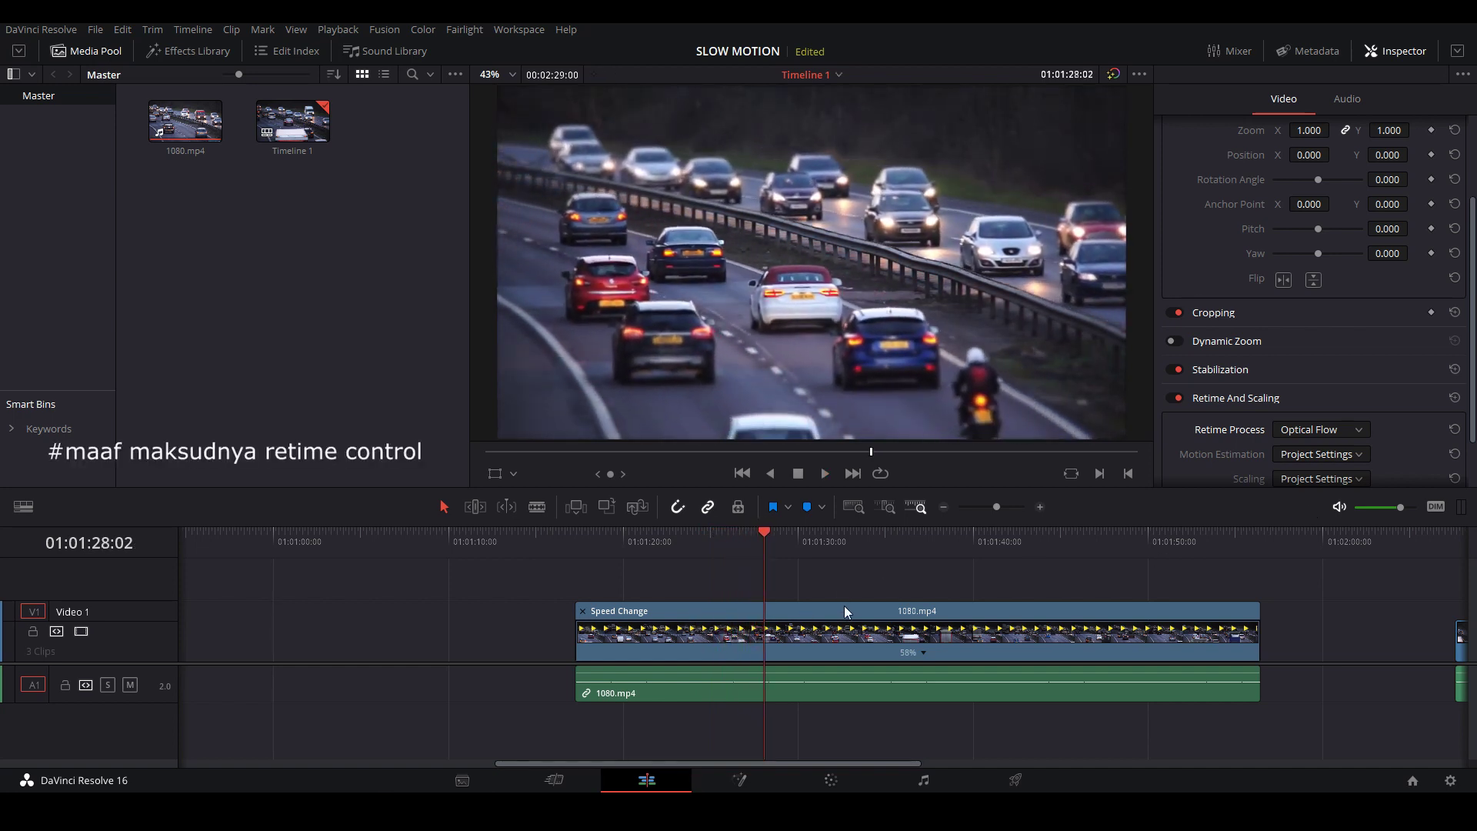
- Shorten the middle segment from its end to a speed of 69%, and move it earlier to start at about 01:01:06
click(924, 653)
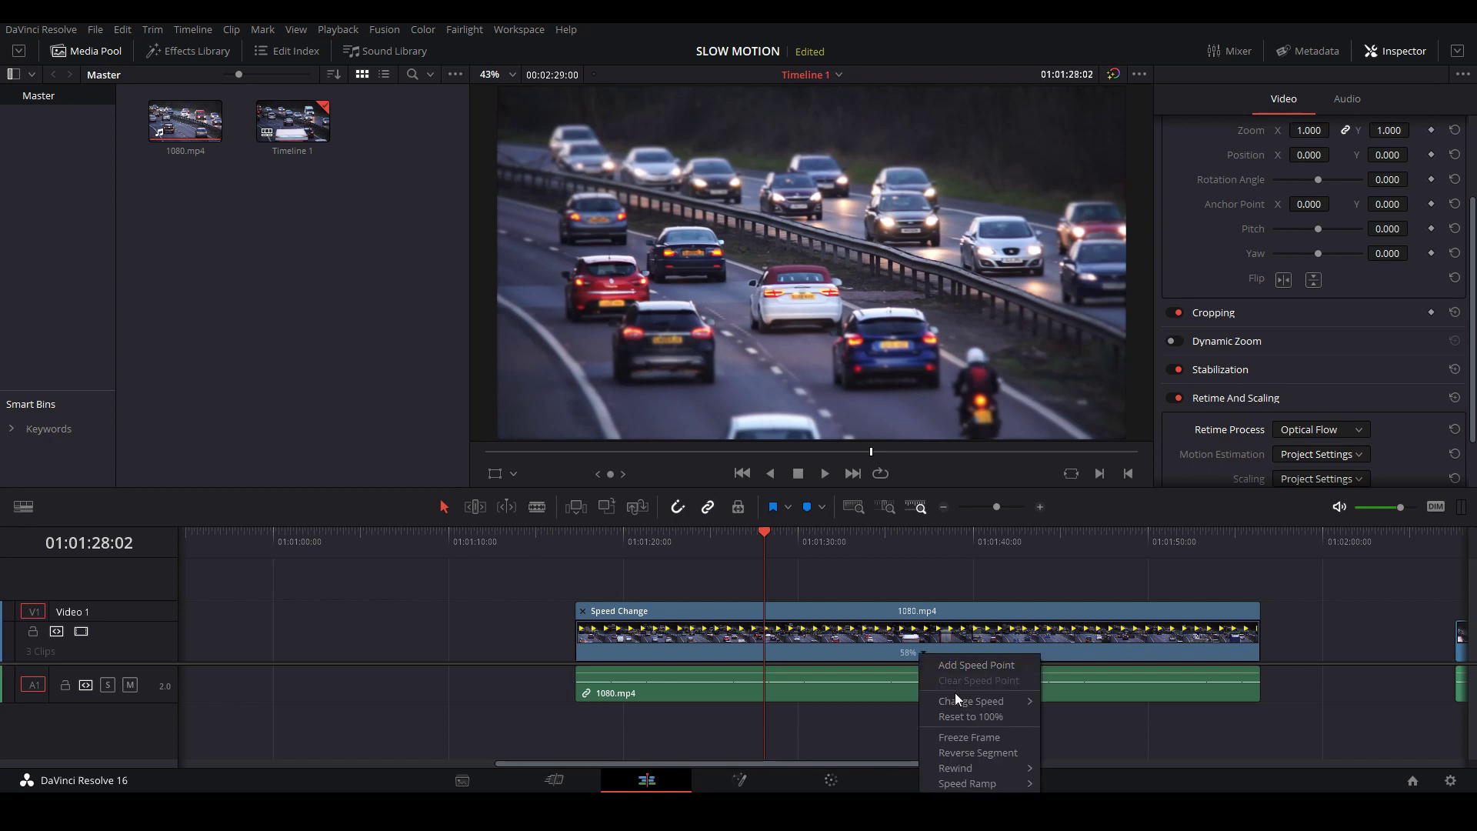
click(1210, 585)
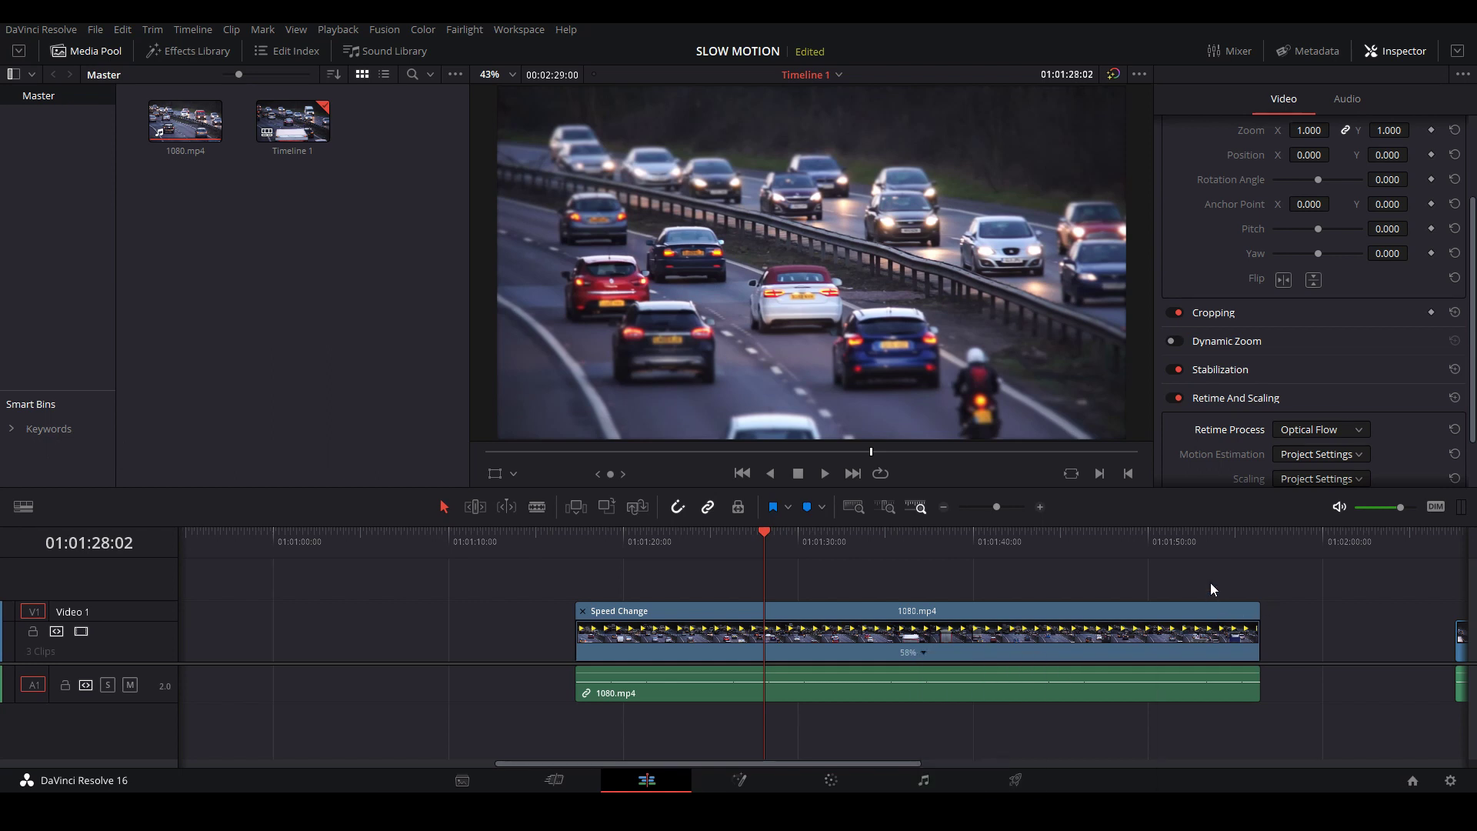
drag(1259, 606, 1153, 610)
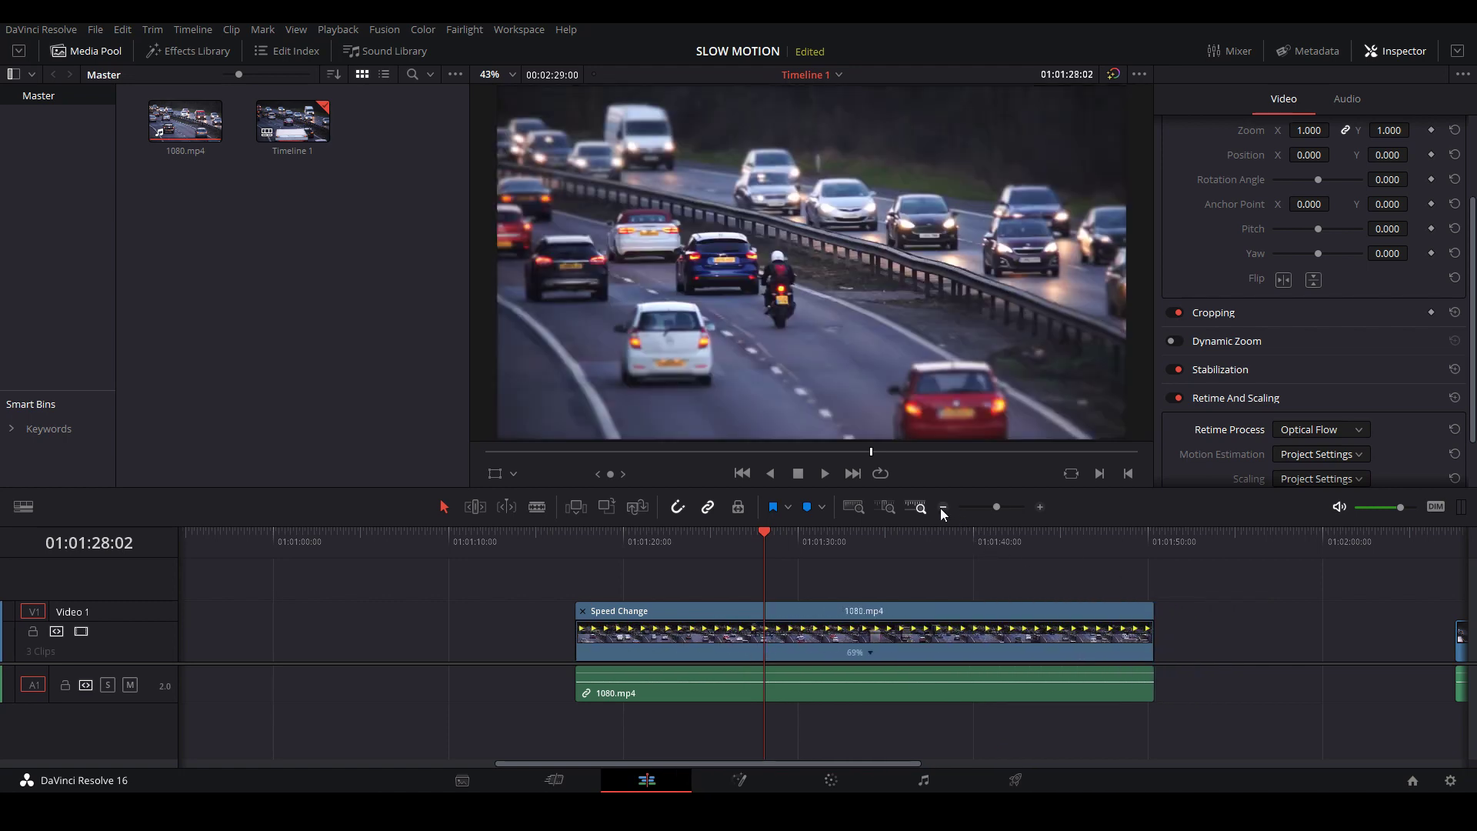
click(943, 508)
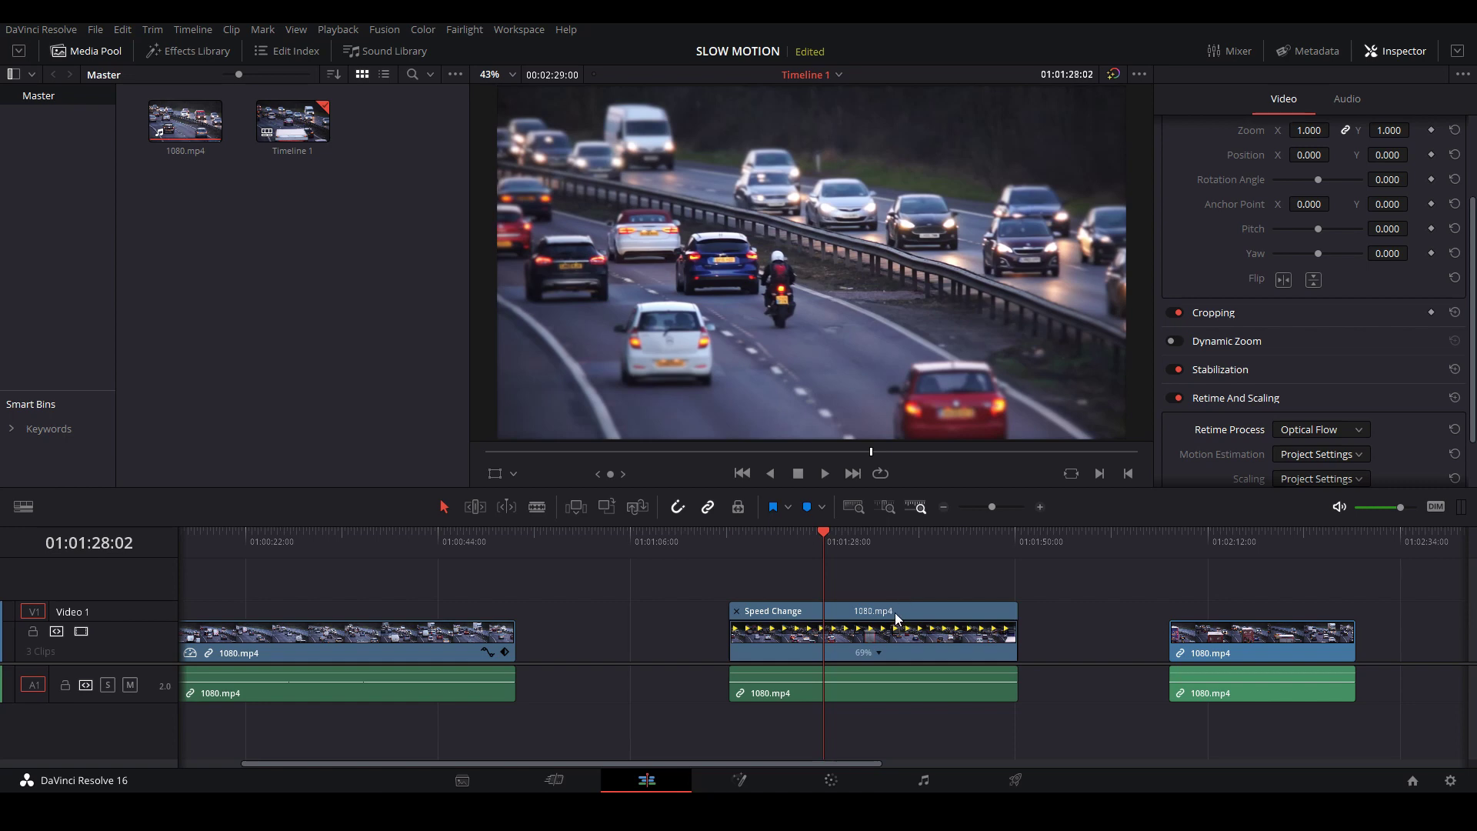
drag(894, 612, 798, 612)
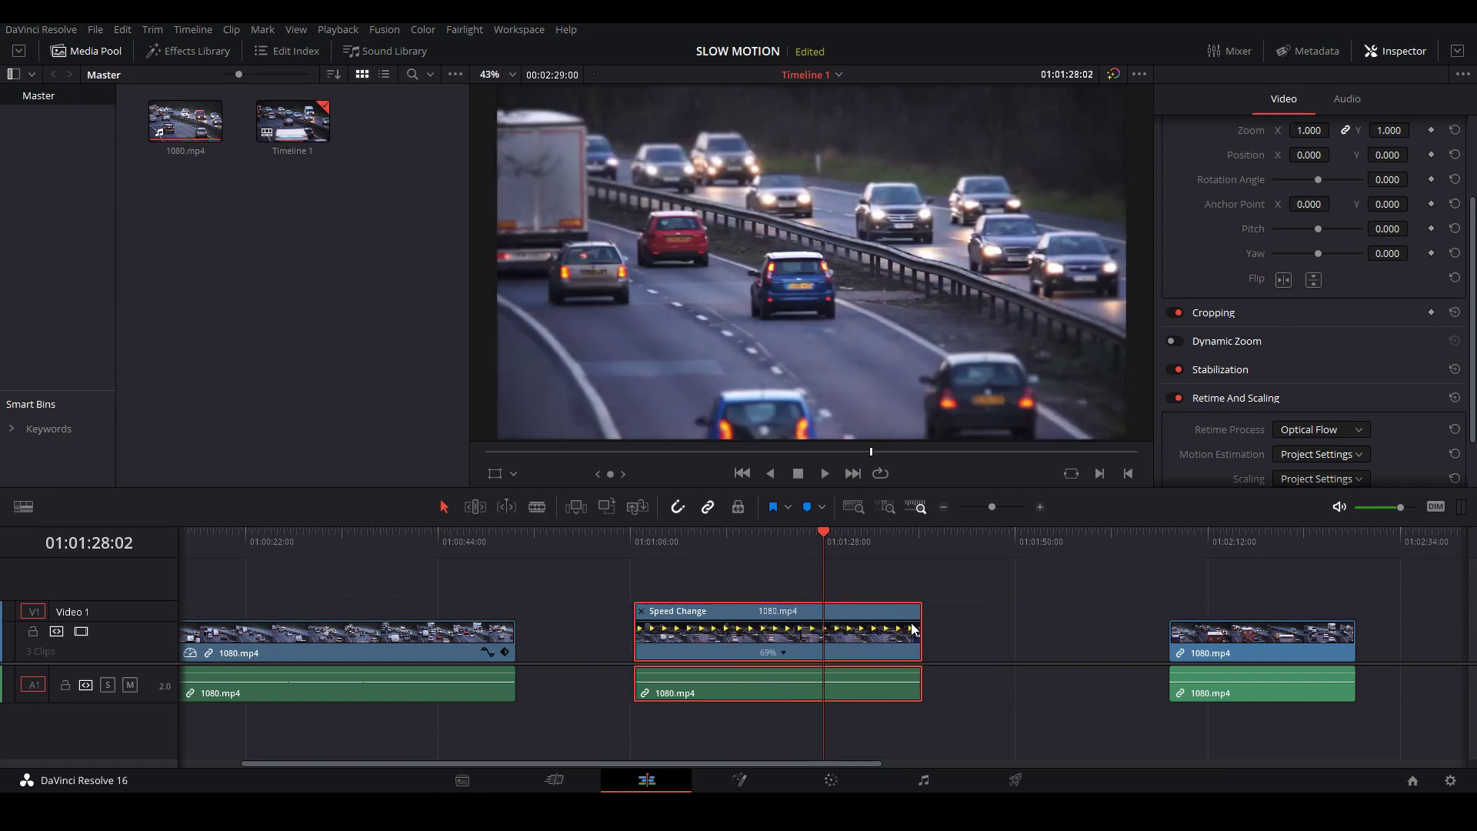
- Stretch the middle segment's end to slow it to 53%, and move the last segment earlier to start at about 01:02:02
drag(921, 616, 1007, 609)
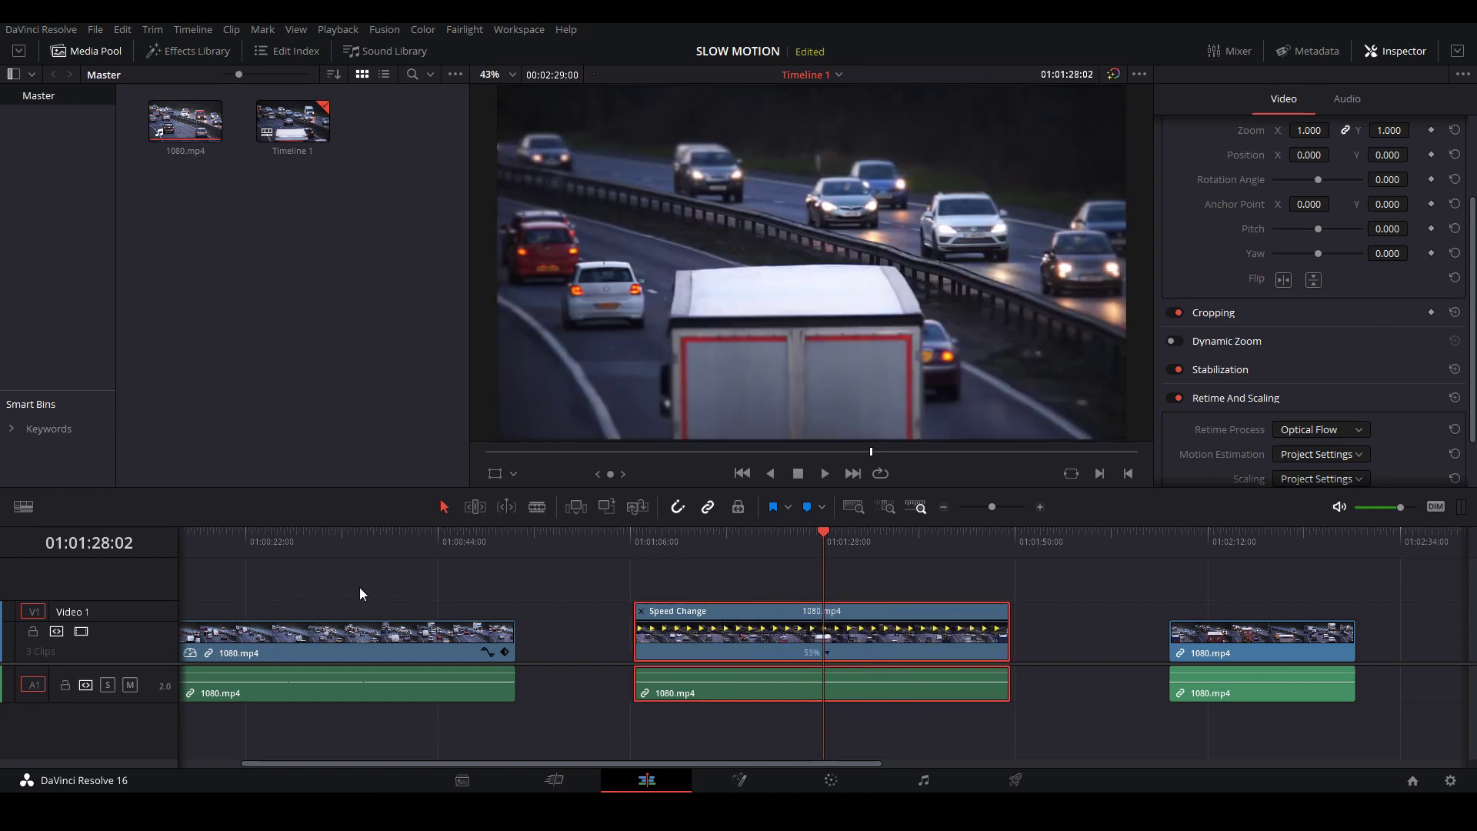
click(374, 626)
click(709, 613)
click(1252, 631)
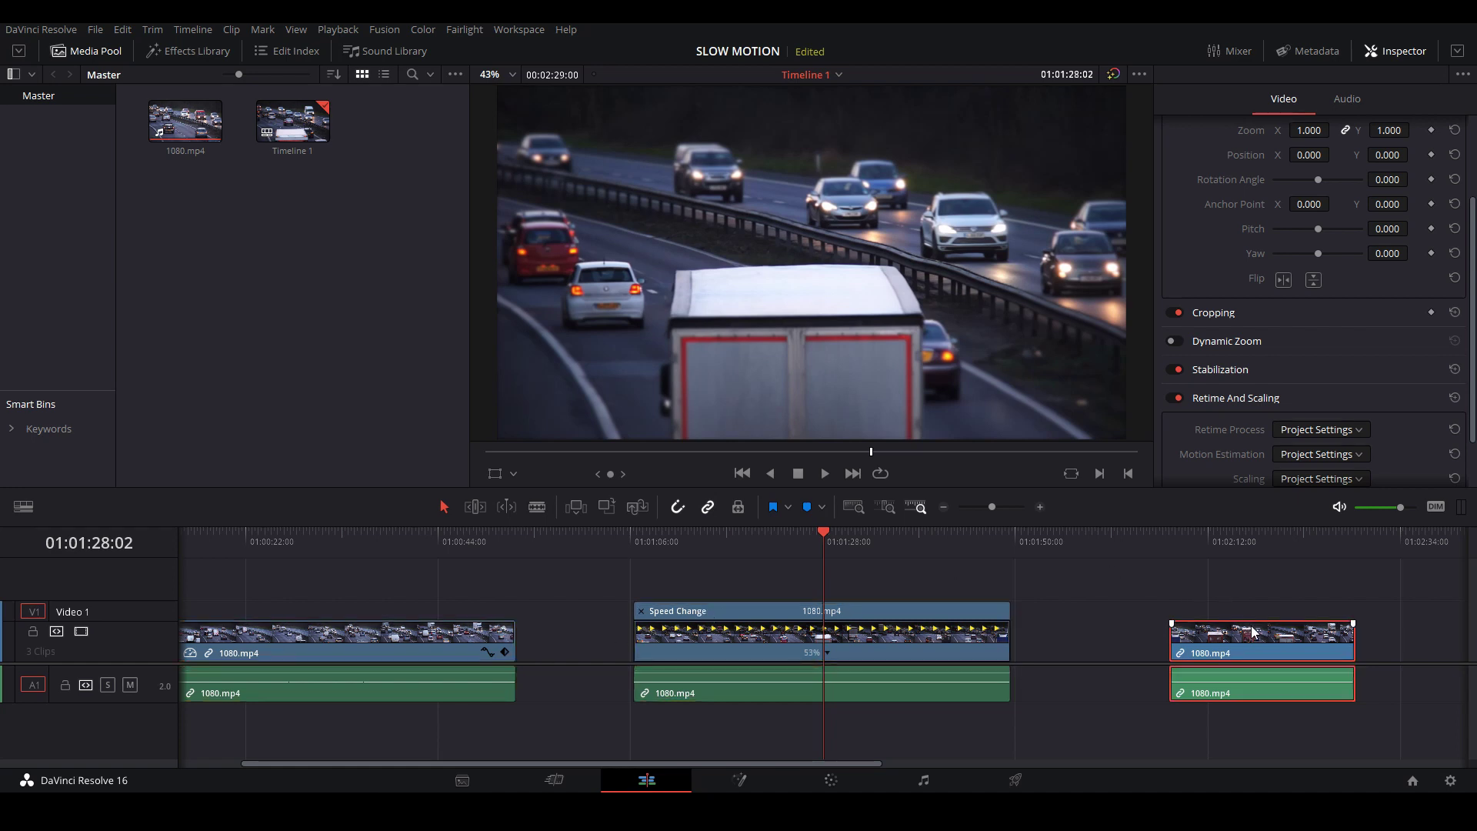
drag(1252, 631, 1210, 632)
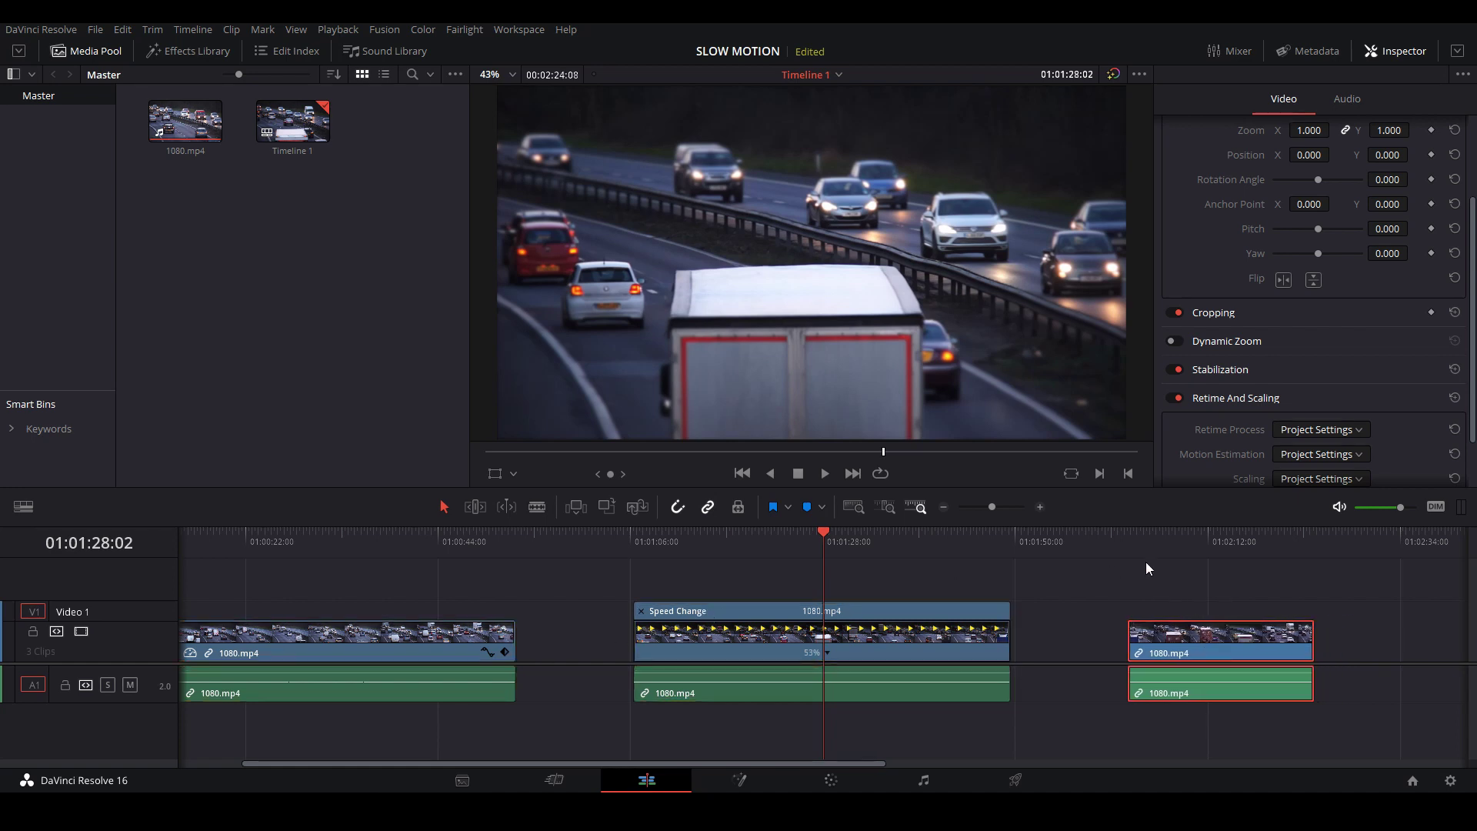
- Show the retime curve of the last segment and enlarge the timeline and video track so the whole curve fits
click(1127, 542)
click(1039, 507)
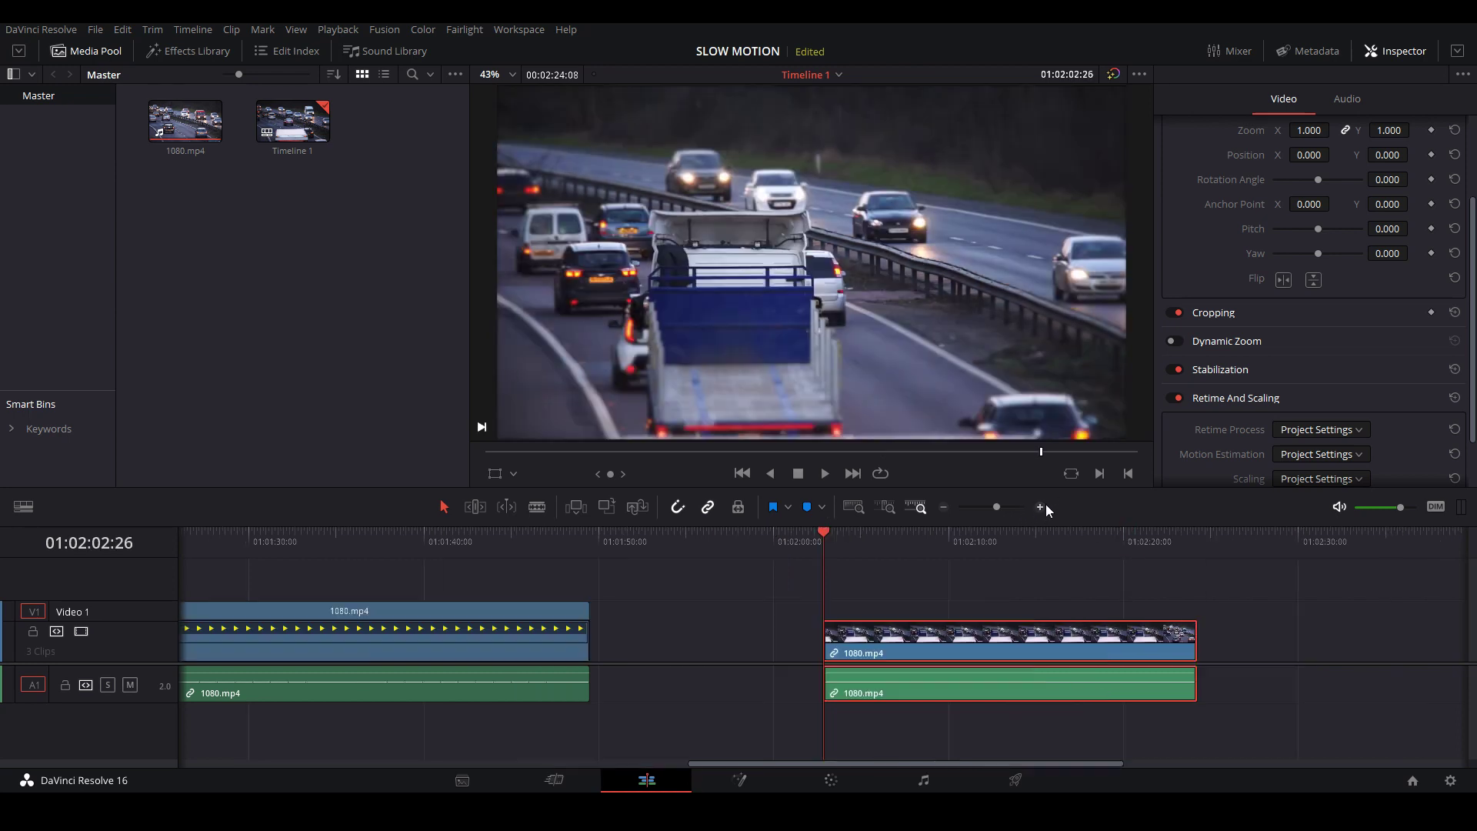
right_click(943, 639)
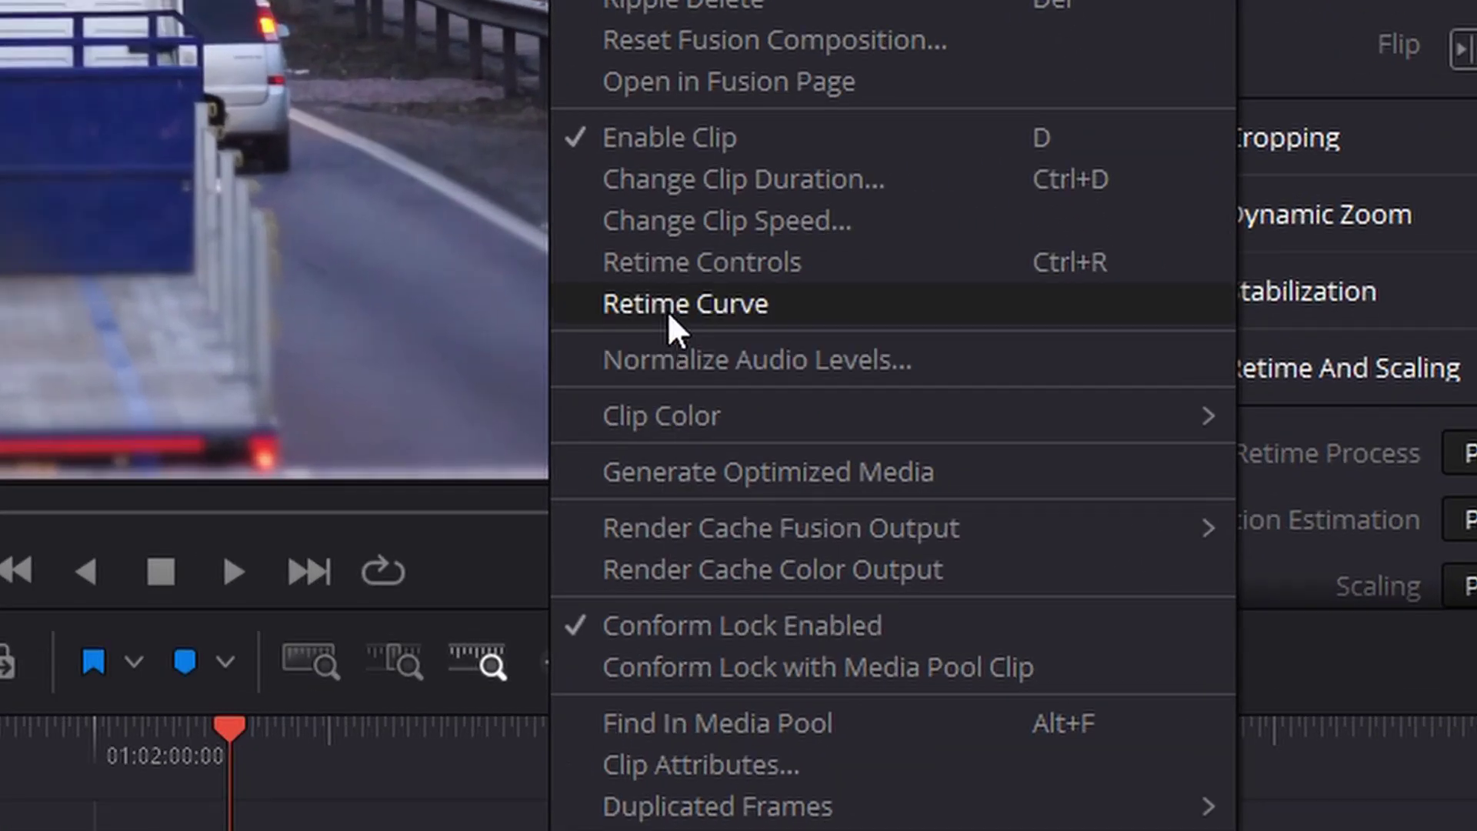
click(668, 308)
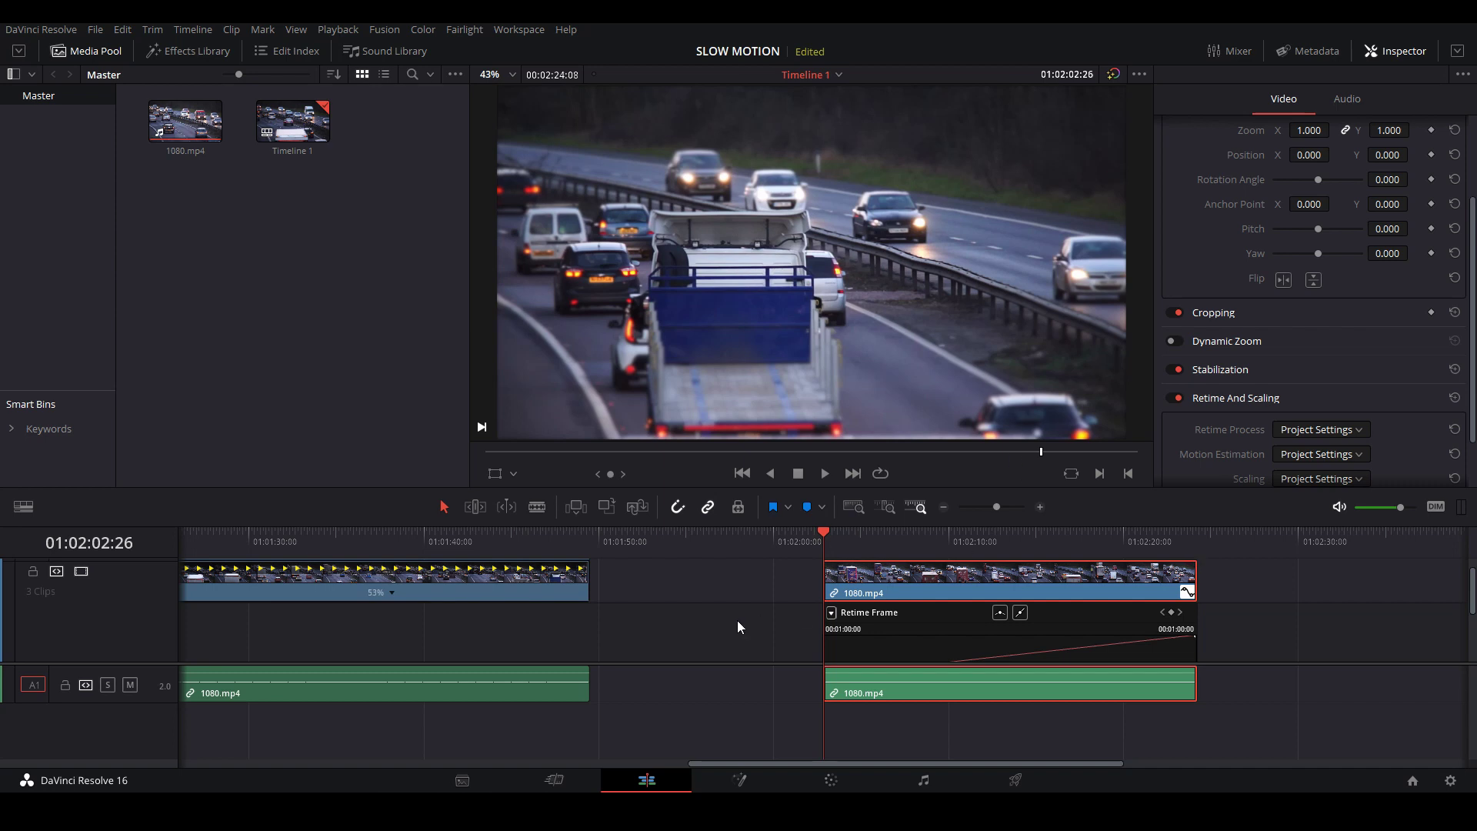
scroll(750, 600, up, 1)
drag(681, 486, 682, 395)
click(715, 608)
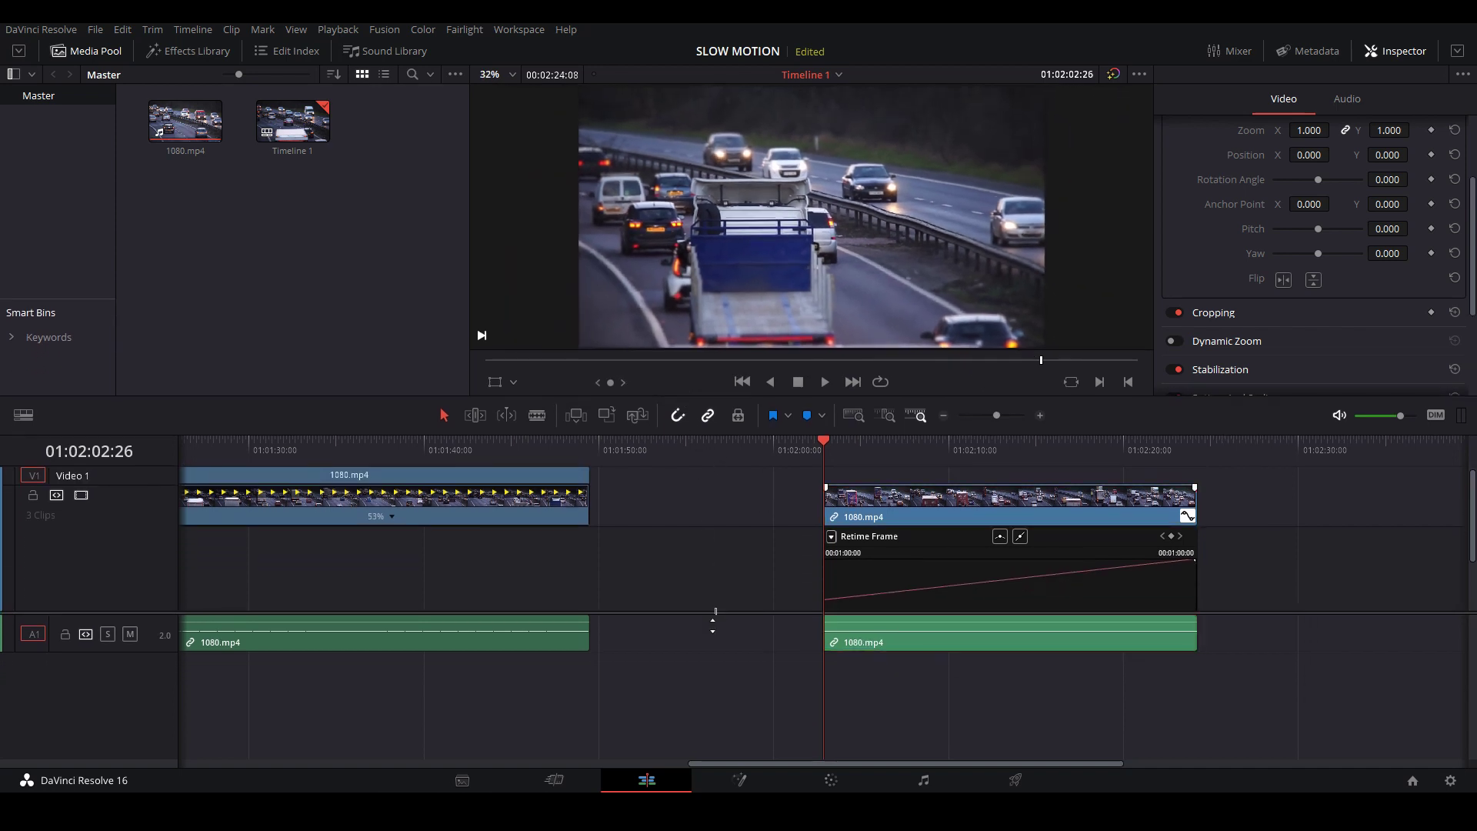
drag(745, 607, 740, 681)
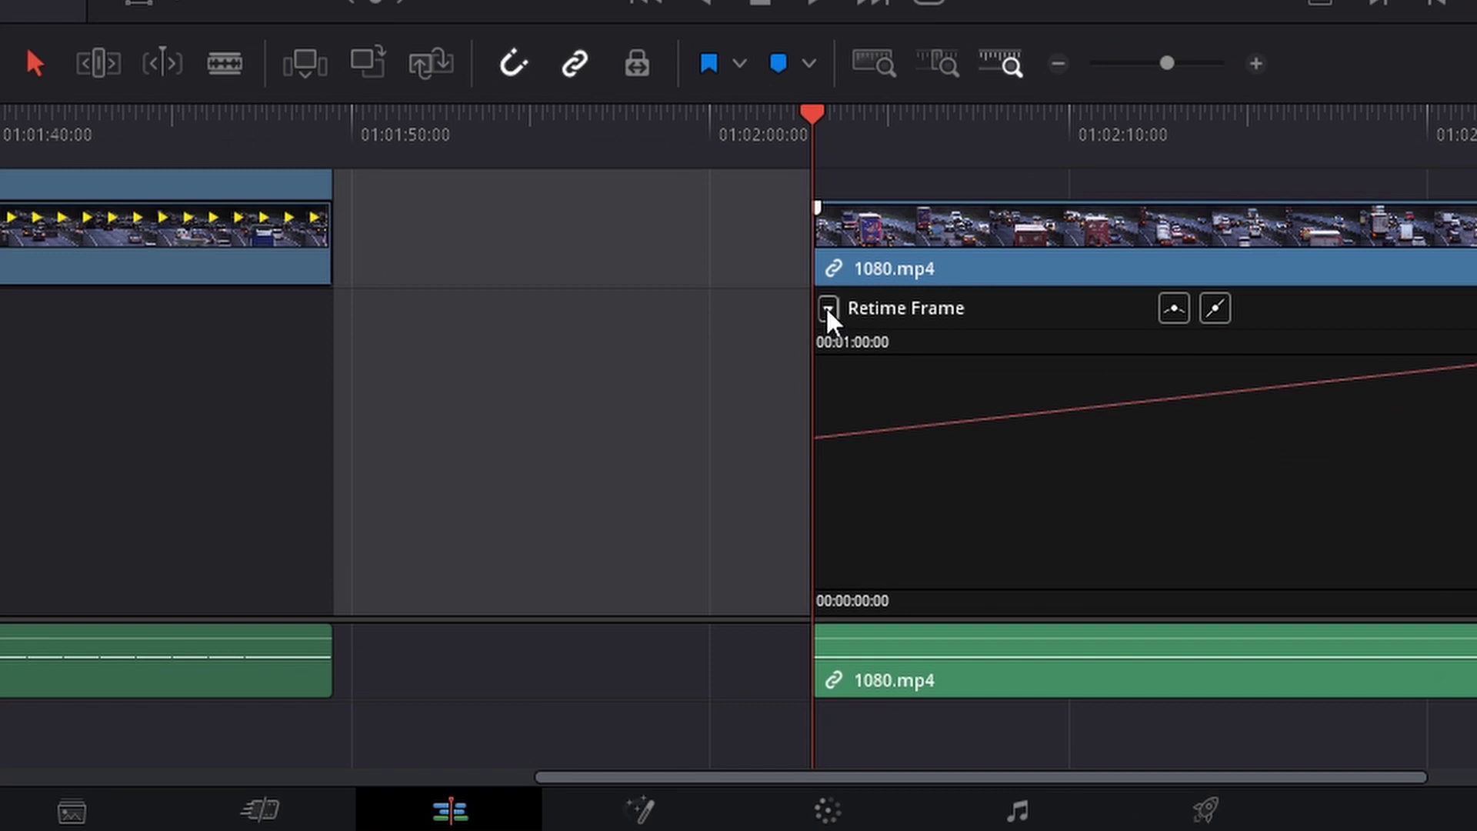
- Switch the last segment's curve display from Retime Frame to Retime Speed
click(828, 310)
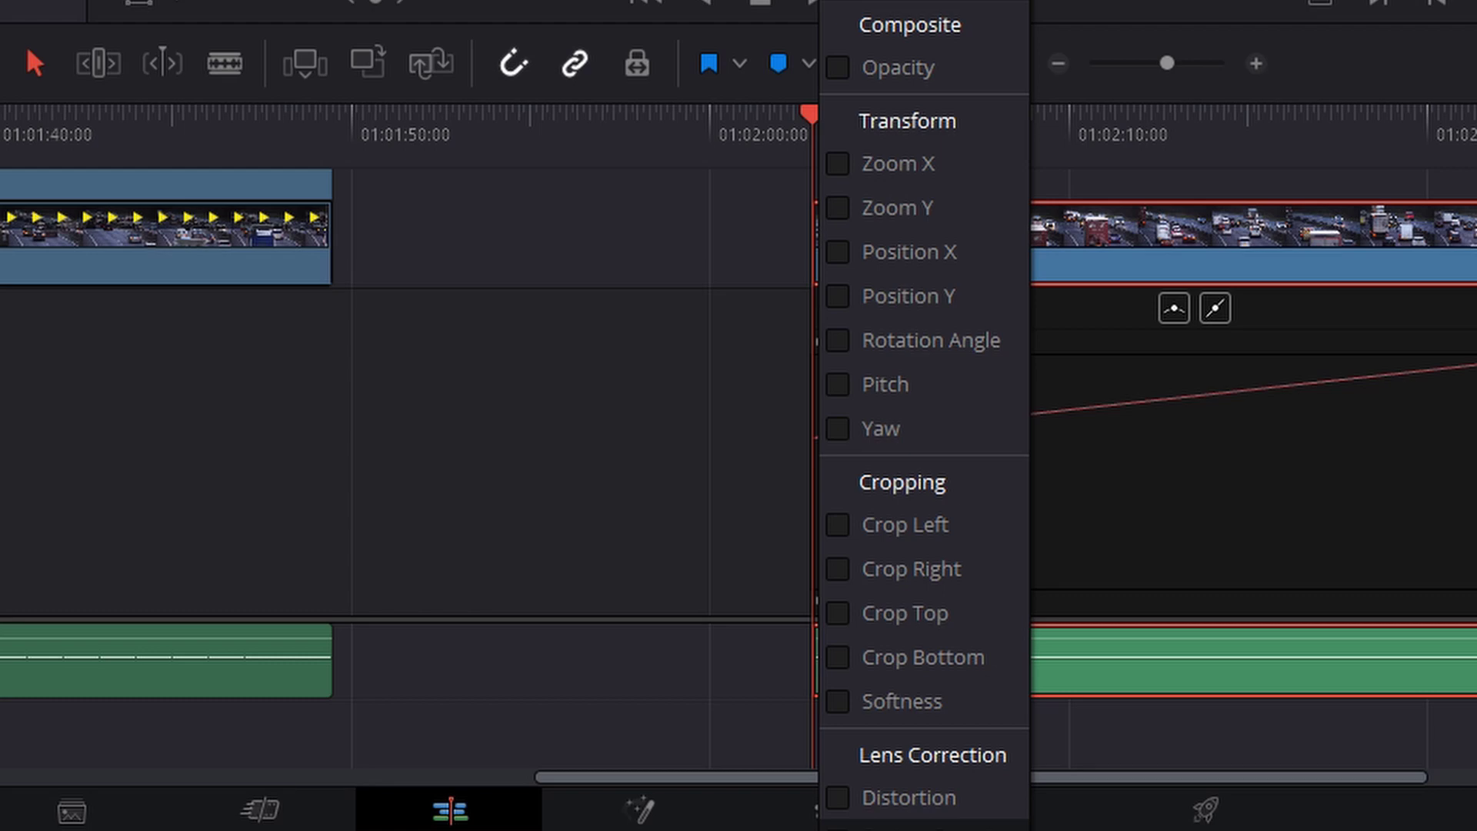
click(908, 827)
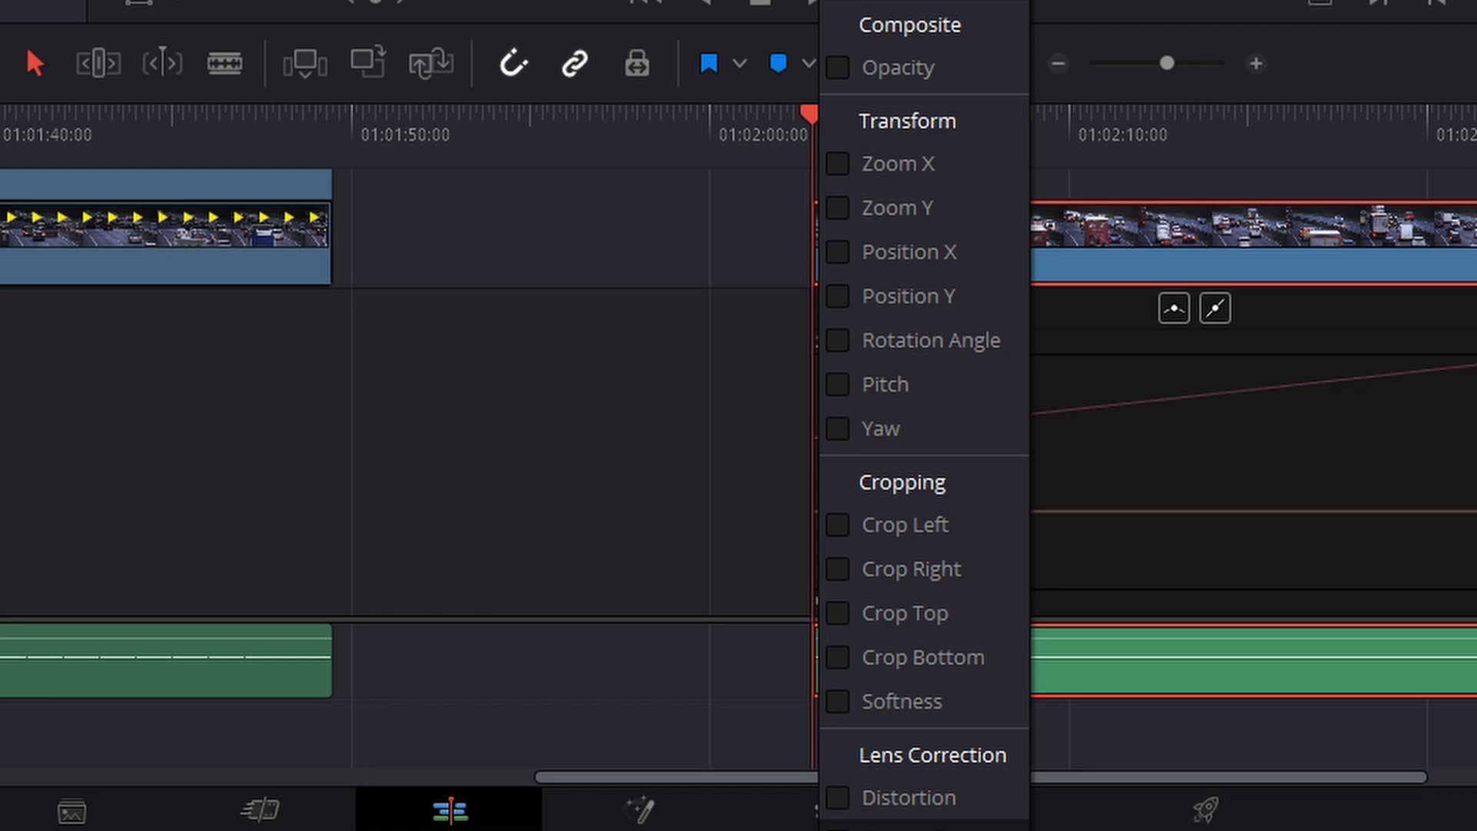
click(837, 828)
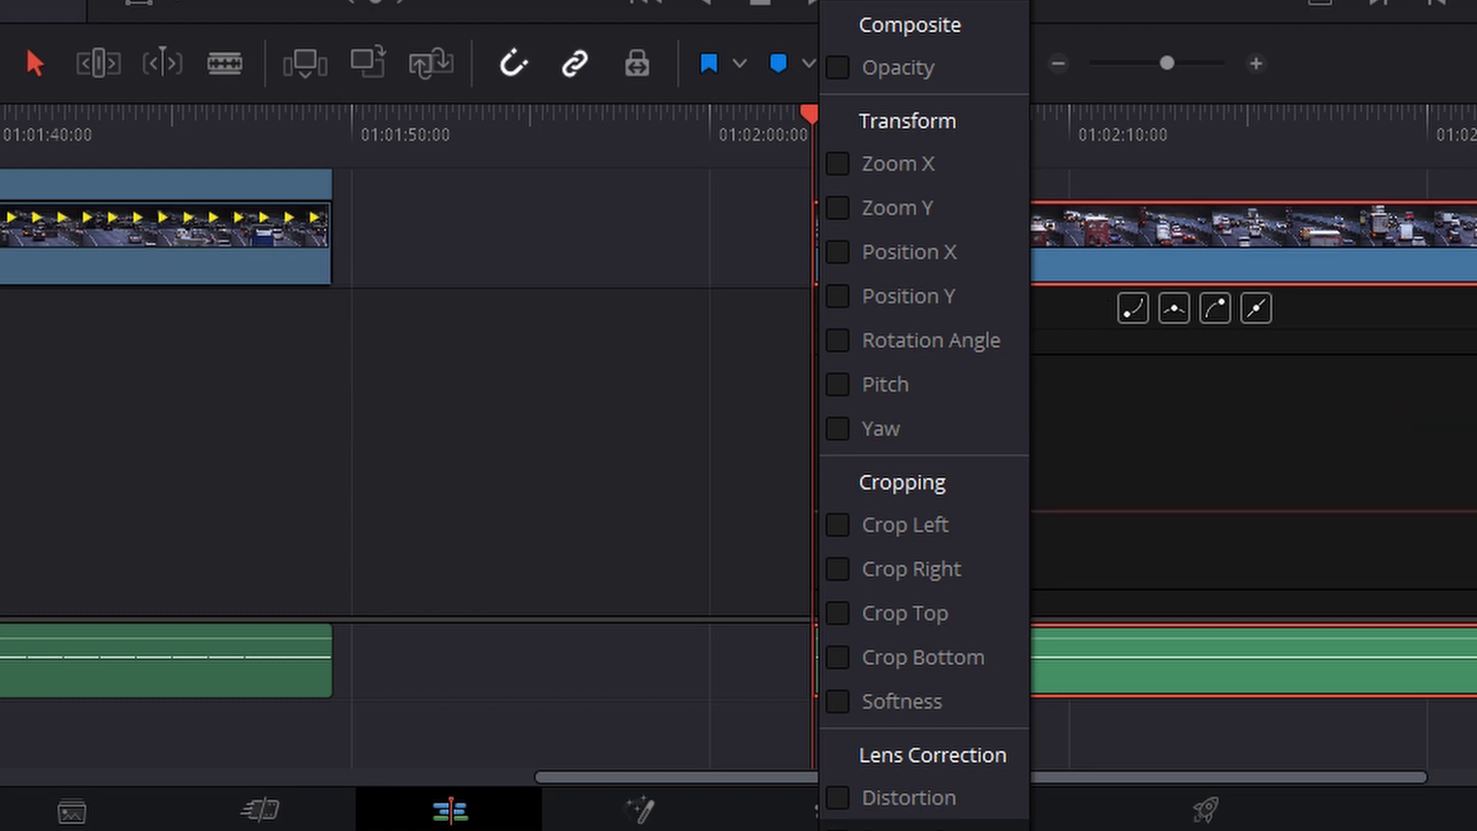
click(603, 488)
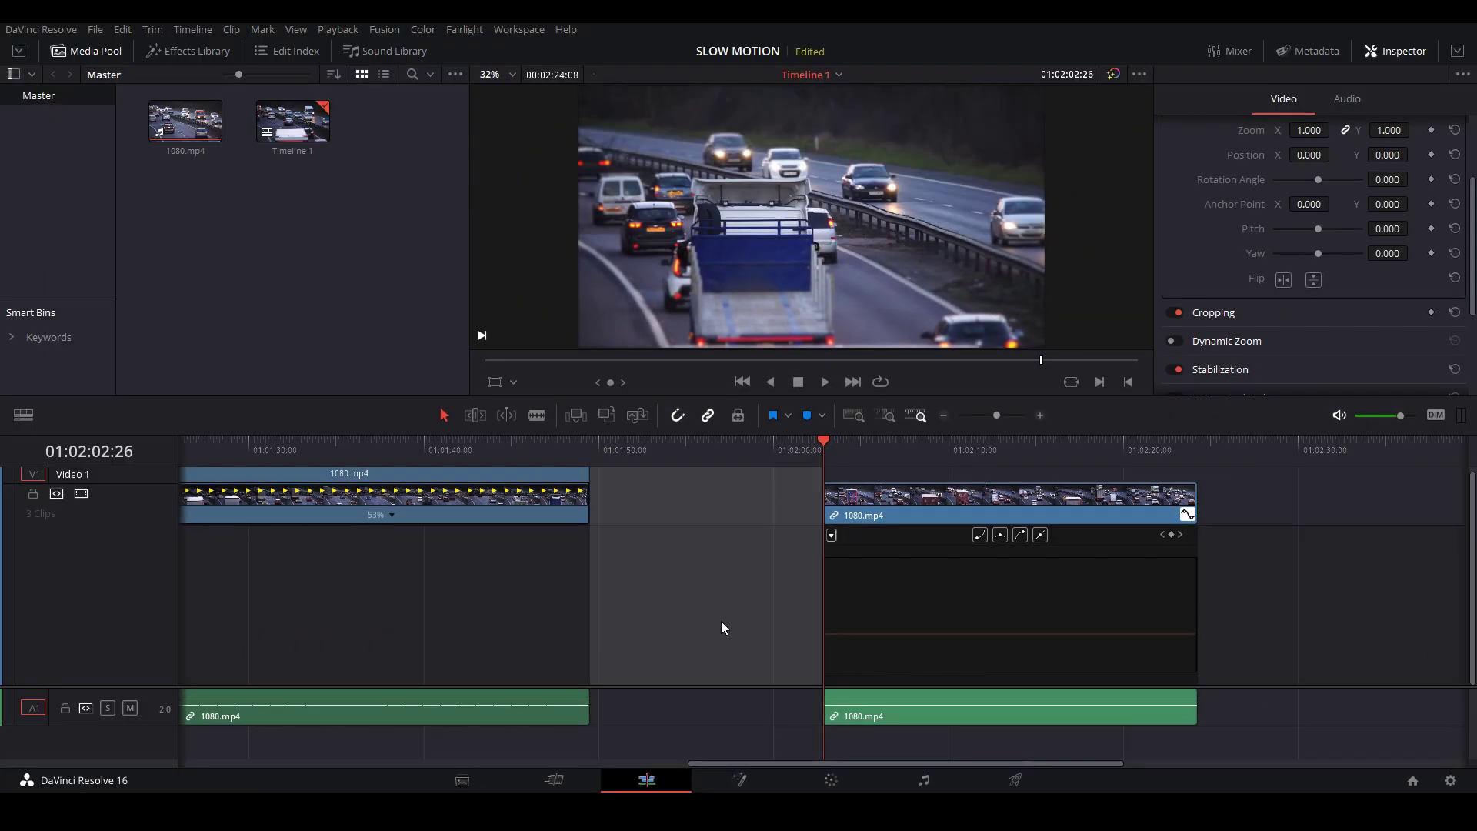
- Play the last segment from near its start to check its original speed, and return the playhead to about 01:02:03
drag(856, 453, 835, 452)
key(space)
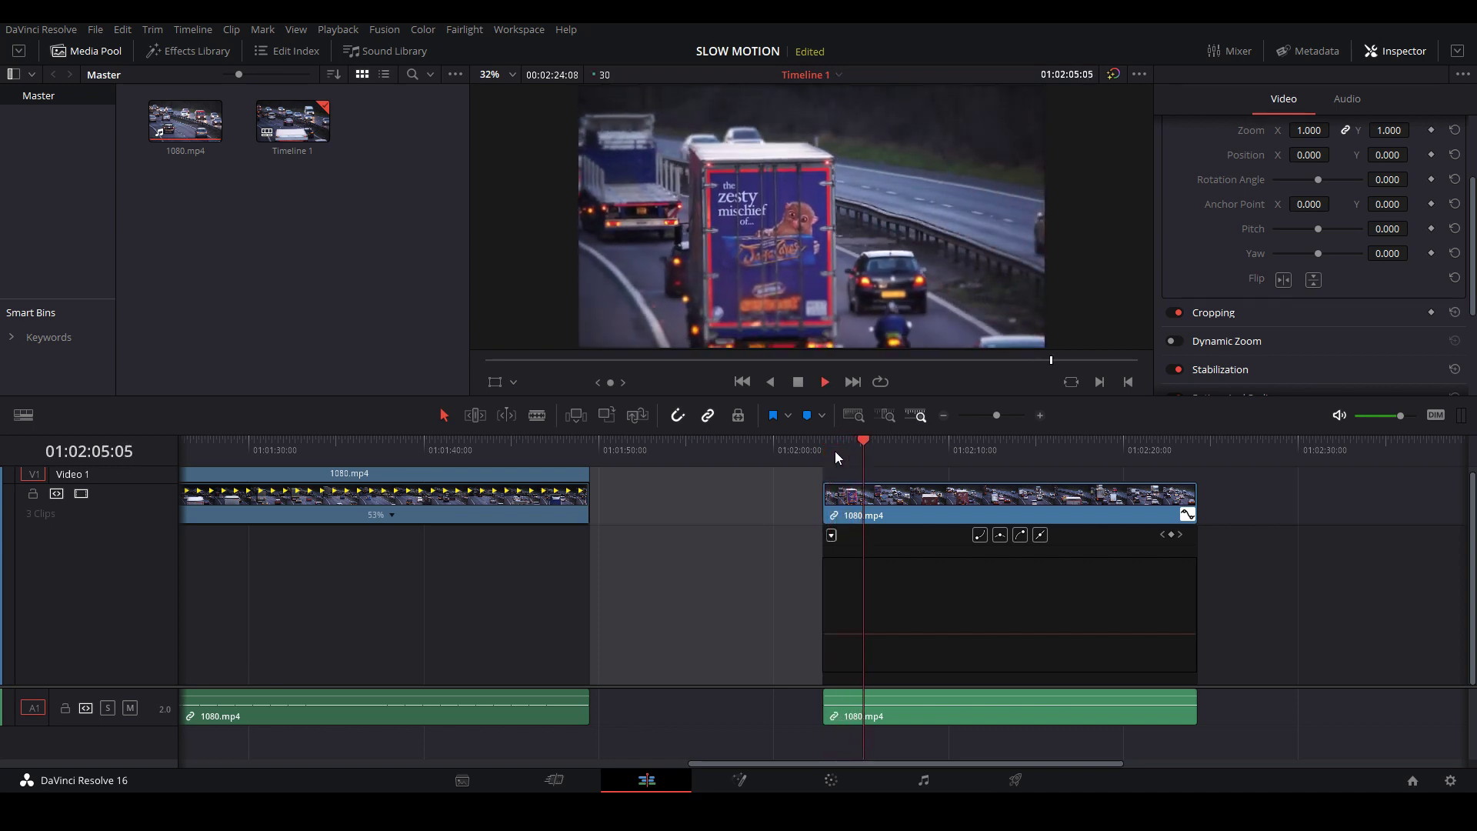
key(space)
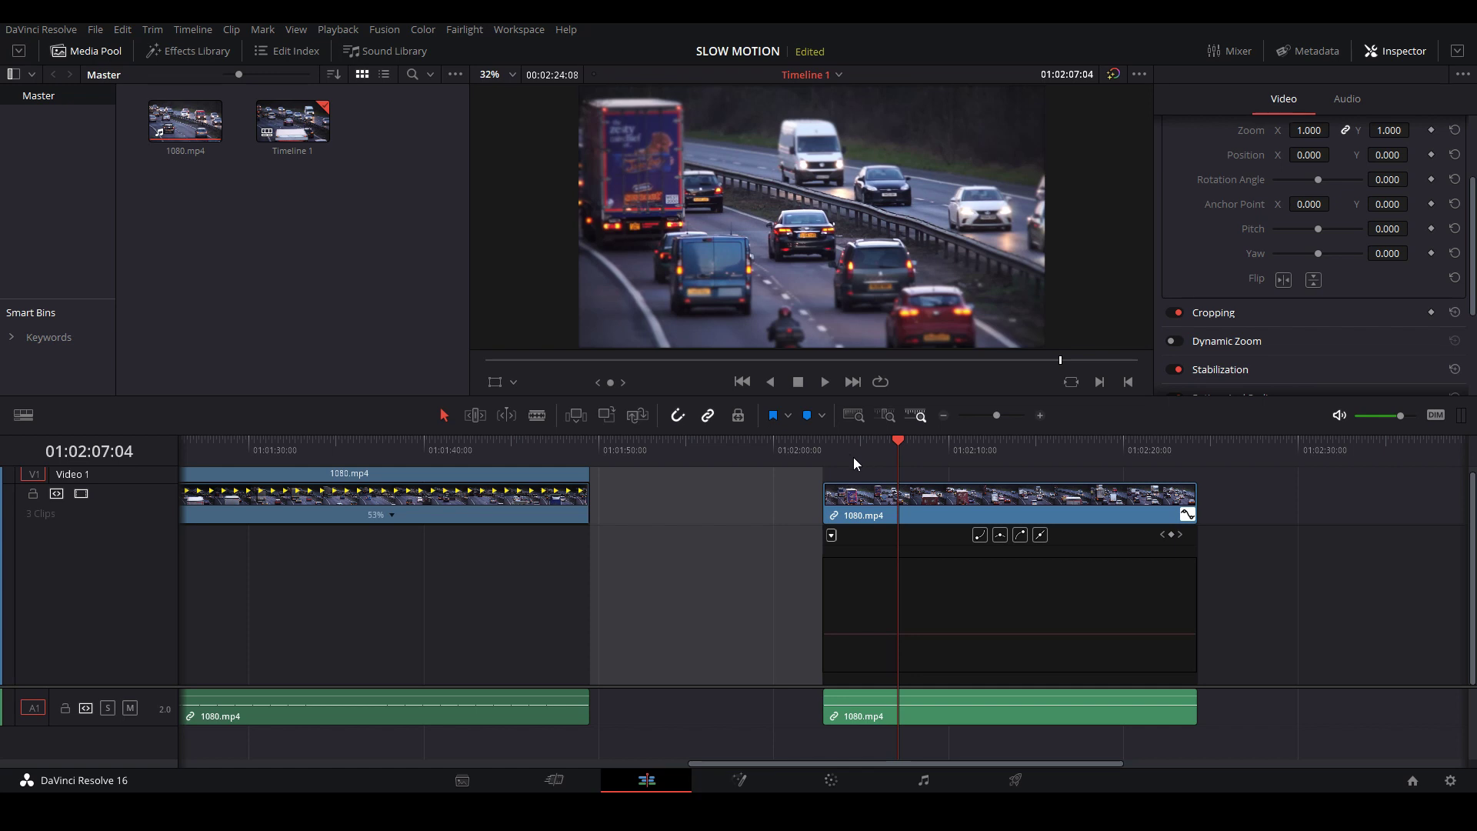
drag(852, 457, 883, 455)
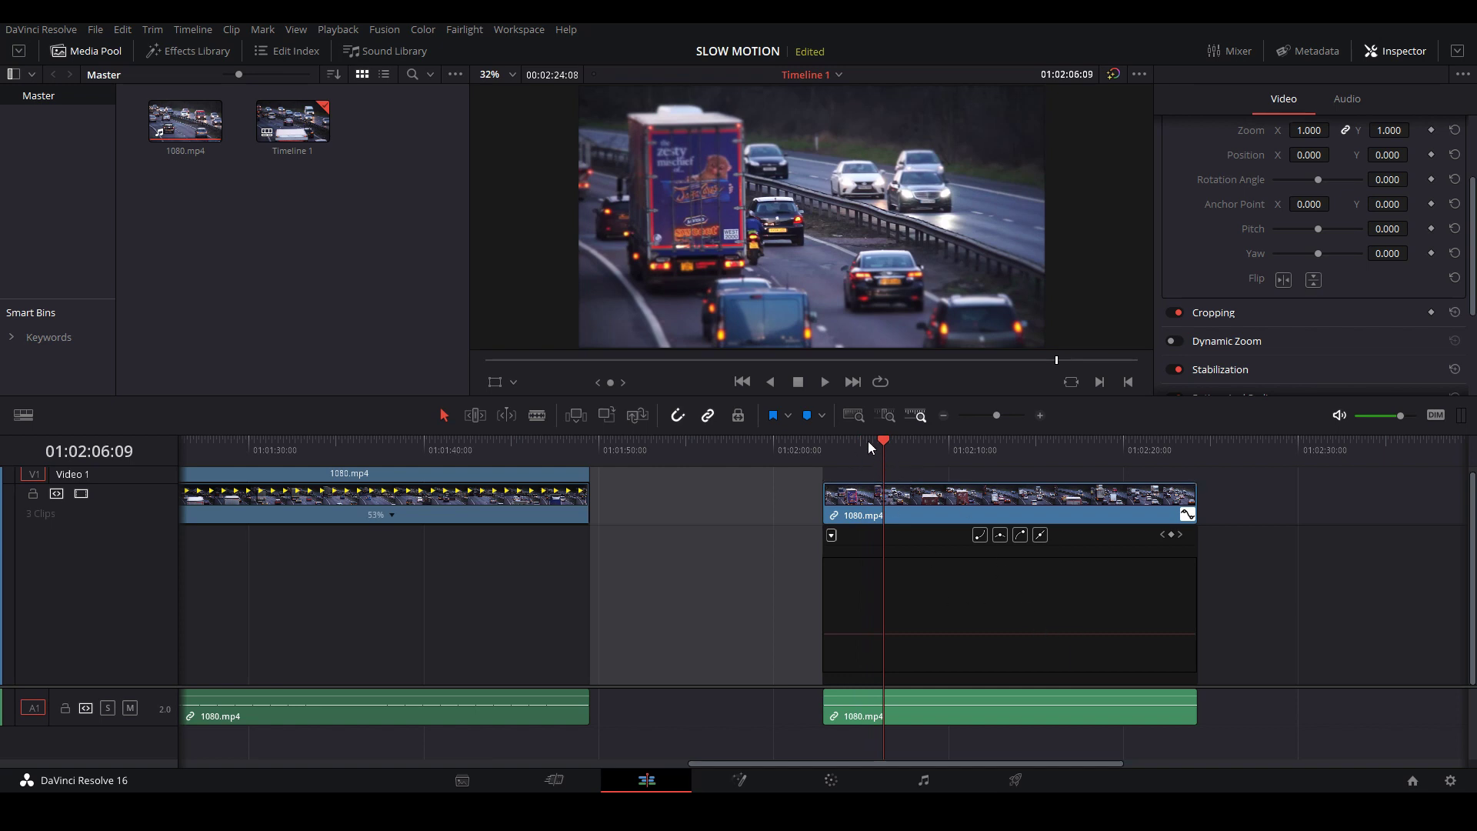
click(838, 450)
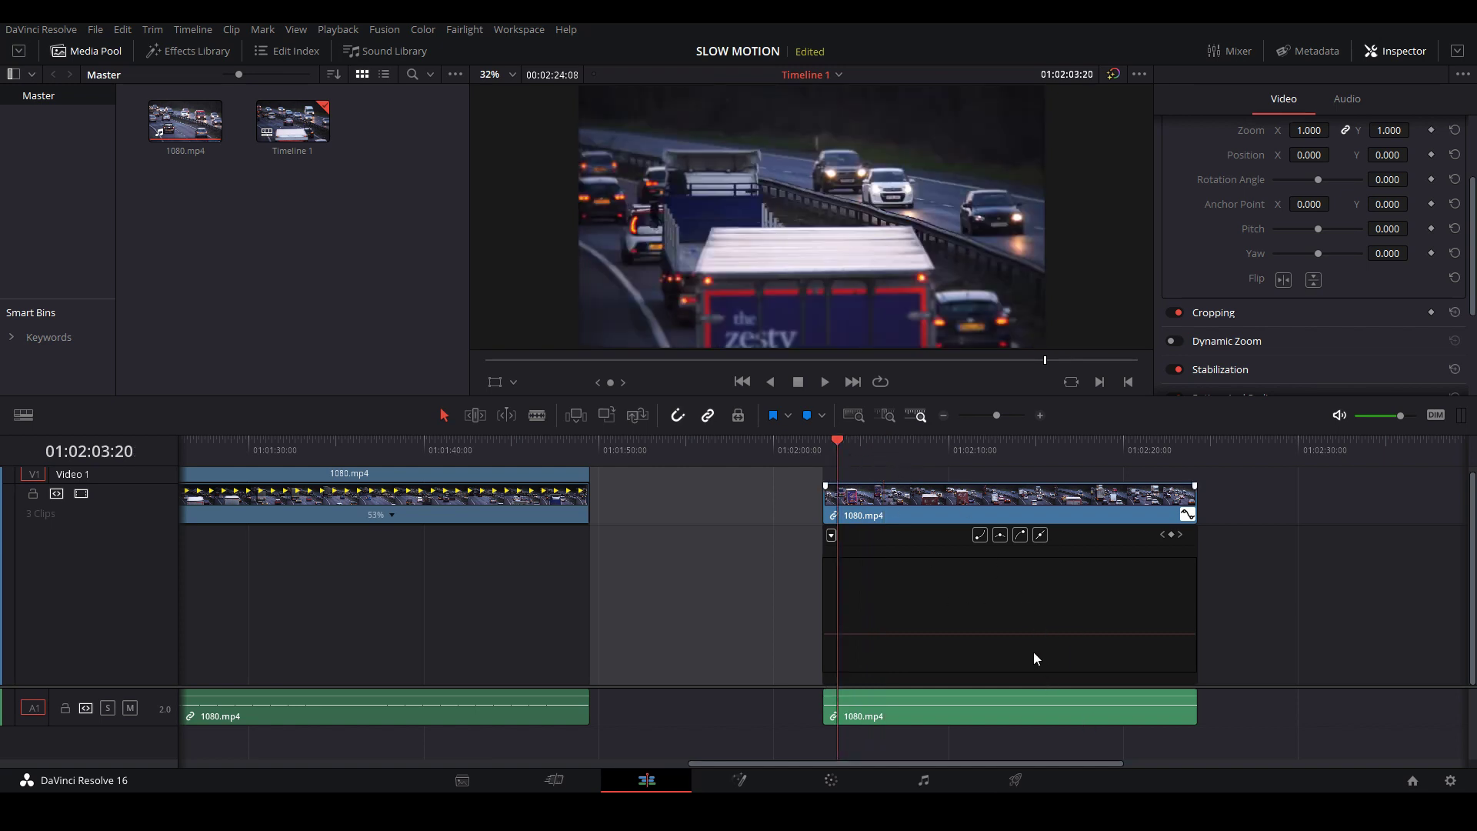
- Lower the whole Retime Speed curve of the last segment to slow it down, and briefly play its start
drag(1017, 635, 1036, 720)
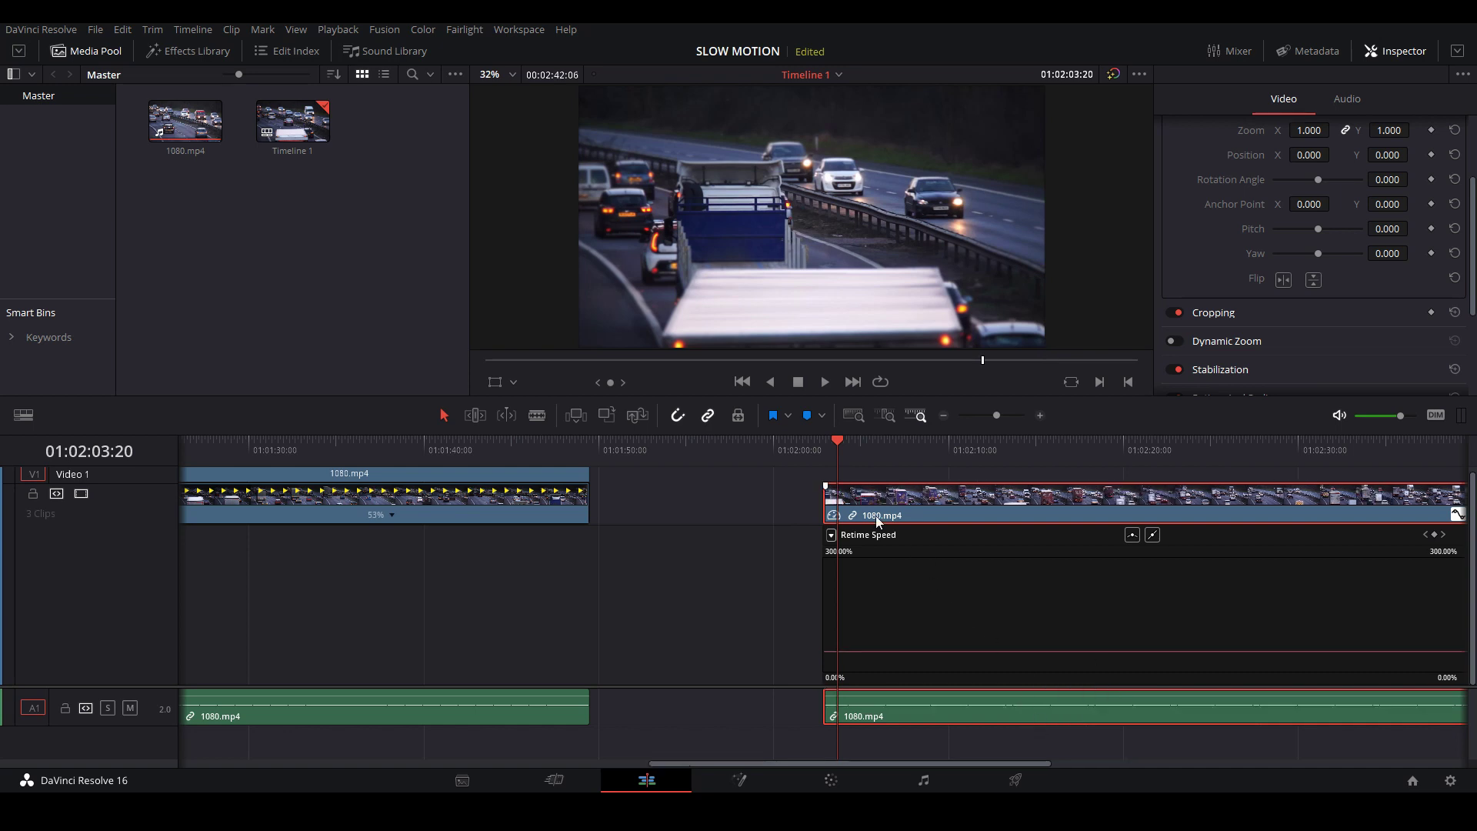
click(829, 456)
key(space)
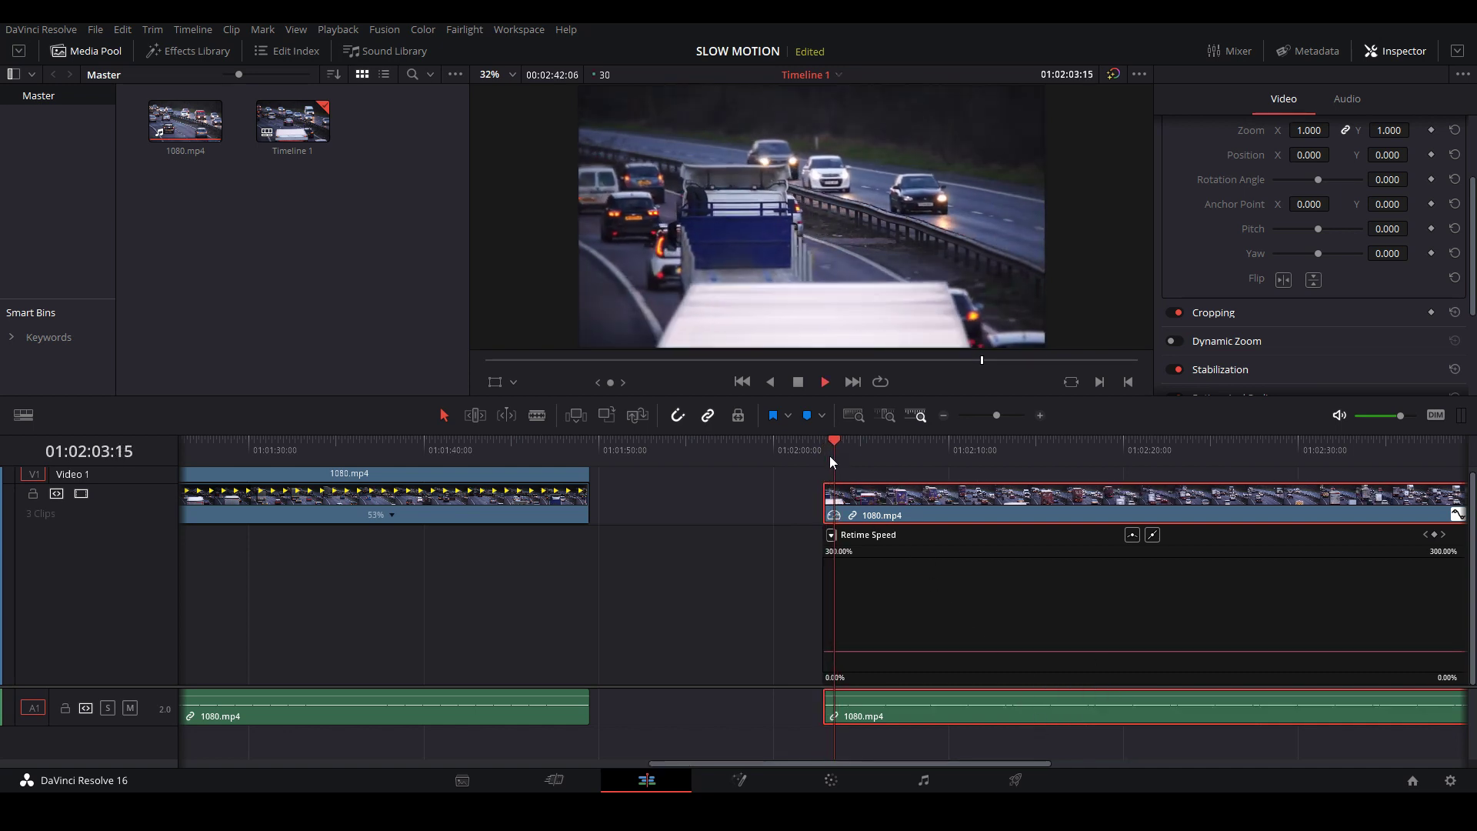
key(space)
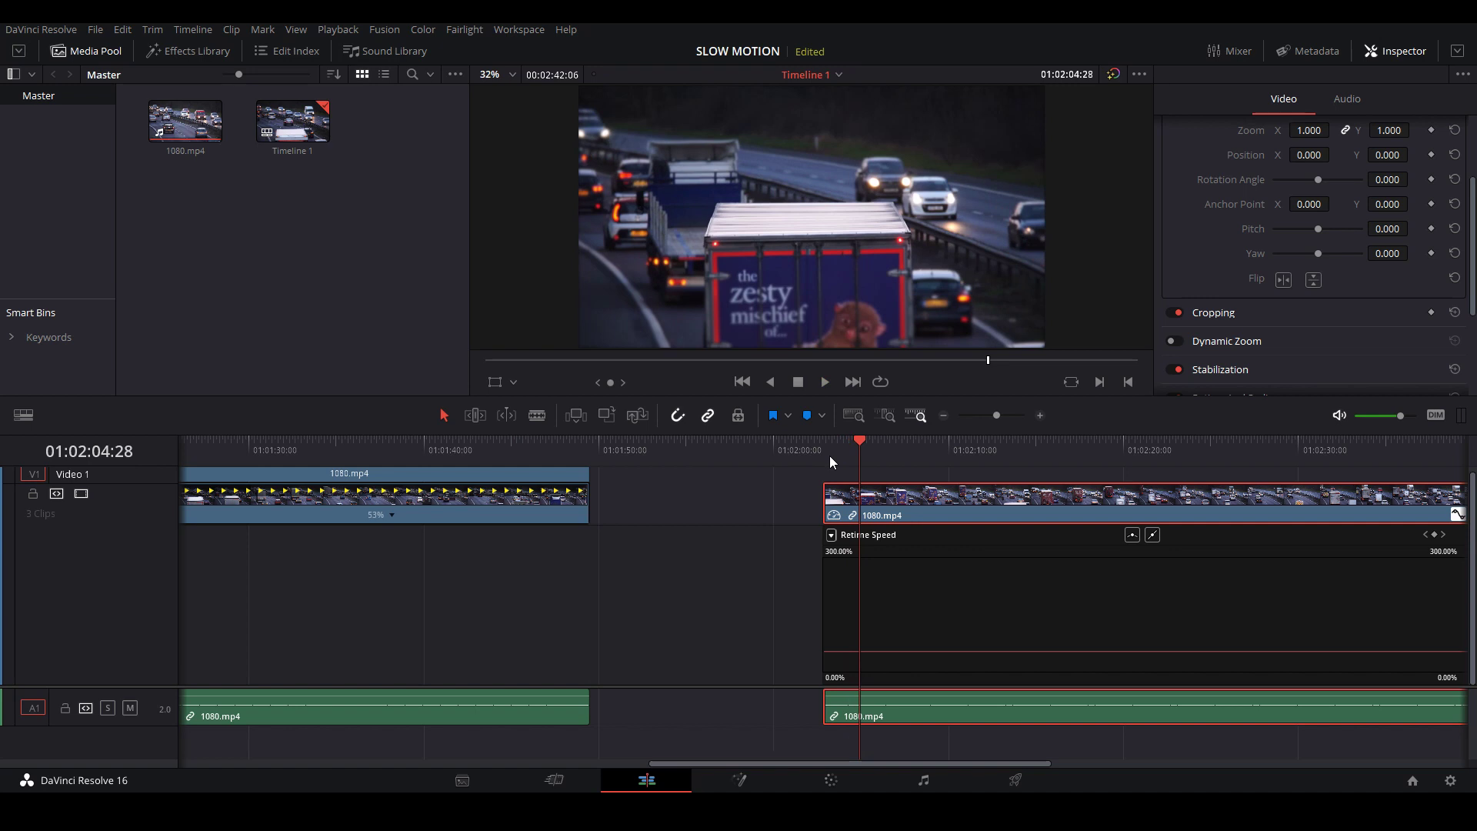
- Try Optical Flow as the last segment's Retime Process during playback, and undo the setting
scroll(1311, 340, down, 2)
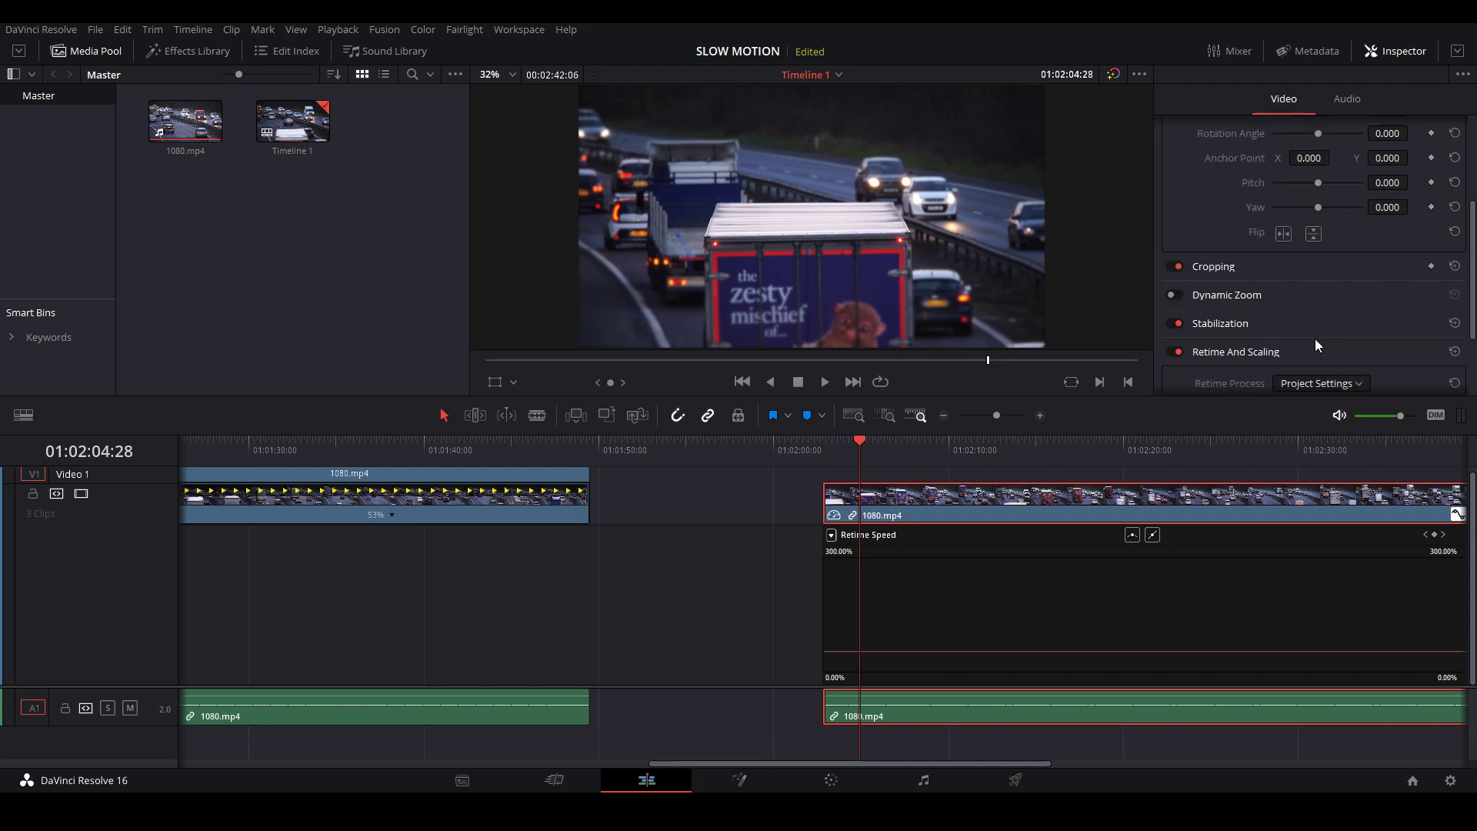
click(1323, 386)
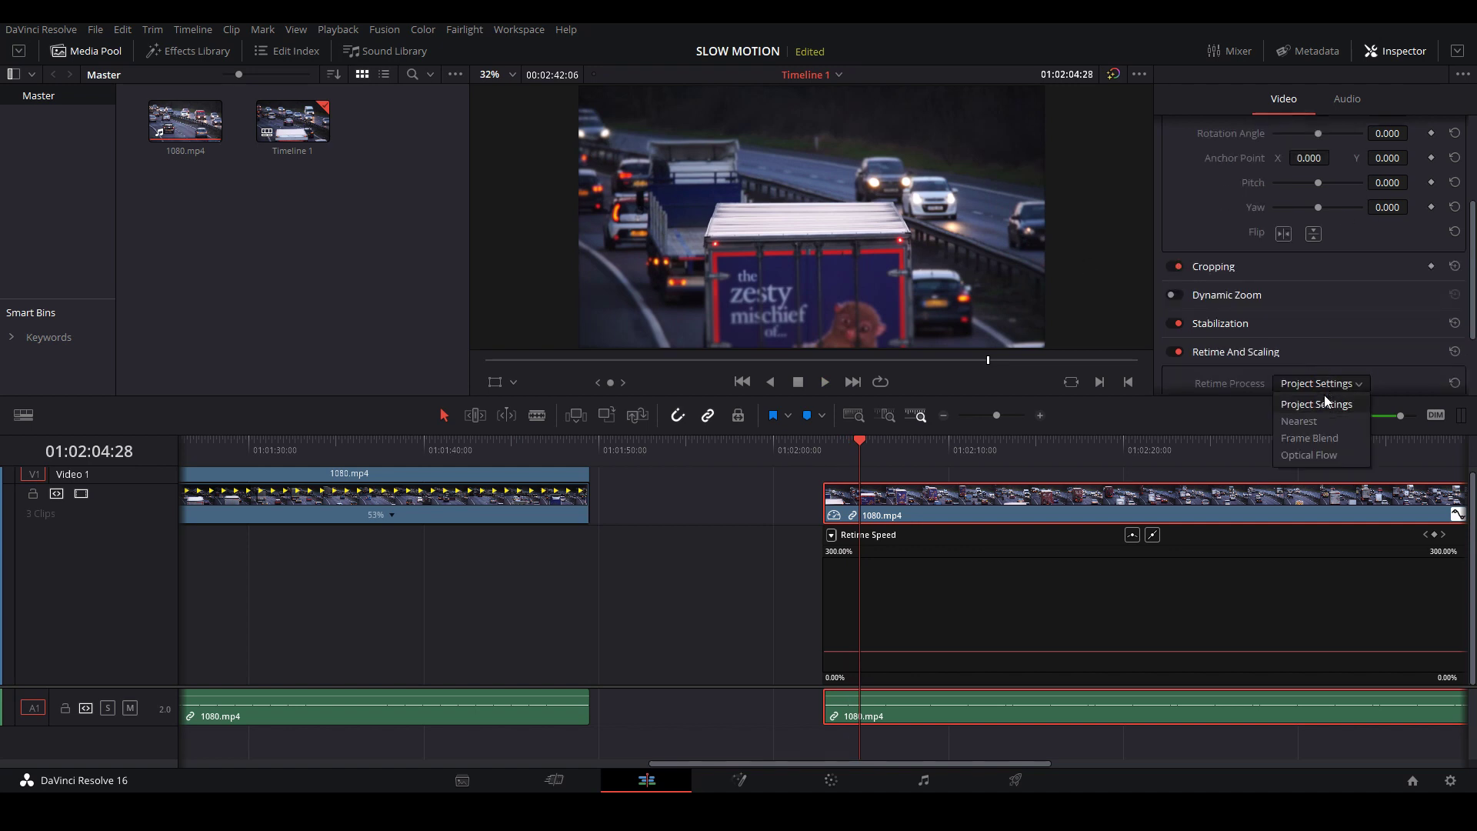
click(1318, 454)
click(823, 460)
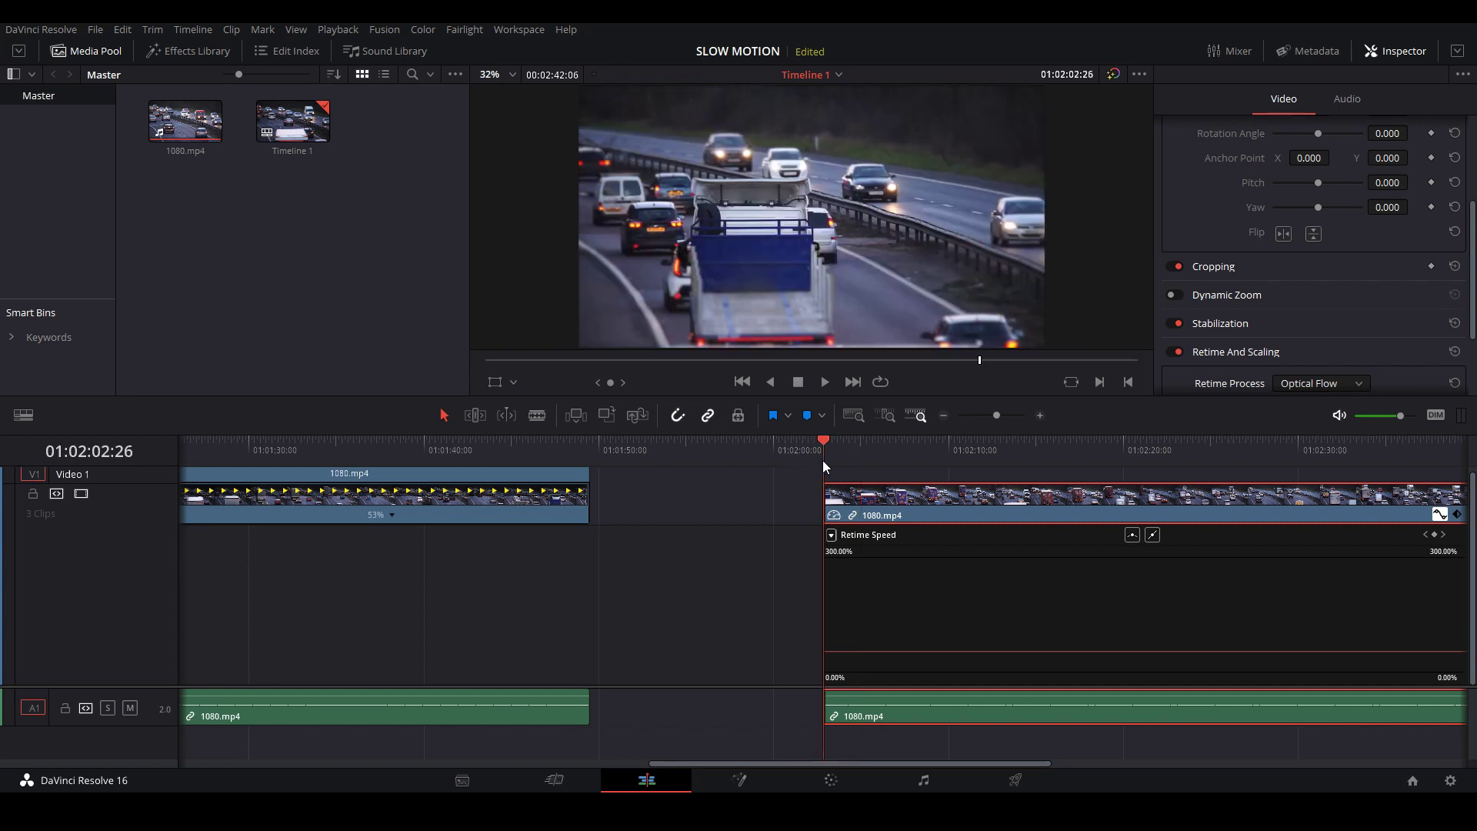
key(space)
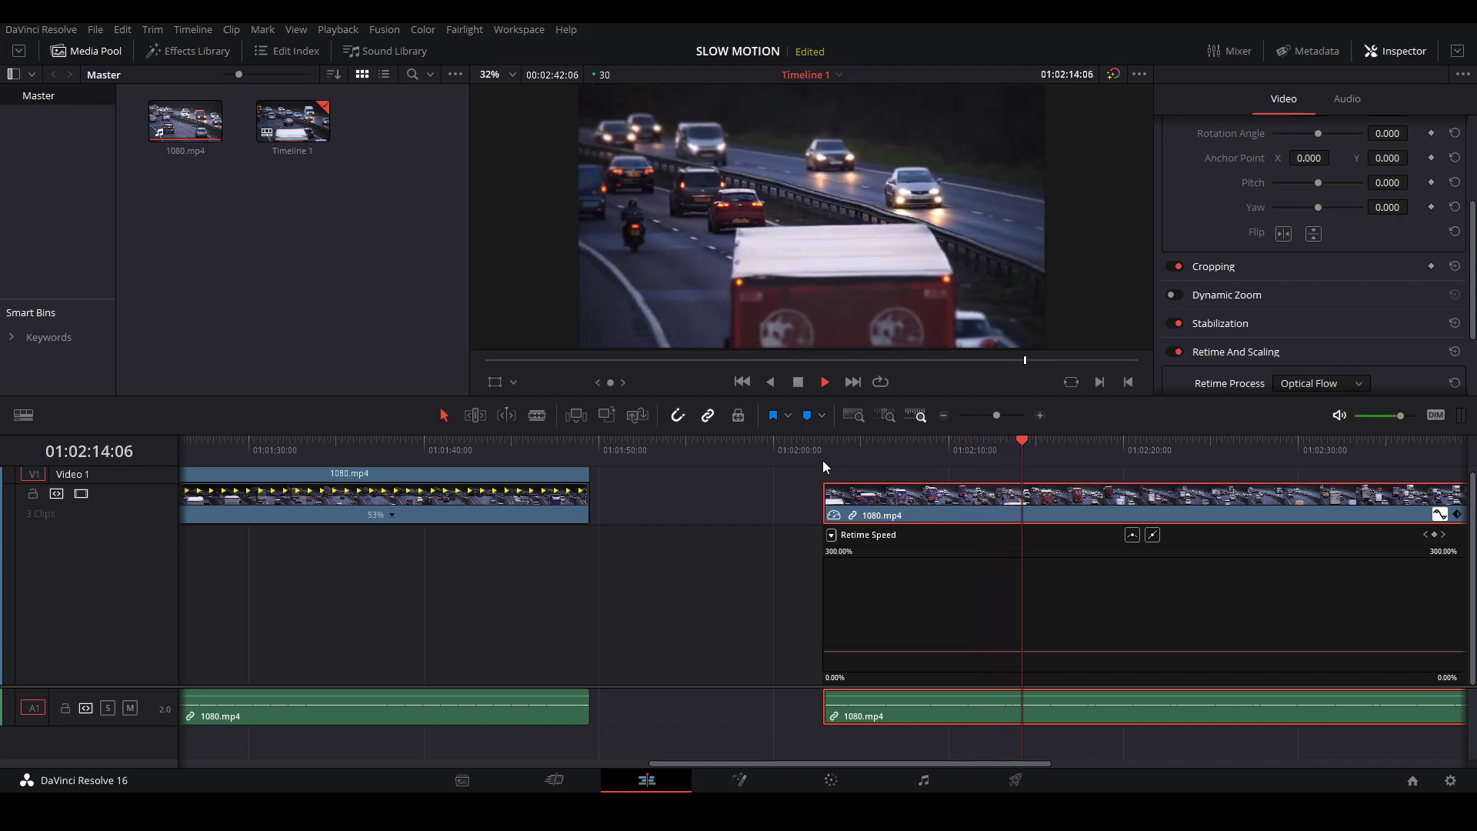
key(space)
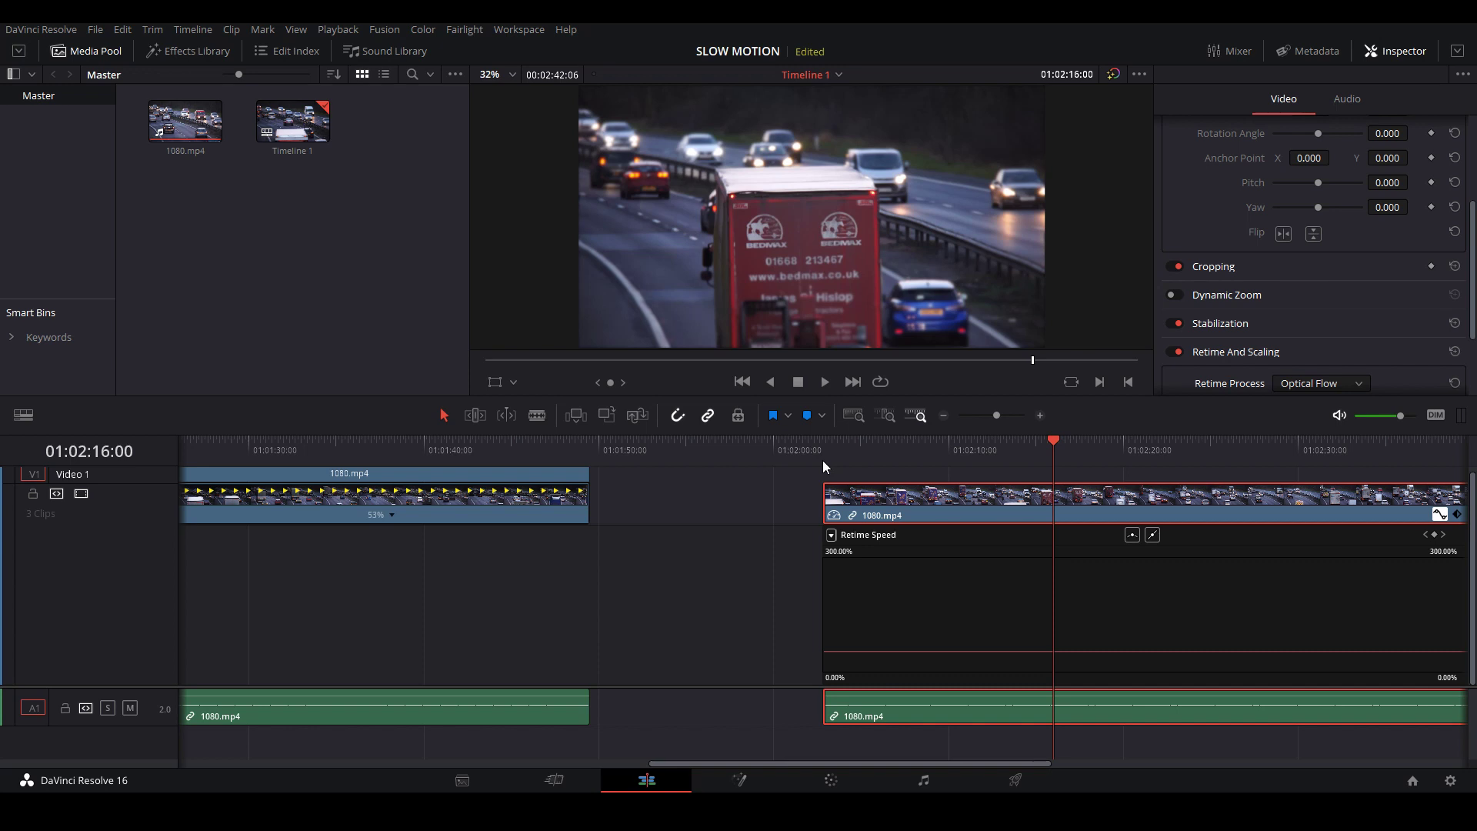
key(ctrl+z)
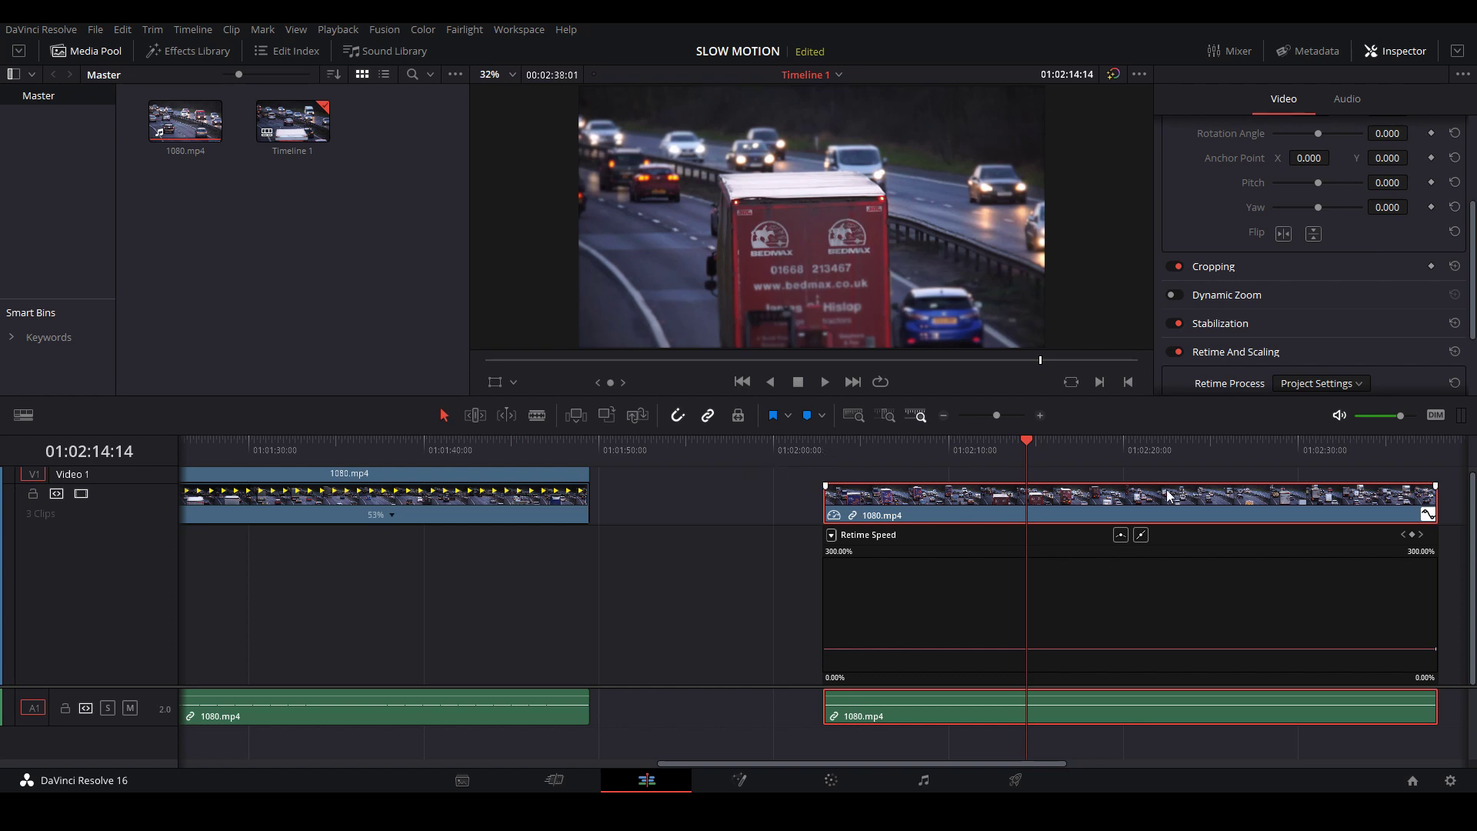
- Hide the last segment's retime curve and show all three segments in the timeline
right_click(986, 496)
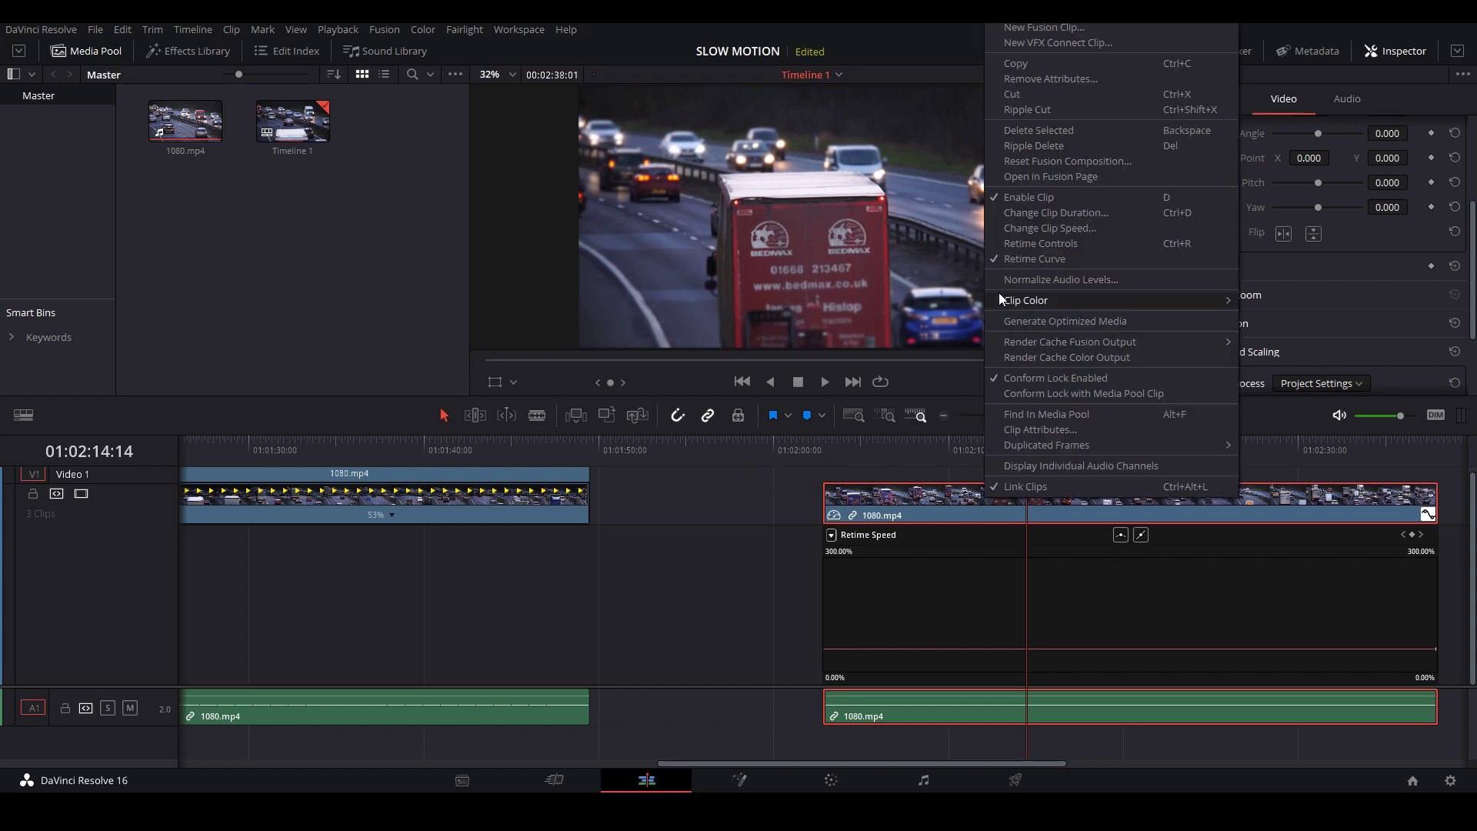
click(992, 260)
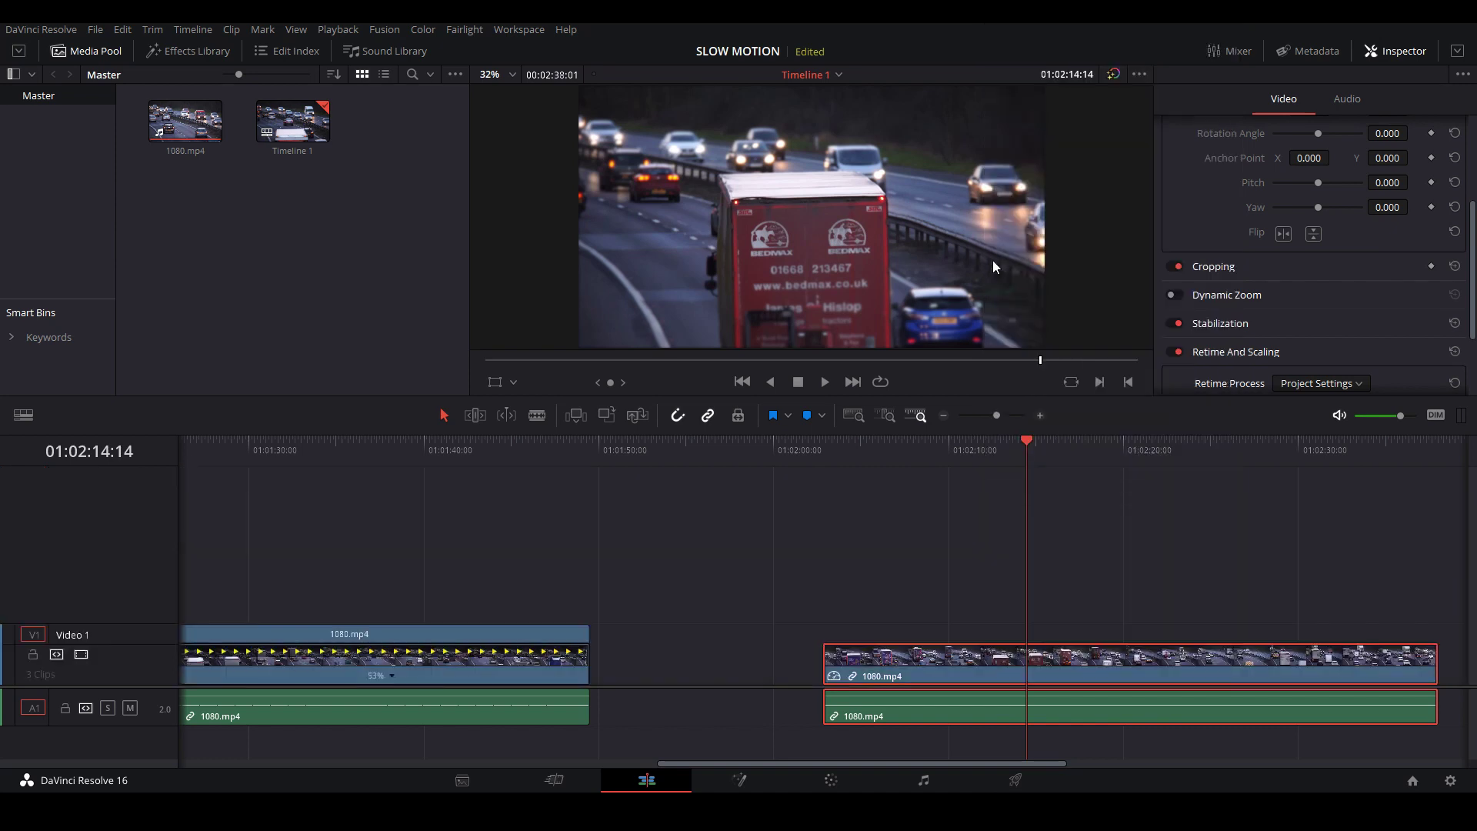
click(944, 416)
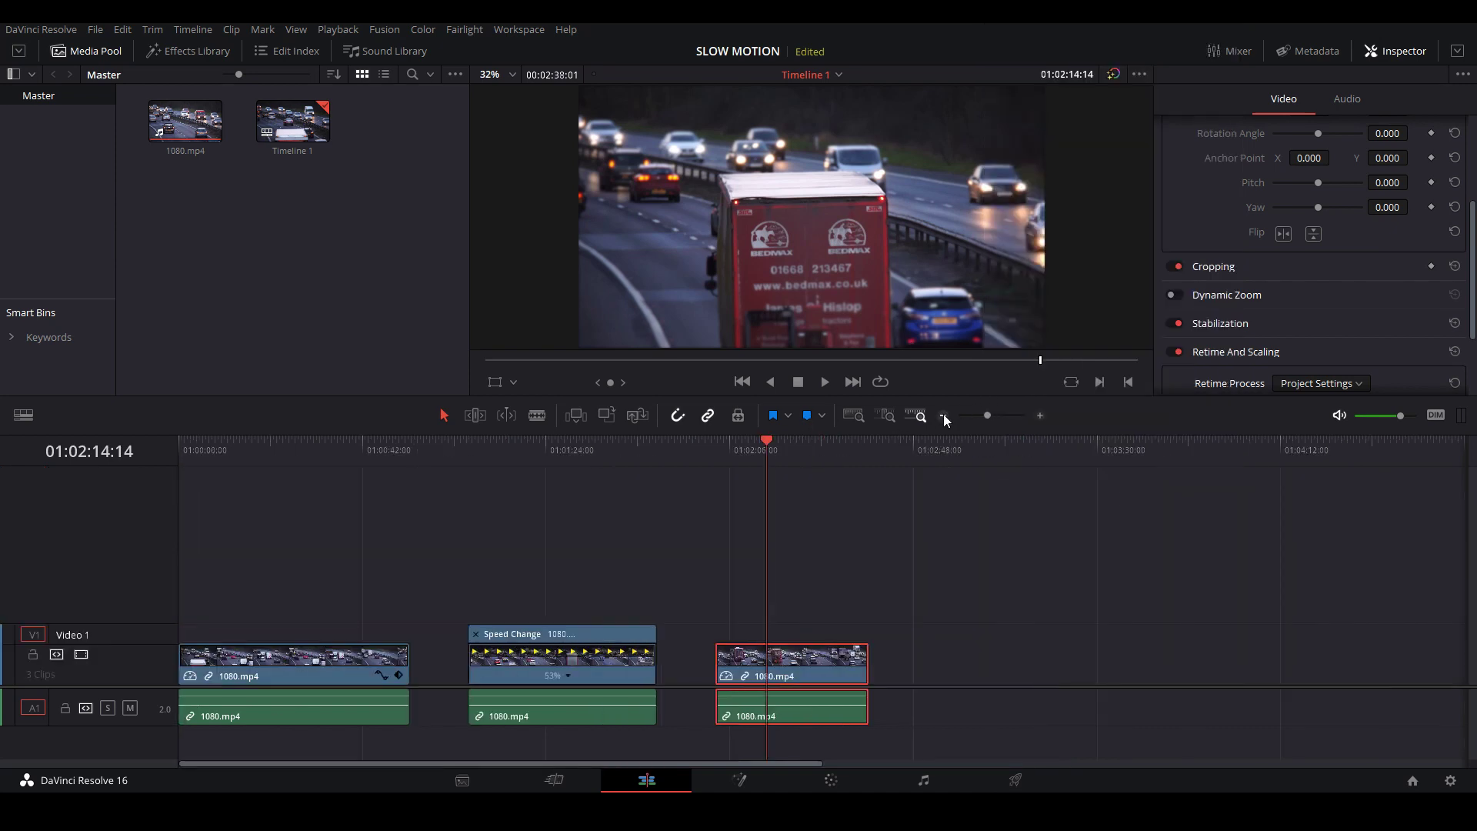
- Briefly play the first and middle segments from their starts to compare their slow motion
drag(201, 455, 187, 456)
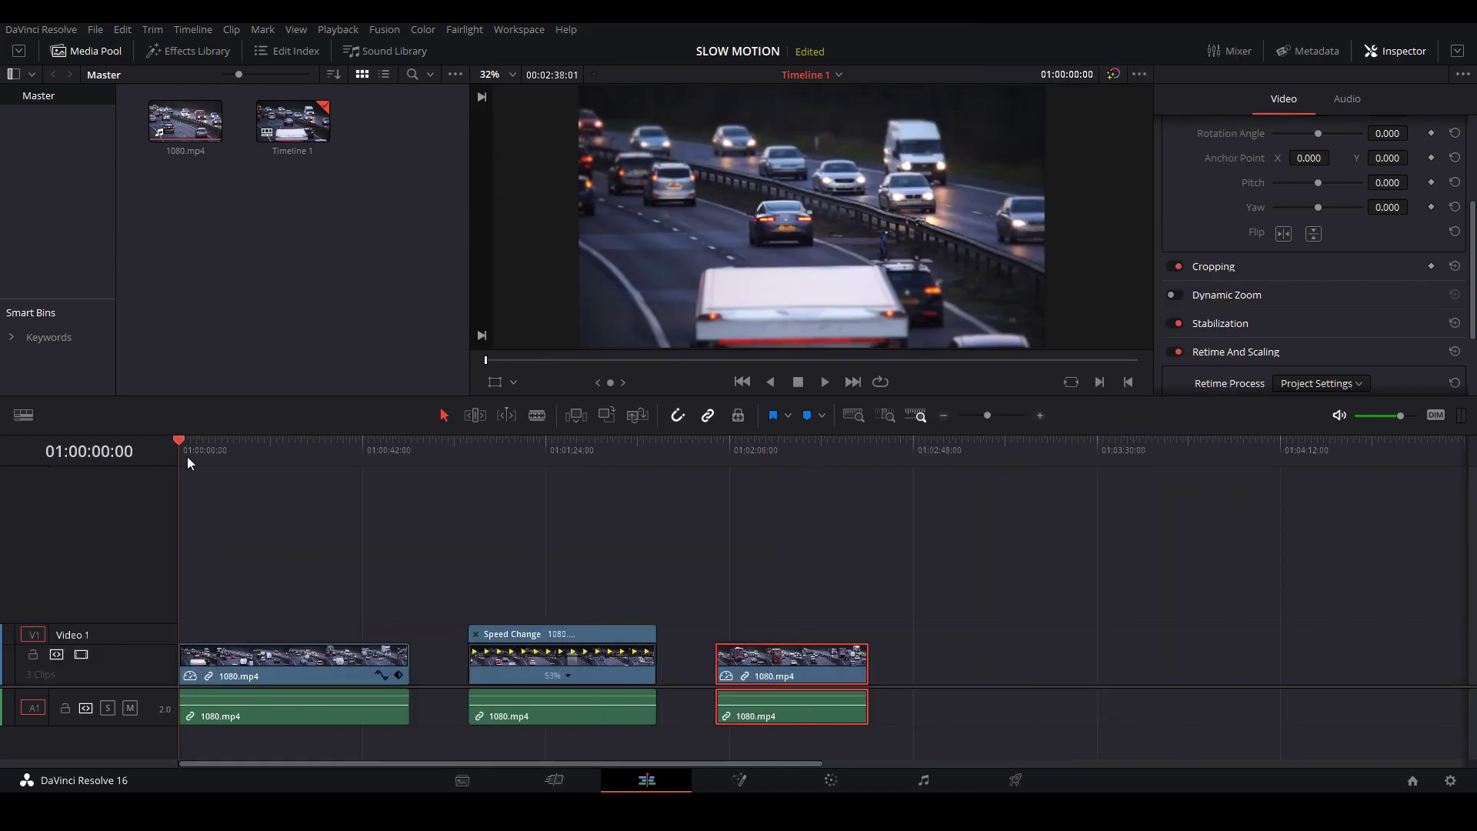
key(space)
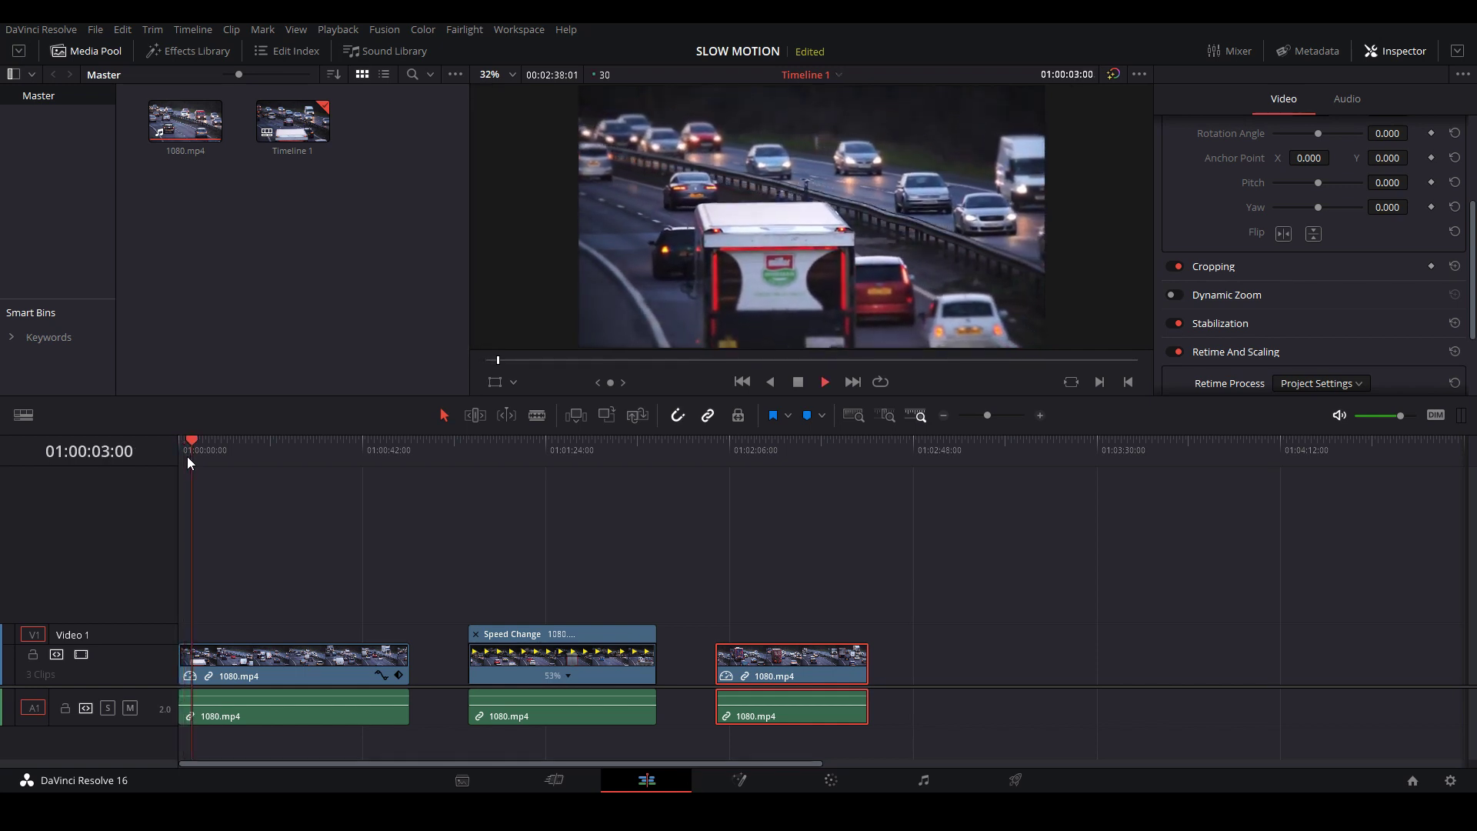
key(space)
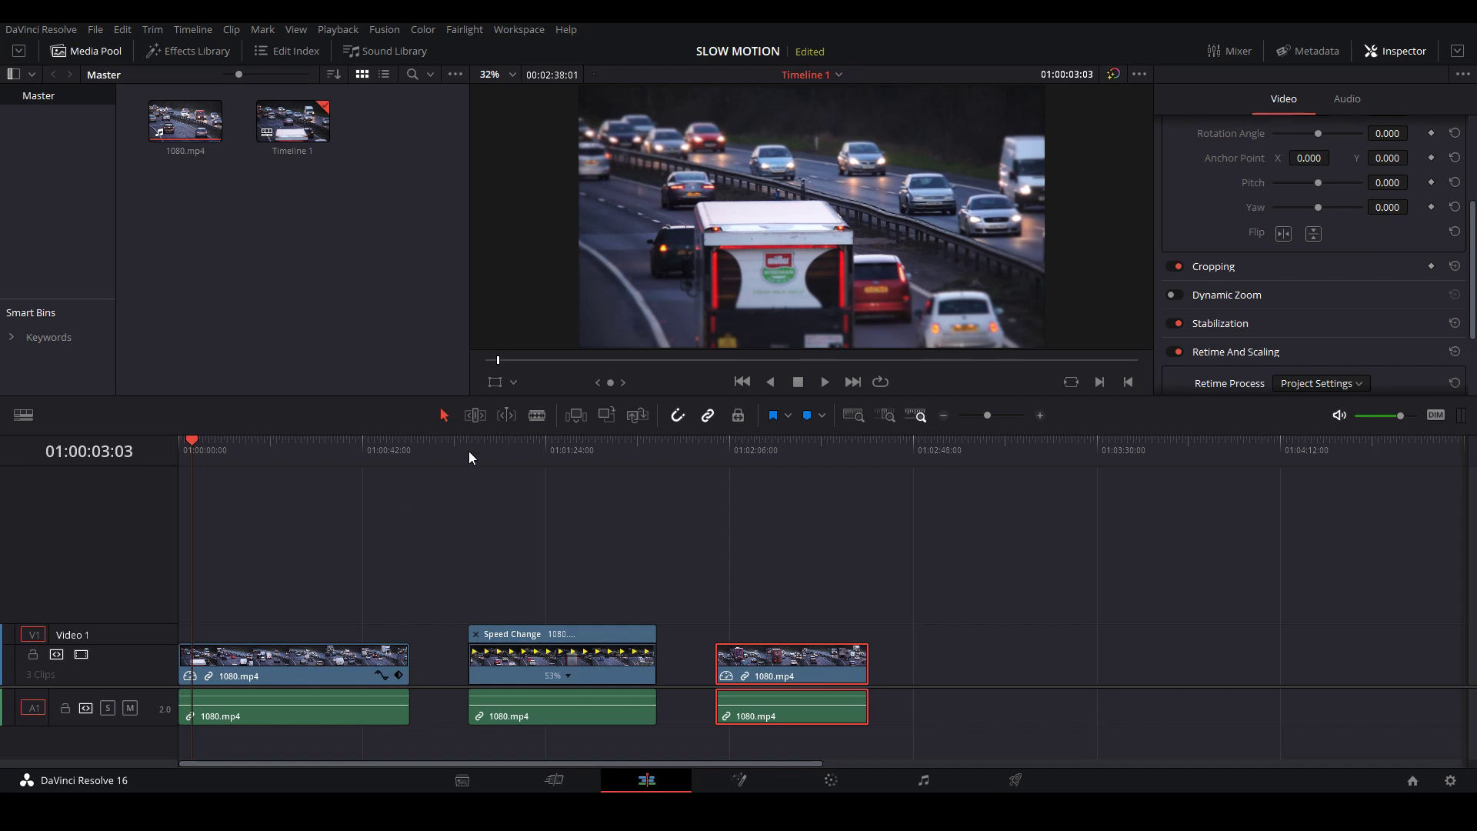
click(469, 454)
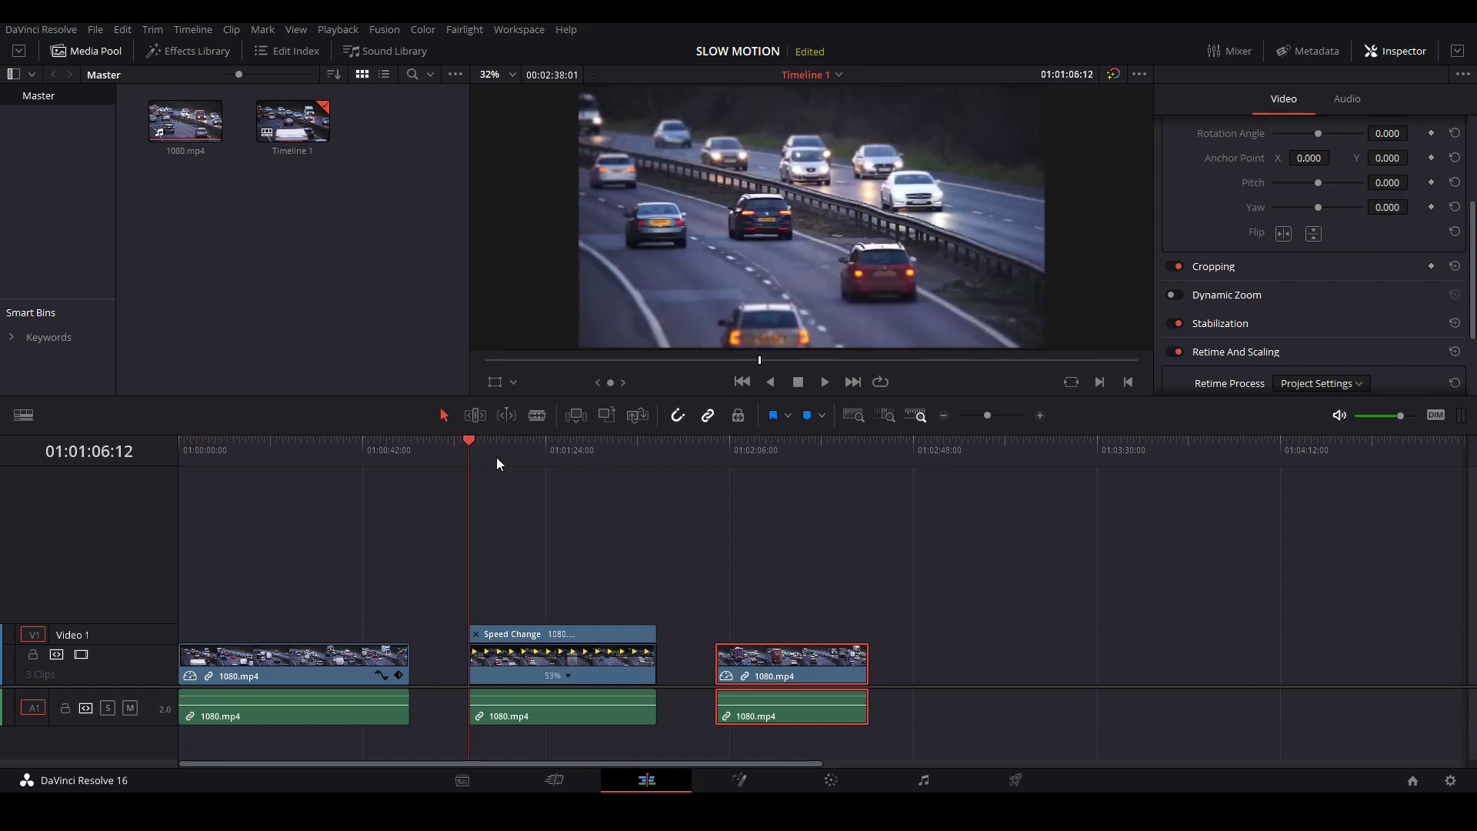
key(space)
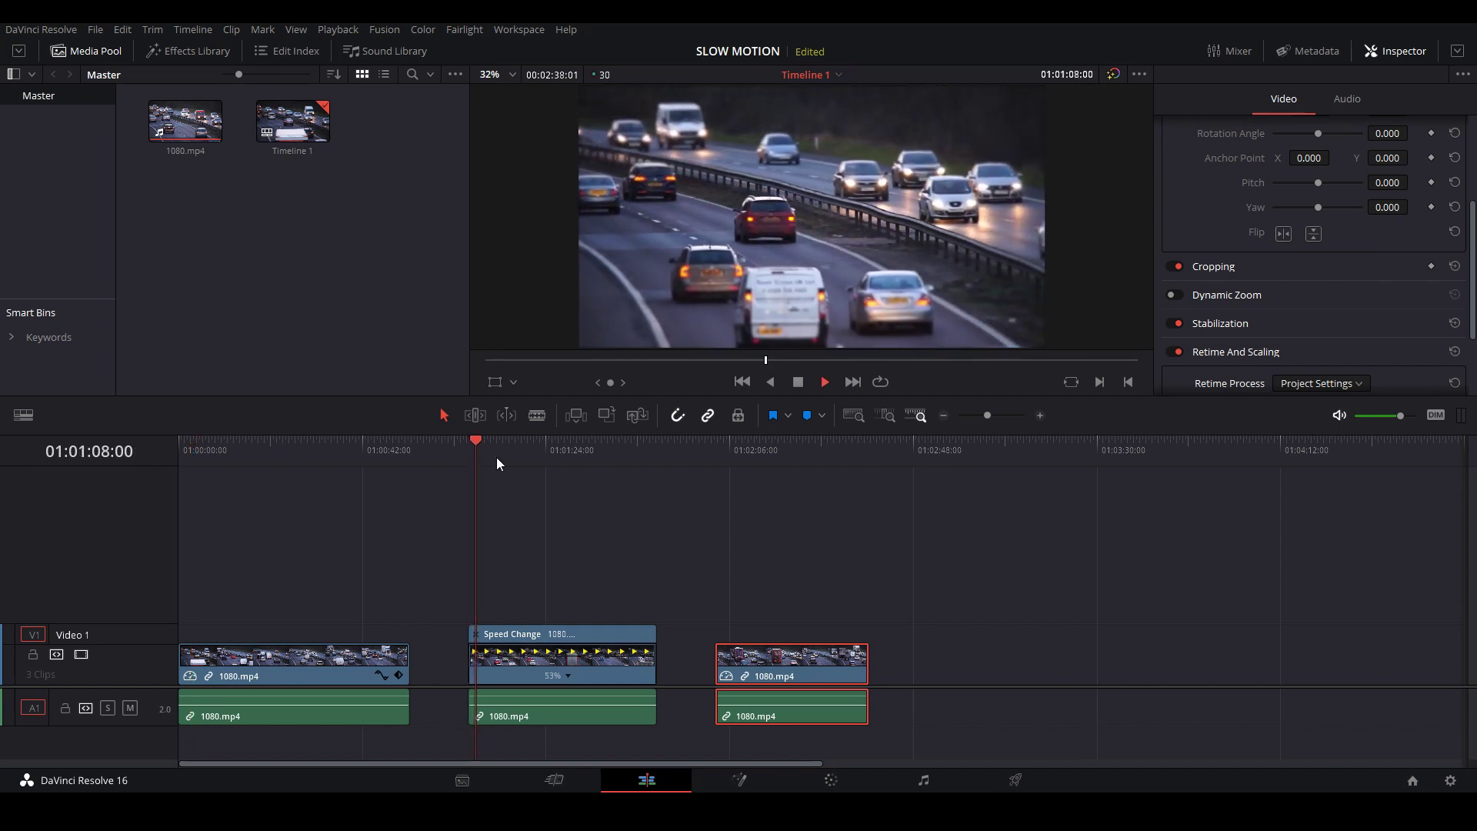
key(space)
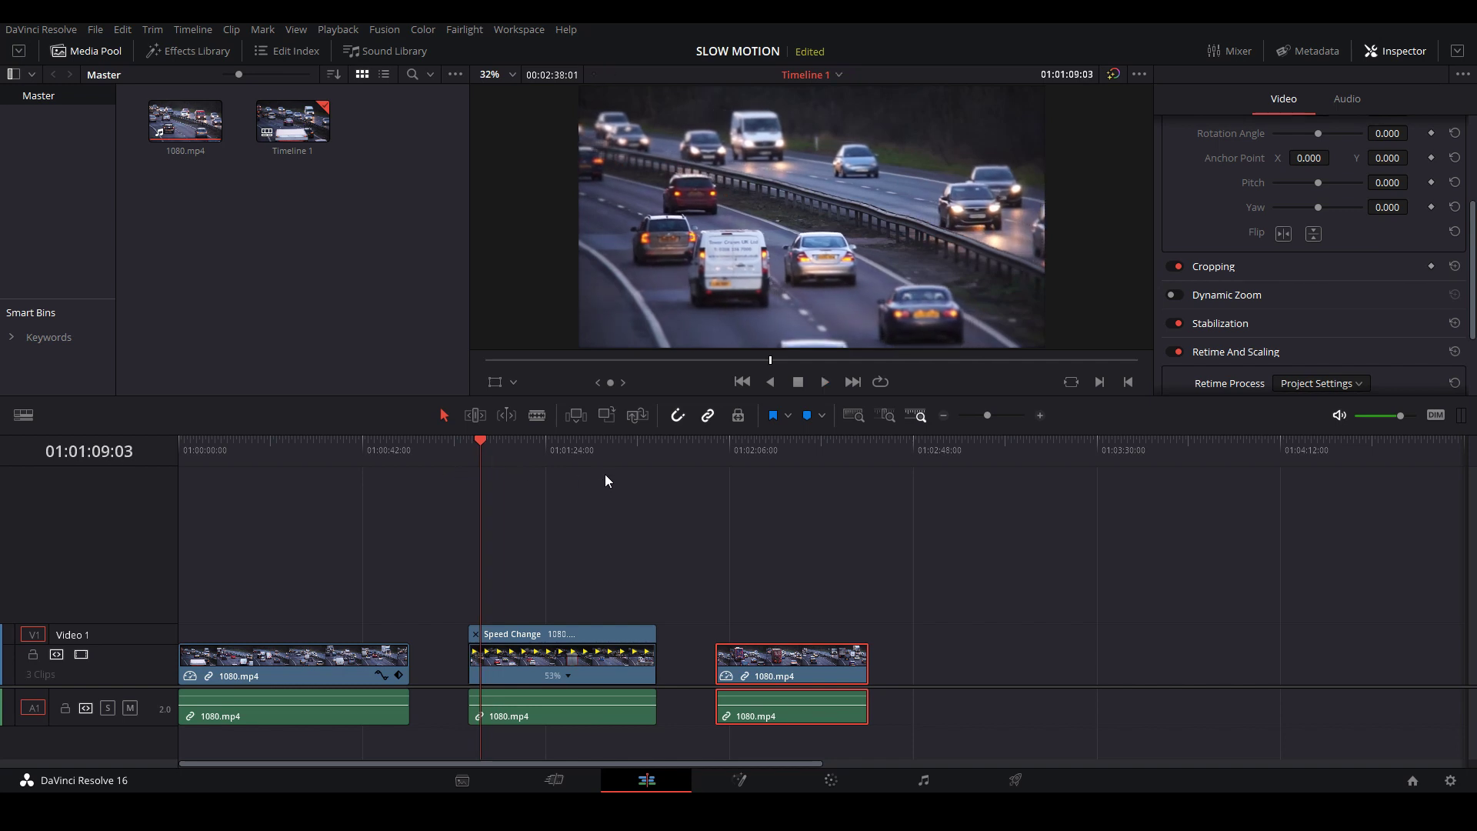
- Set the last segment's Retime Process to Optical Flow, and play it from near its start to check the smoothing
click(715, 454)
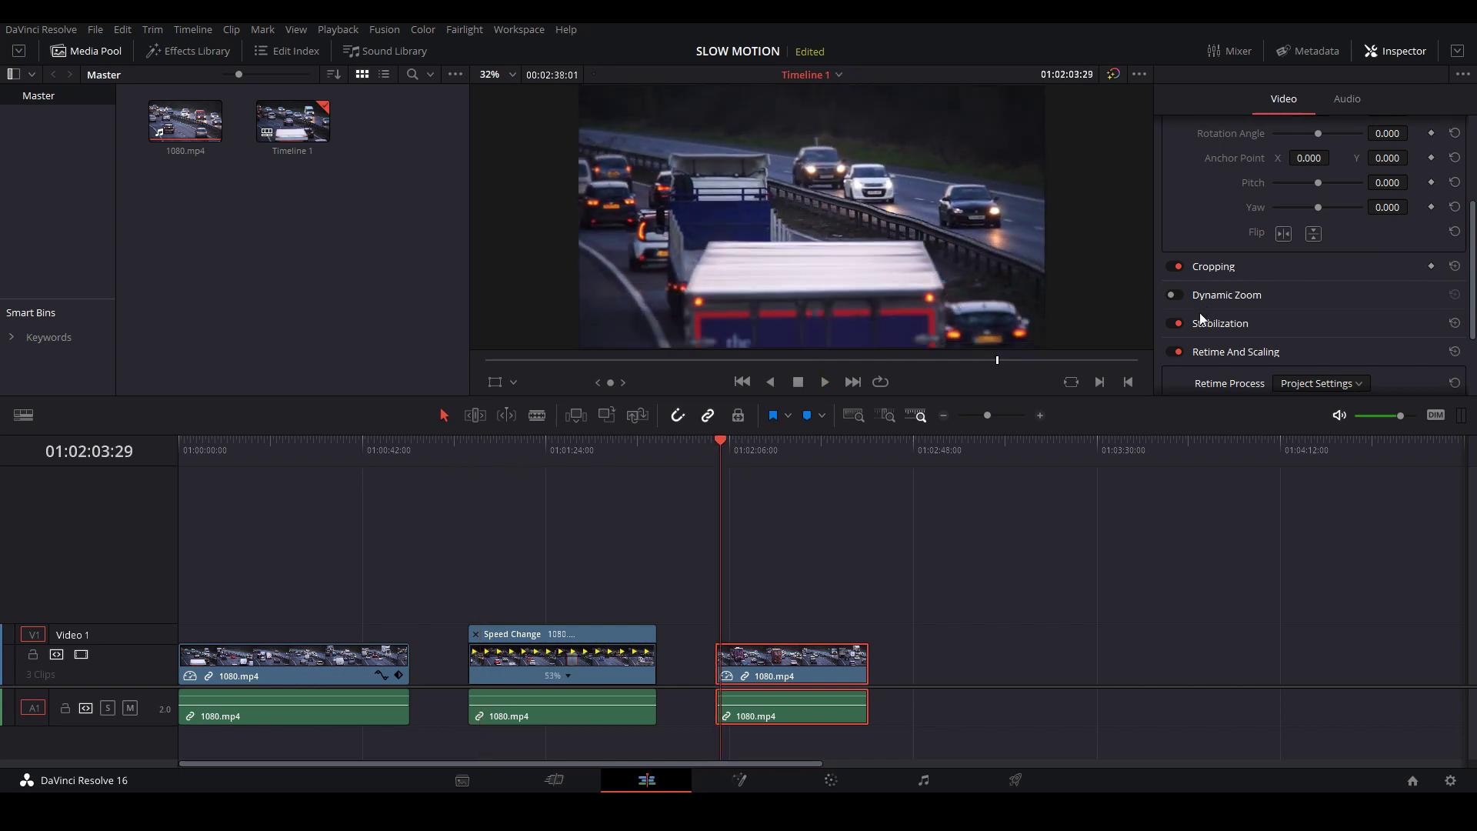
click(1268, 353)
click(1267, 353)
click(1330, 384)
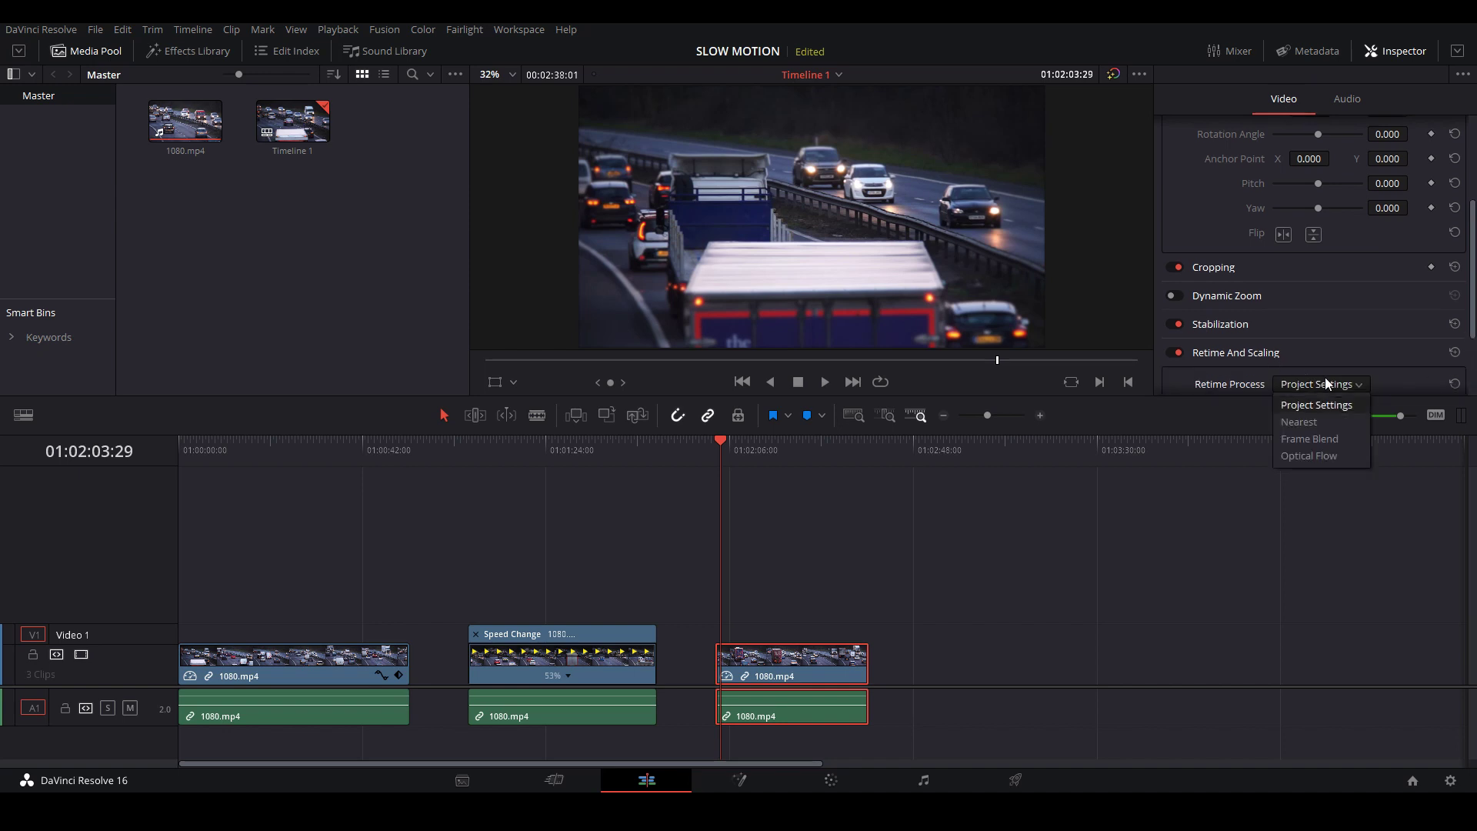
click(1303, 455)
key(space)
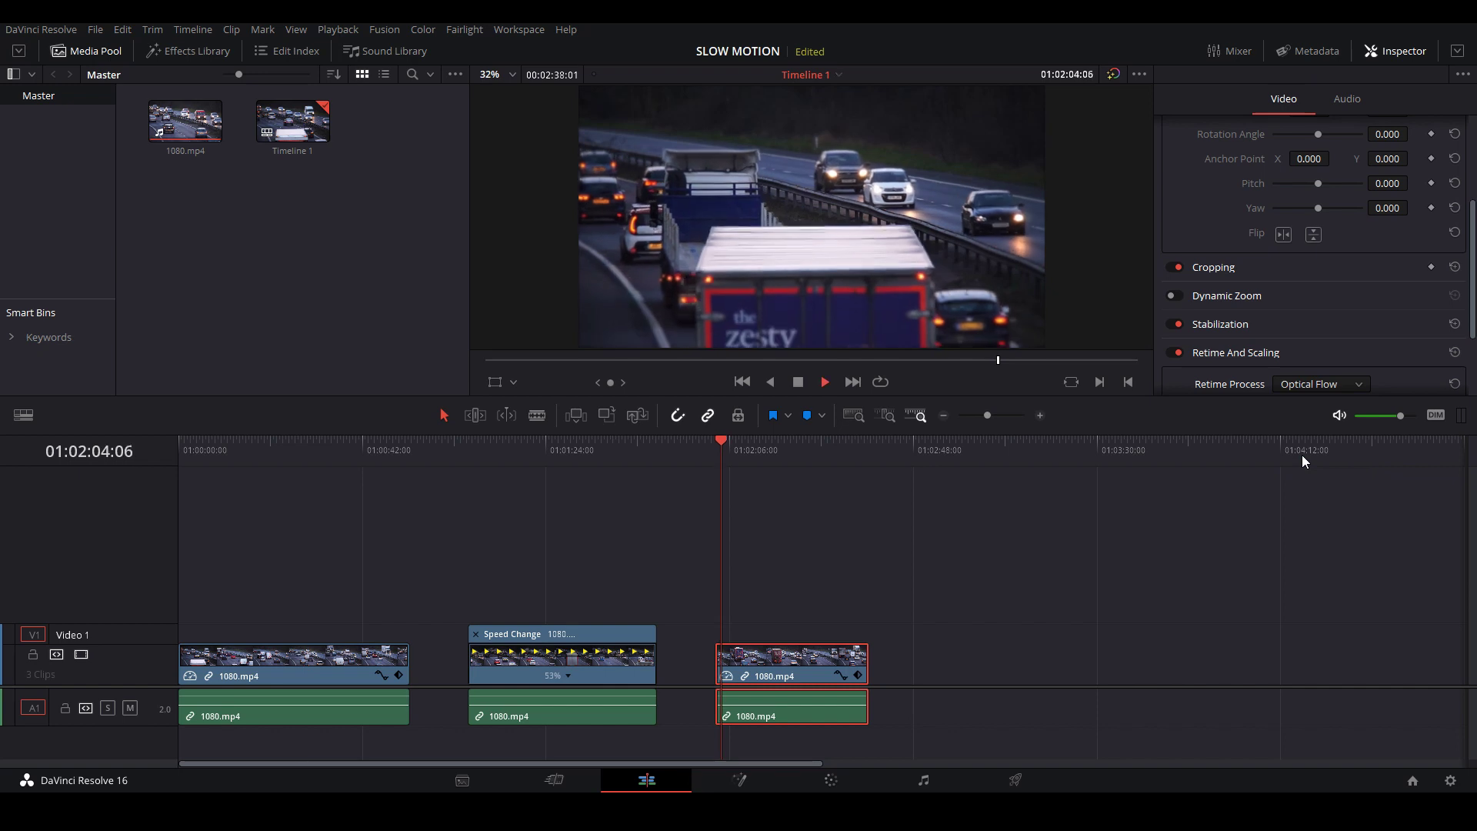
key(space)
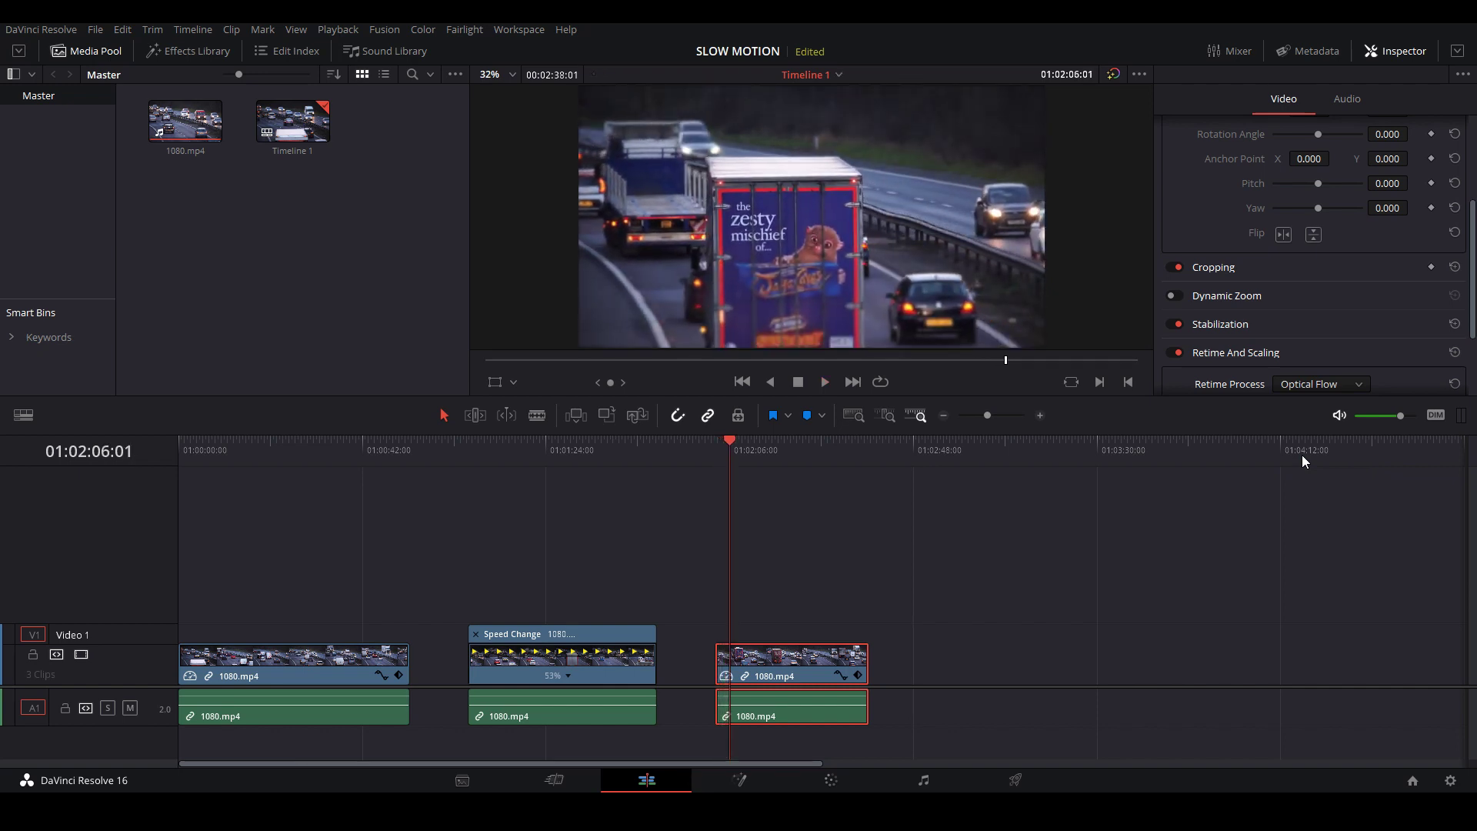
click(777, 453)
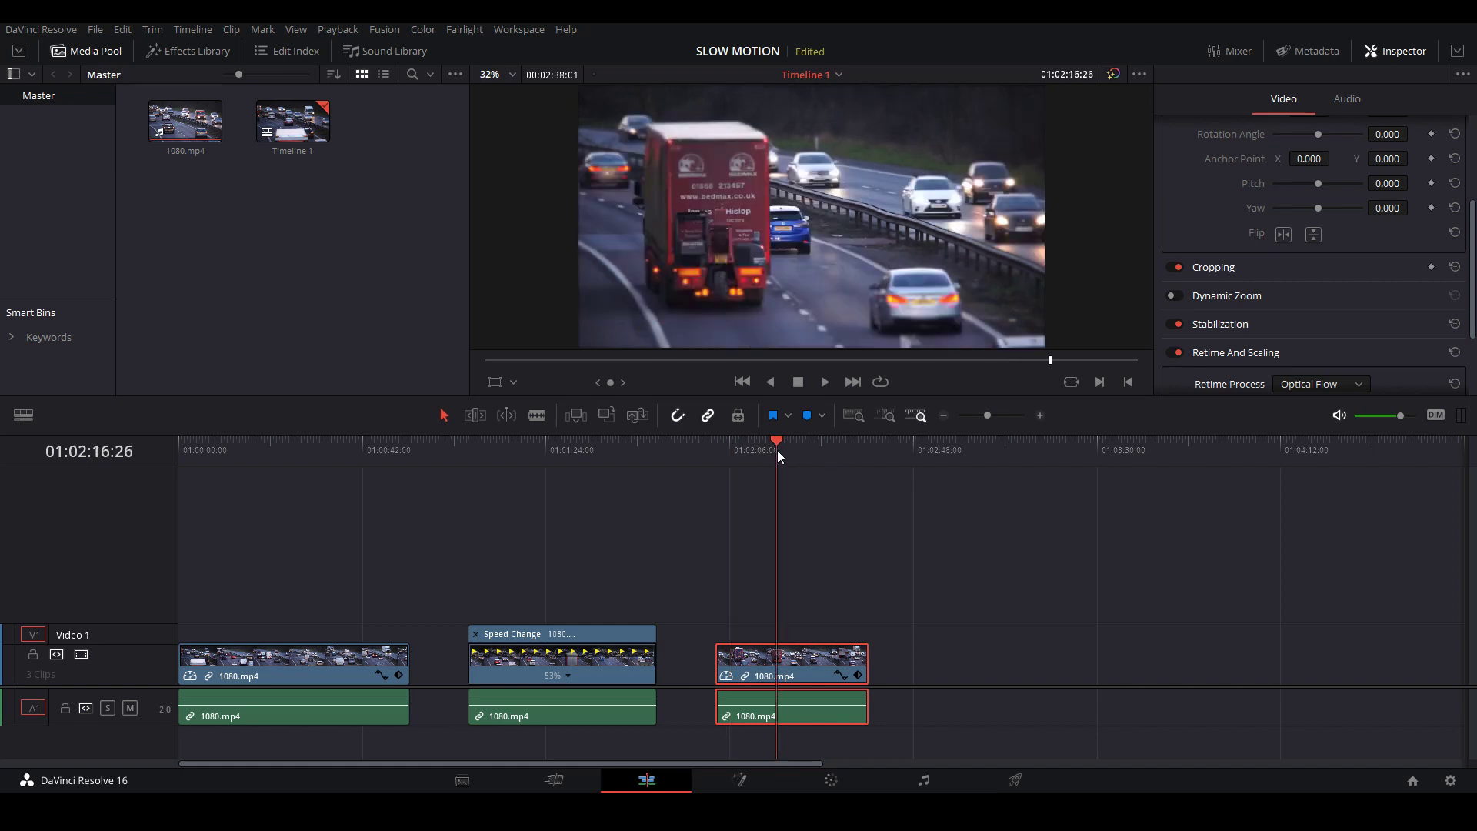